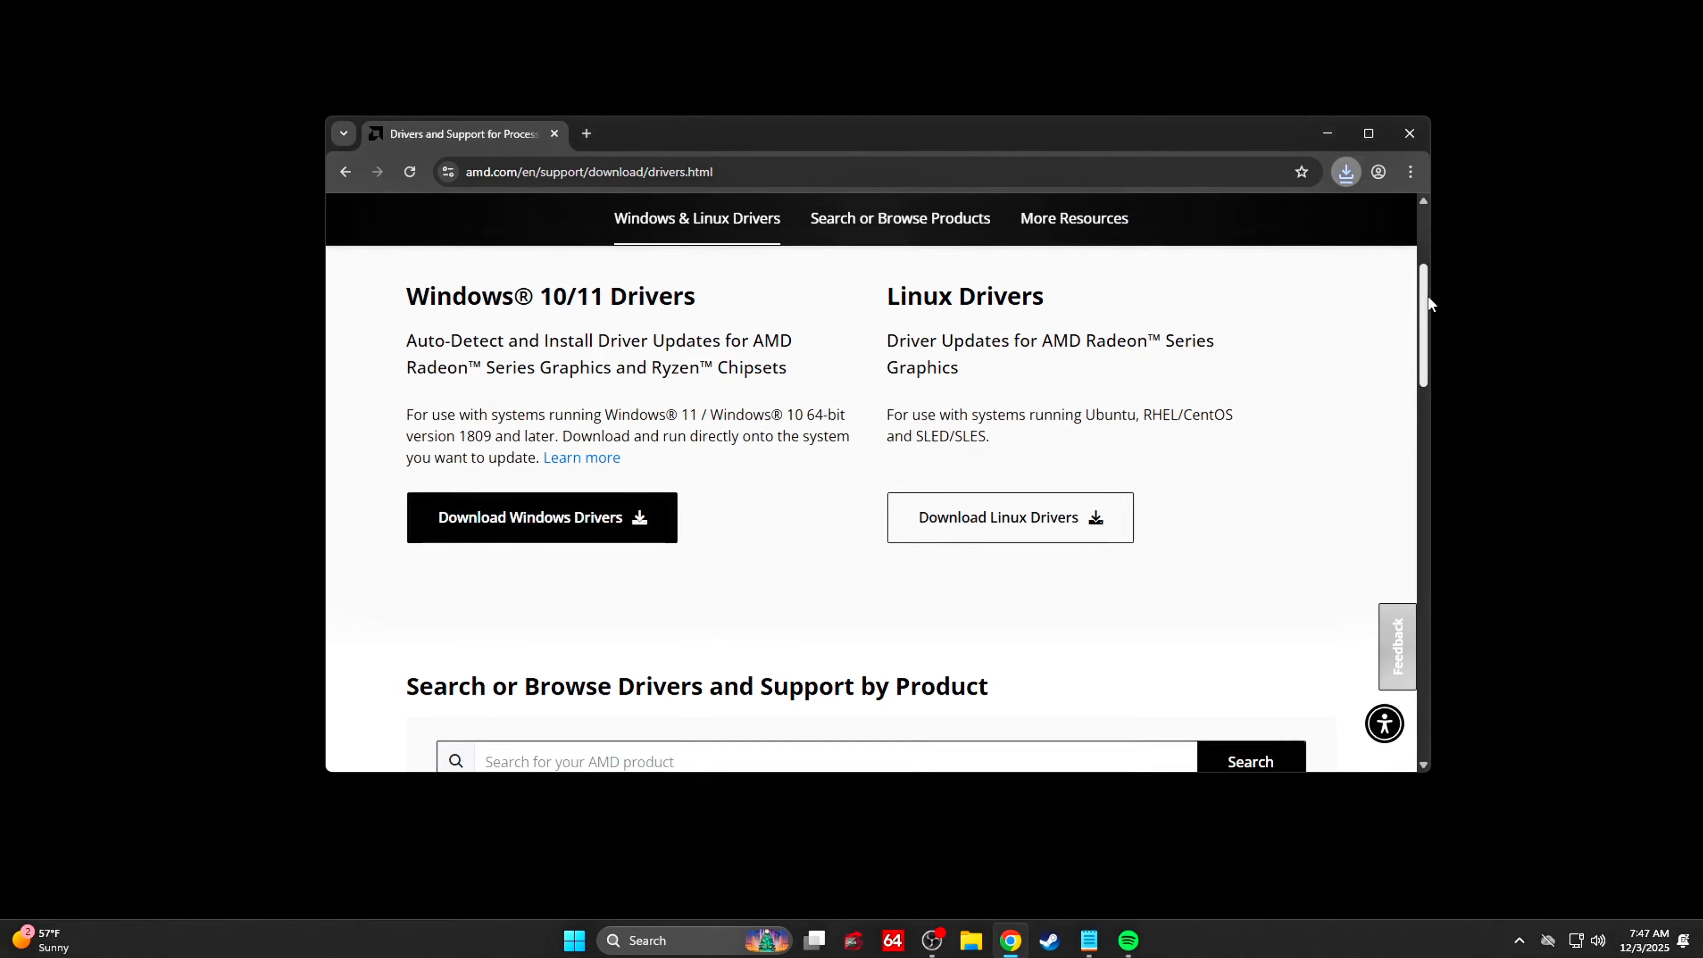
- Browse AMD's support page for Chipsets, choose the AM5 product family, and look through its product lines
scroll(1431, 288, "up", 2)
scroll(1439, 276, "down", 1)
left_click_drag(1439, 275, 1435, 379)
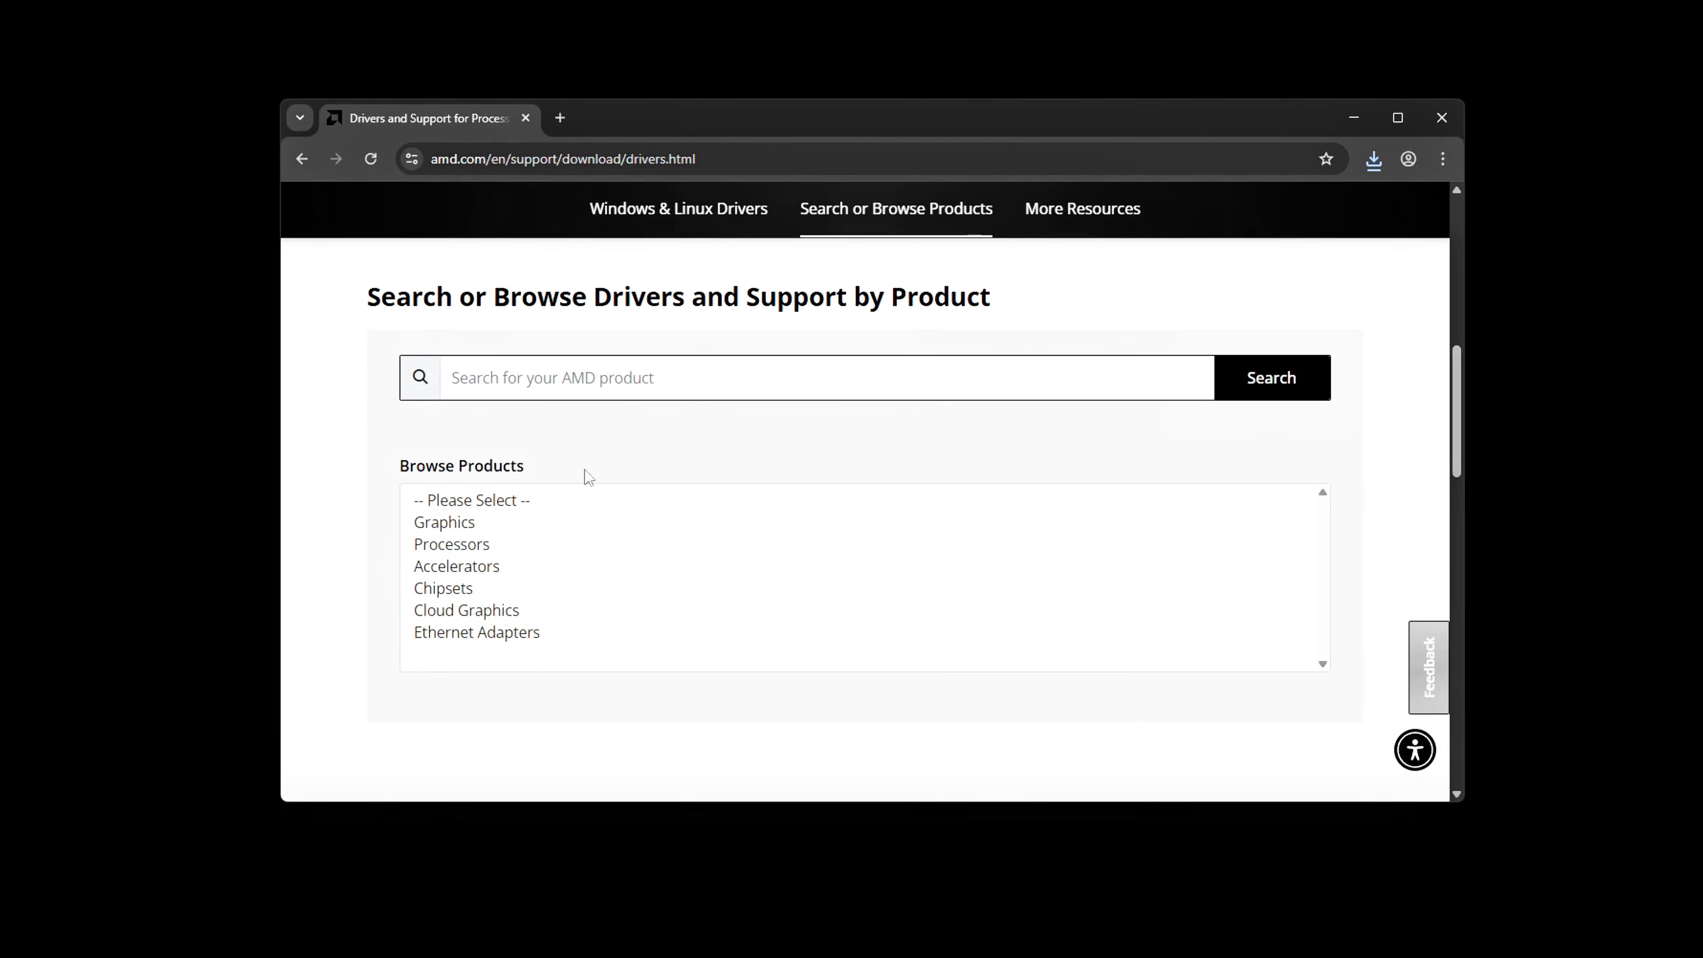
left_click(960, 586)
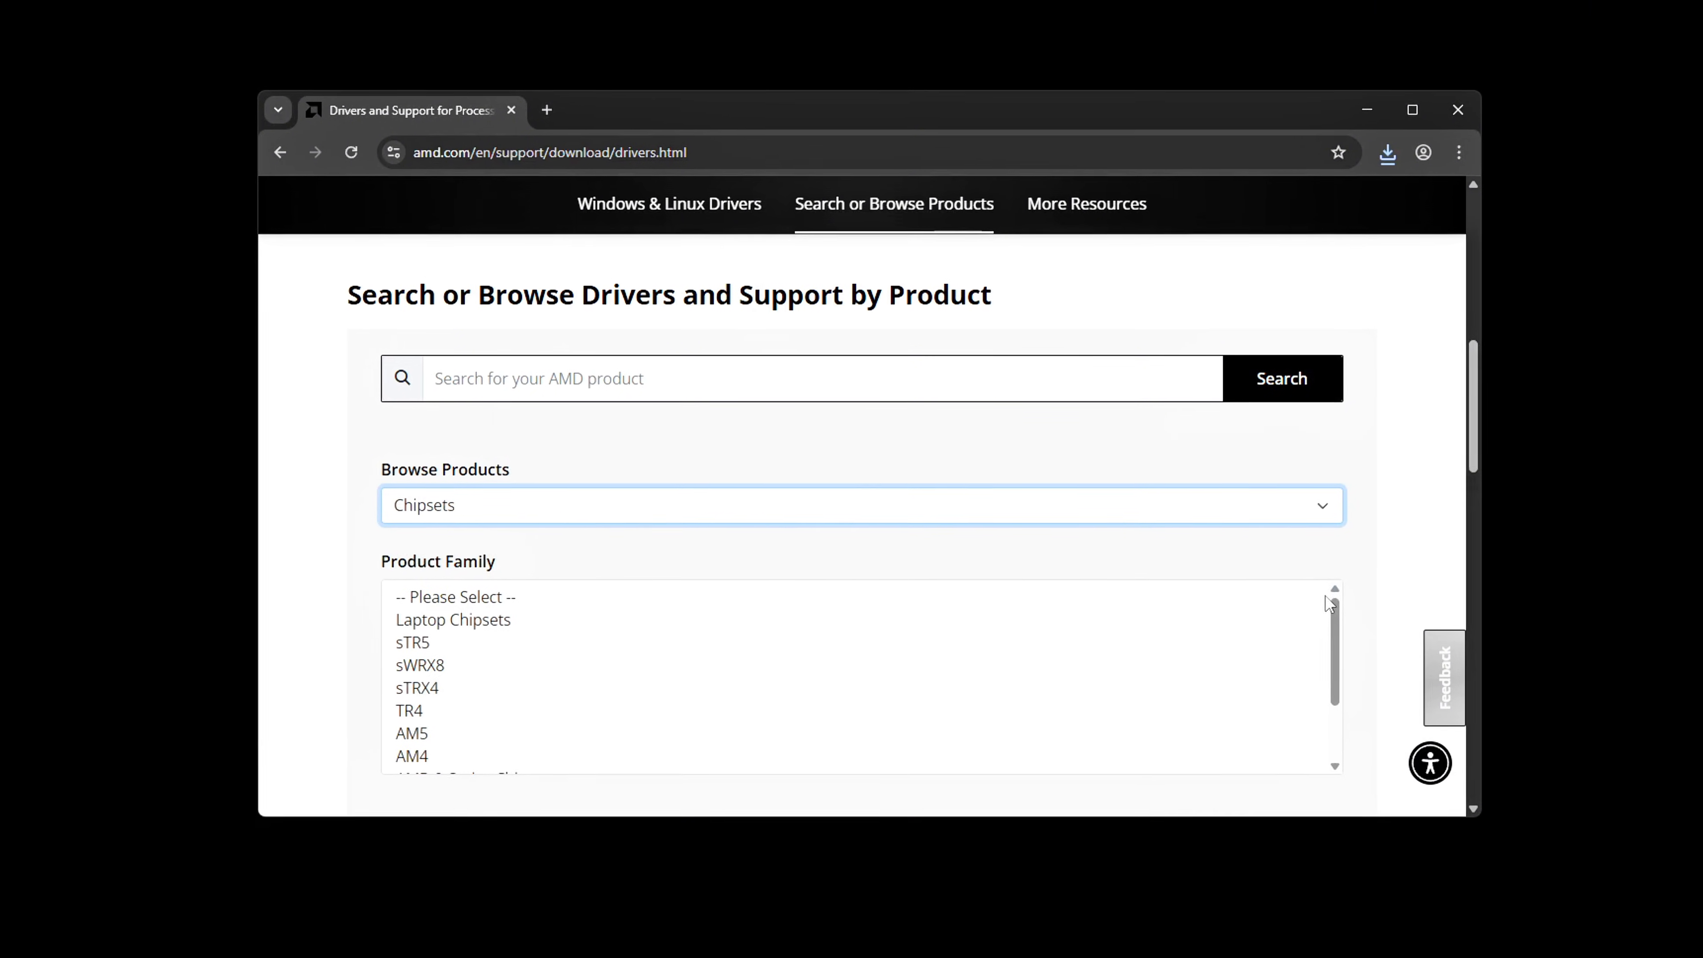
left_click_drag(1332, 650, 1332, 701)
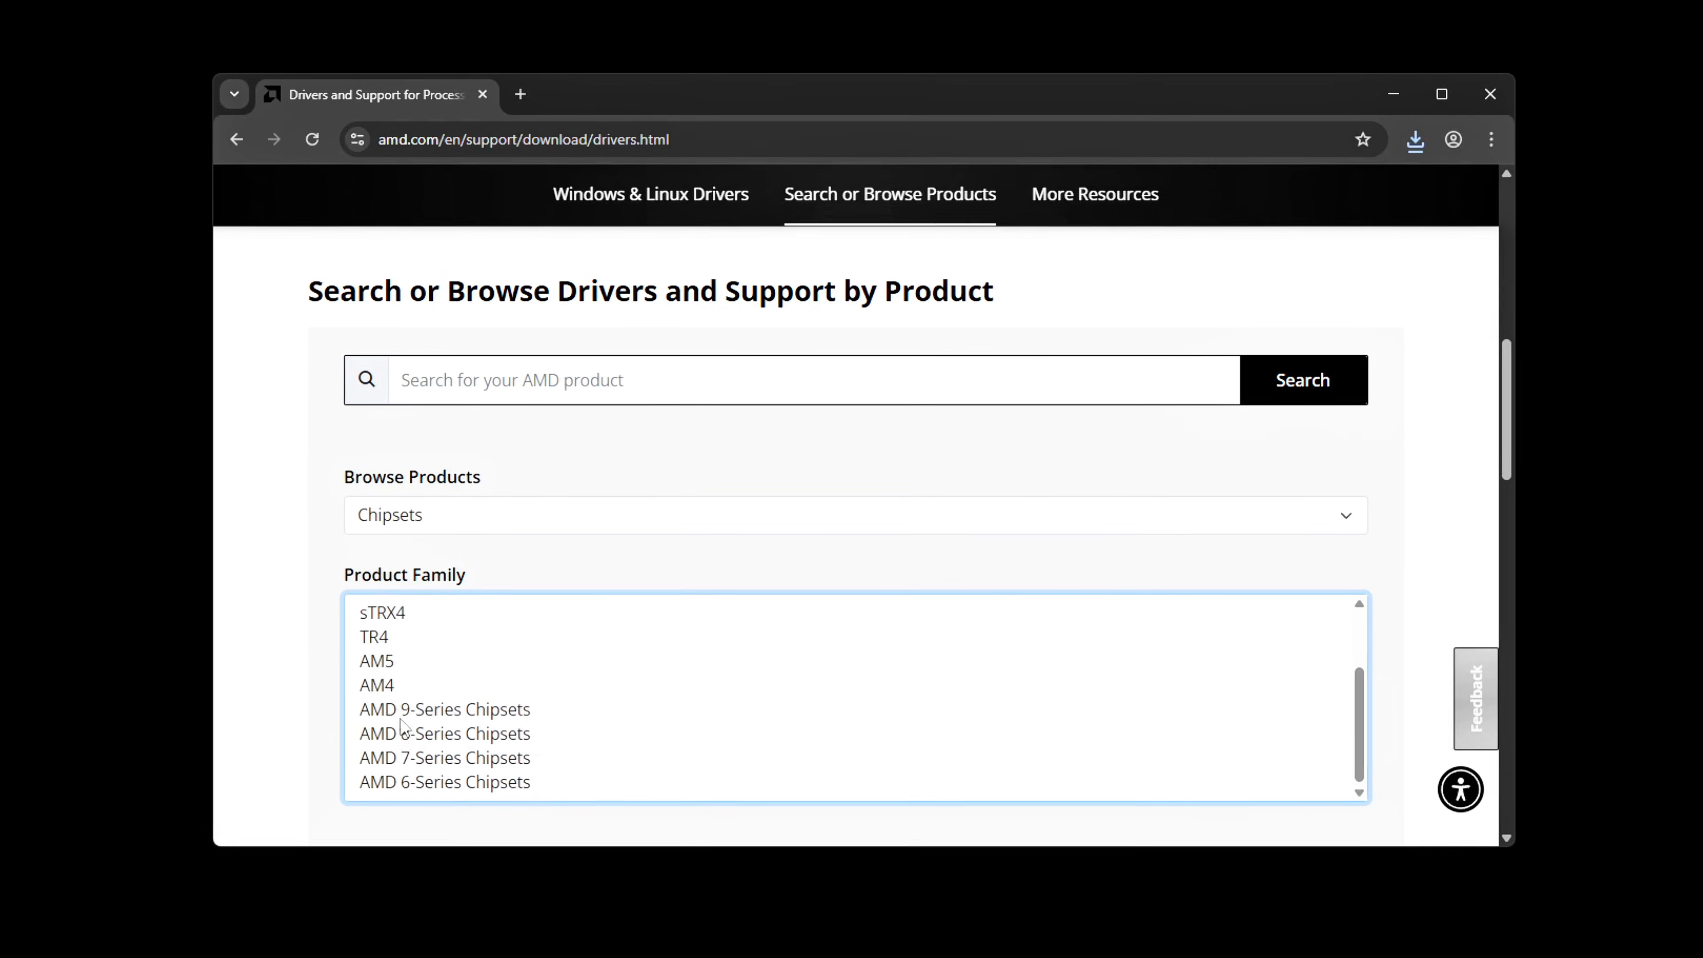
left_click(378, 659)
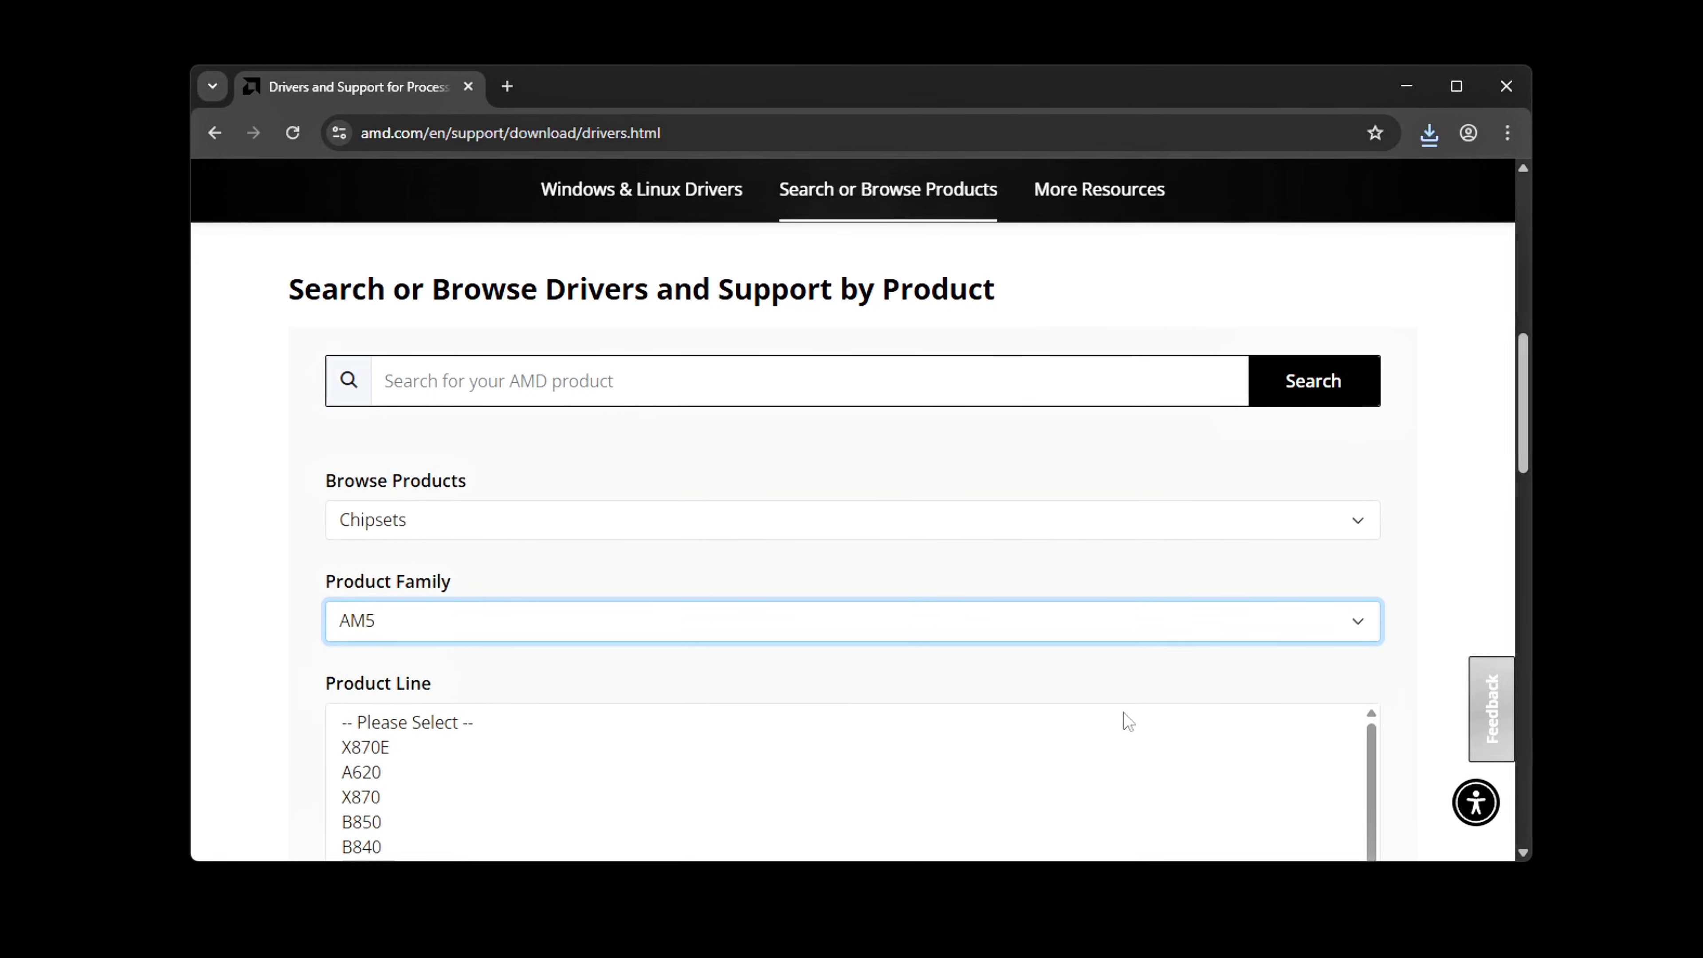
left_click_drag(1520, 408, 1549, 460)
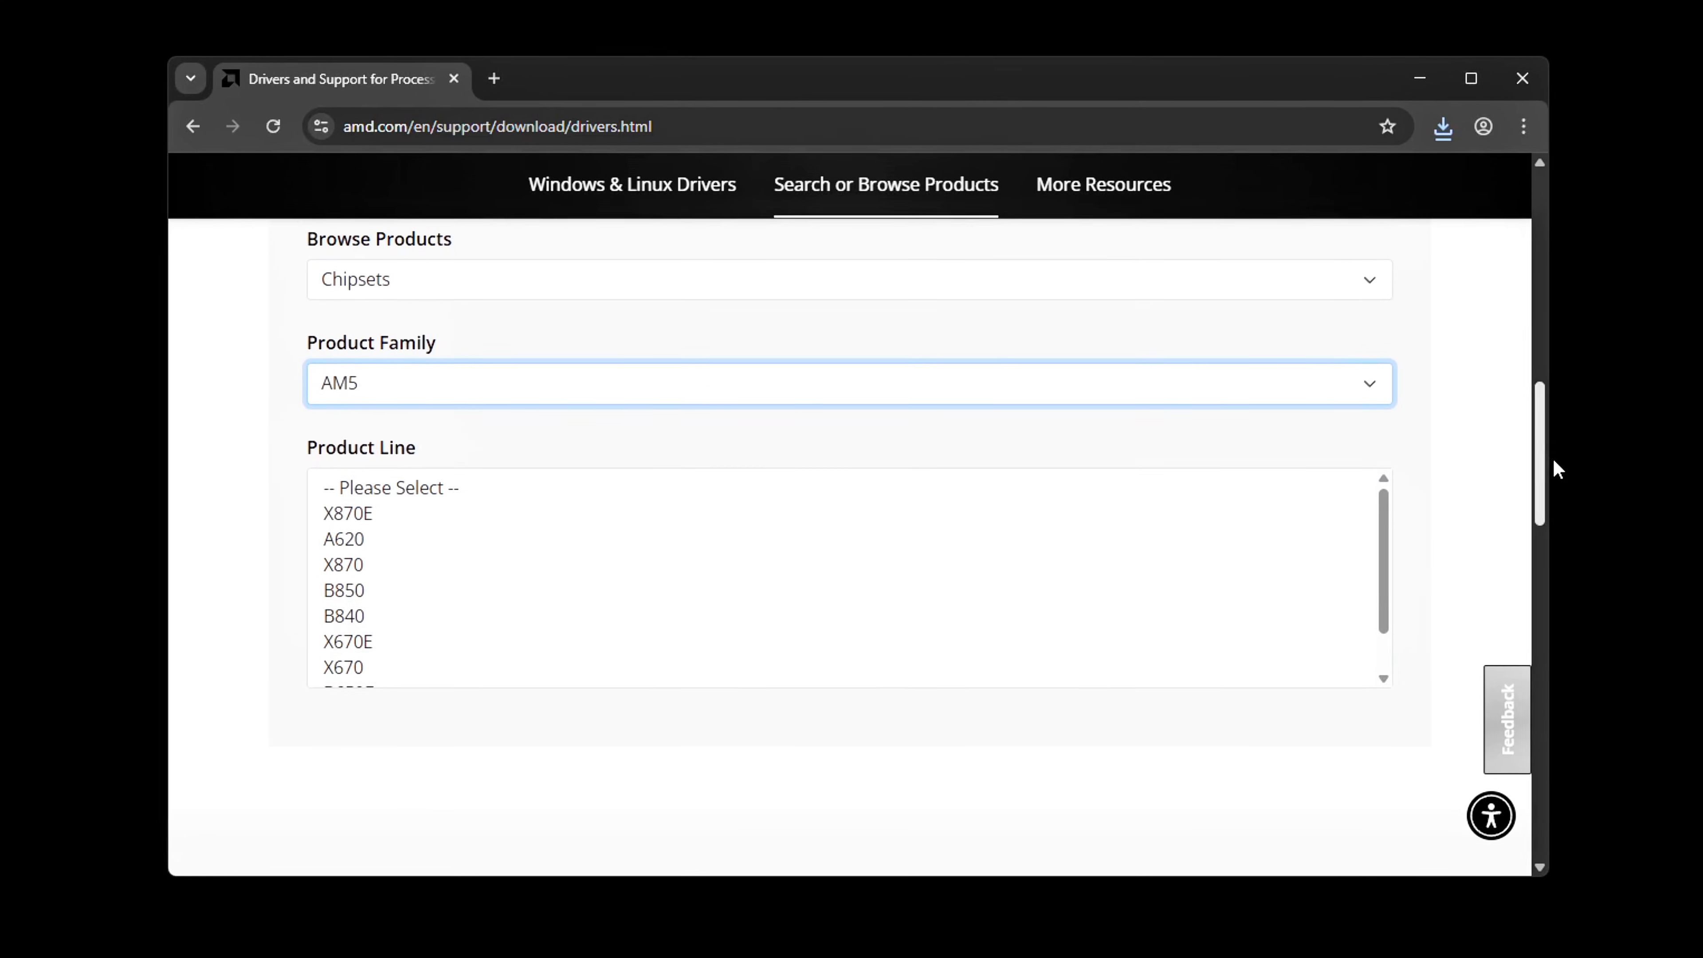
left_click_drag(1389, 517, 1398, 540)
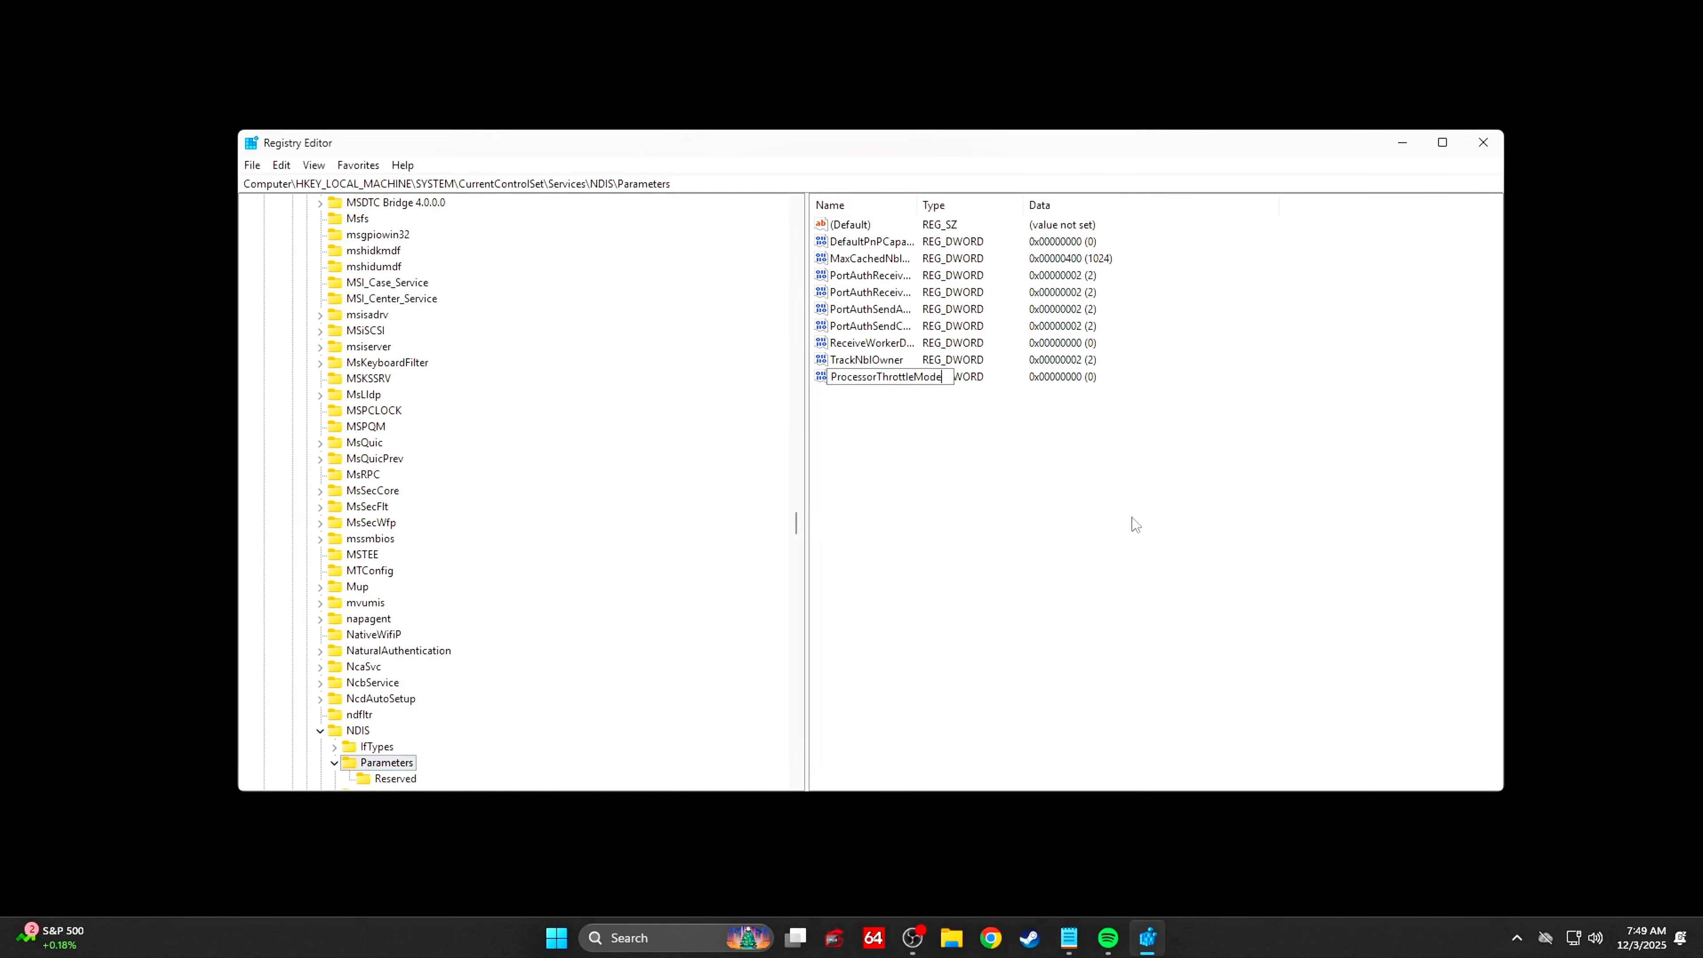
- Set the value data of the new ProcessorThrottleMode DWORD in the NDIS Parameters key to 1
key("Return")
key("Return")
type("1")
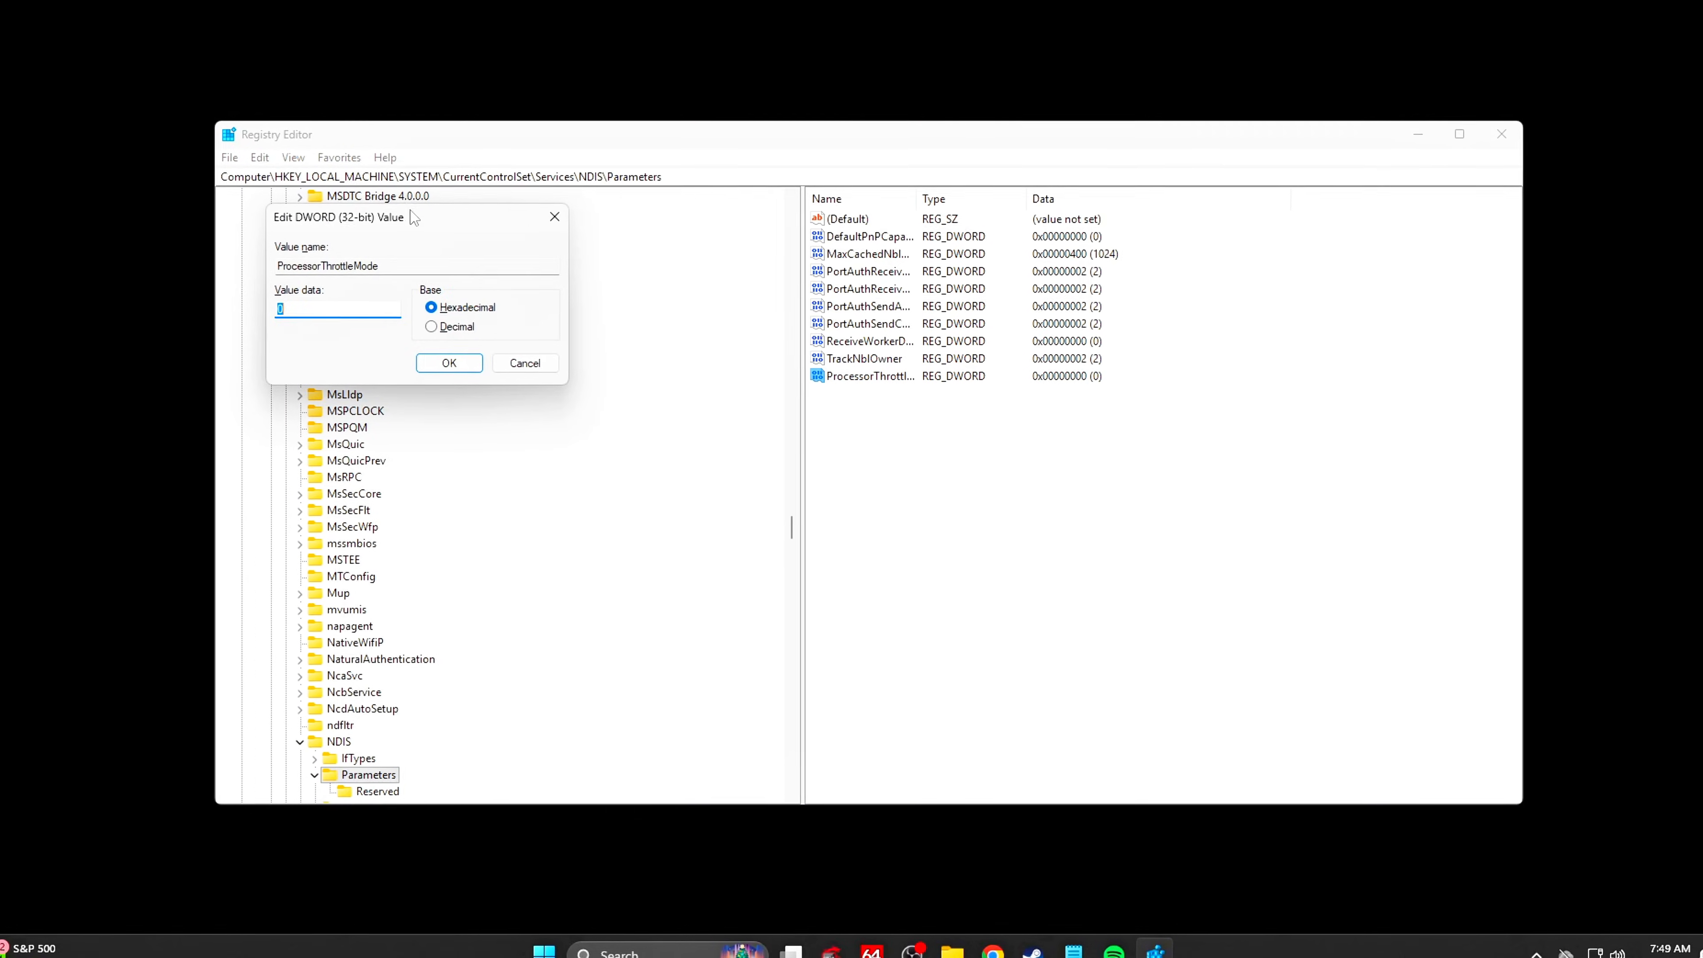
left_click_drag(482, 218, 1006, 457)
left_click(1071, 608)
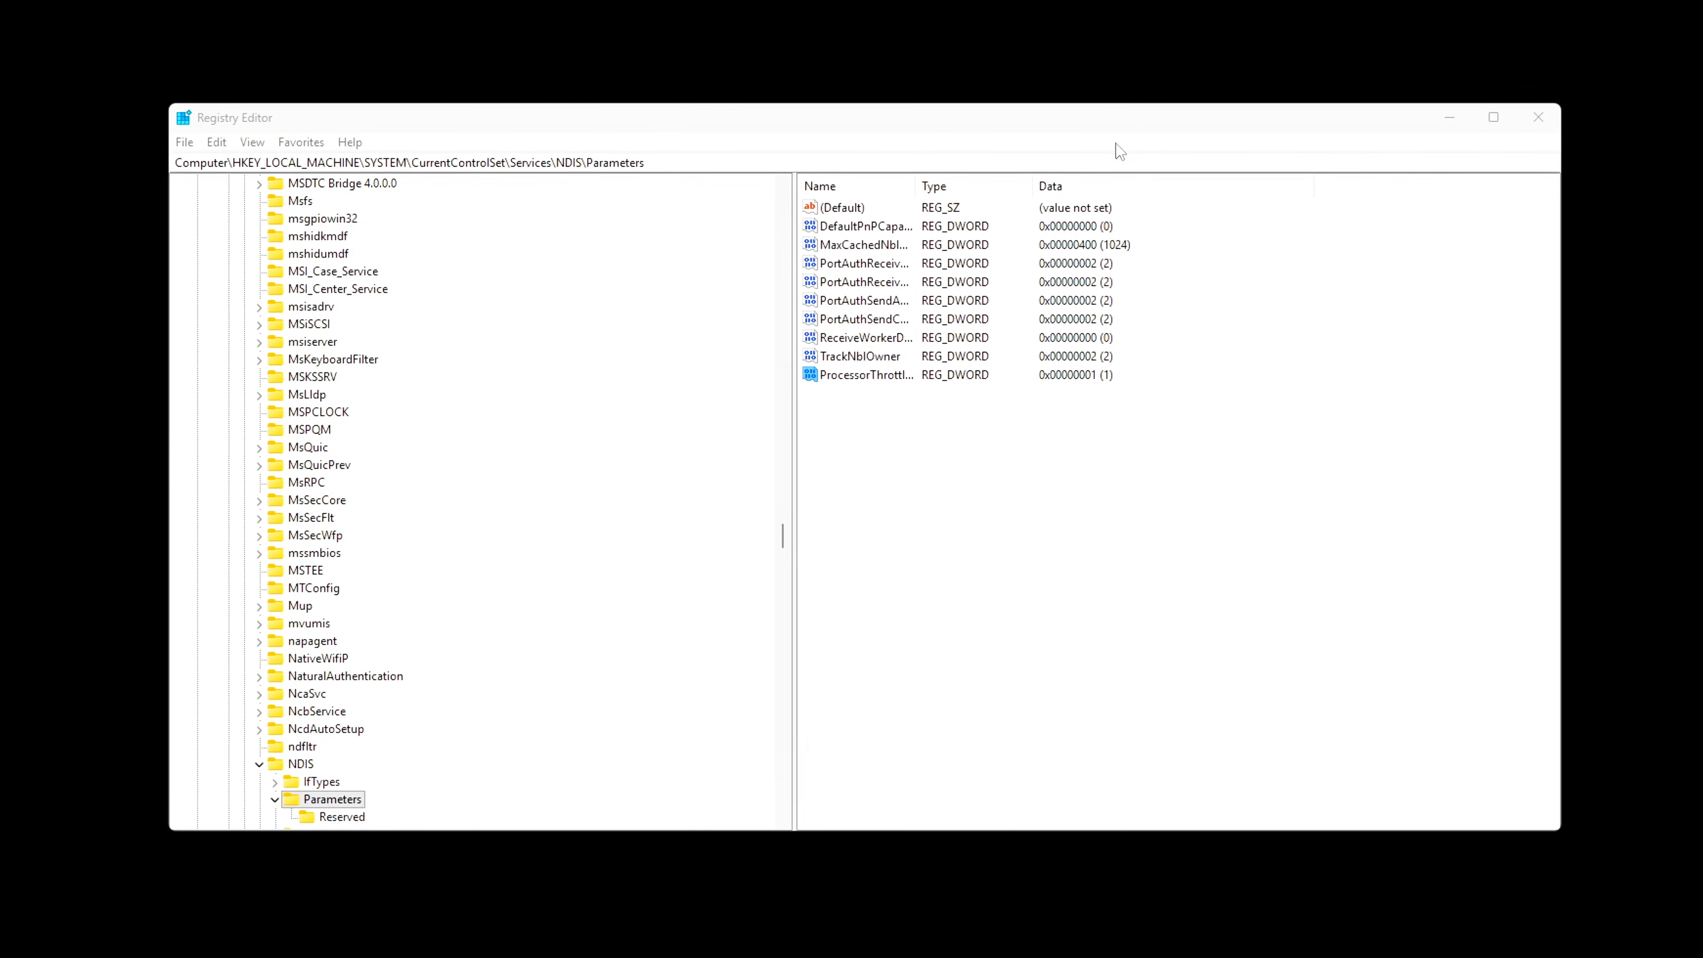
- Go to the registry key HKEY_LOCAL_MACHINE\SYSTEM\CurrentControlSet\Control\GraphicsDrivers
left_click(1115, 165)
key("ctrl+a")
key("BackSpace")
type("HKEY_LOCAL_MACHINE\\SYSTEM\\CurrentControlSet\\Control\\GraphicsDrivers")
key("Return")
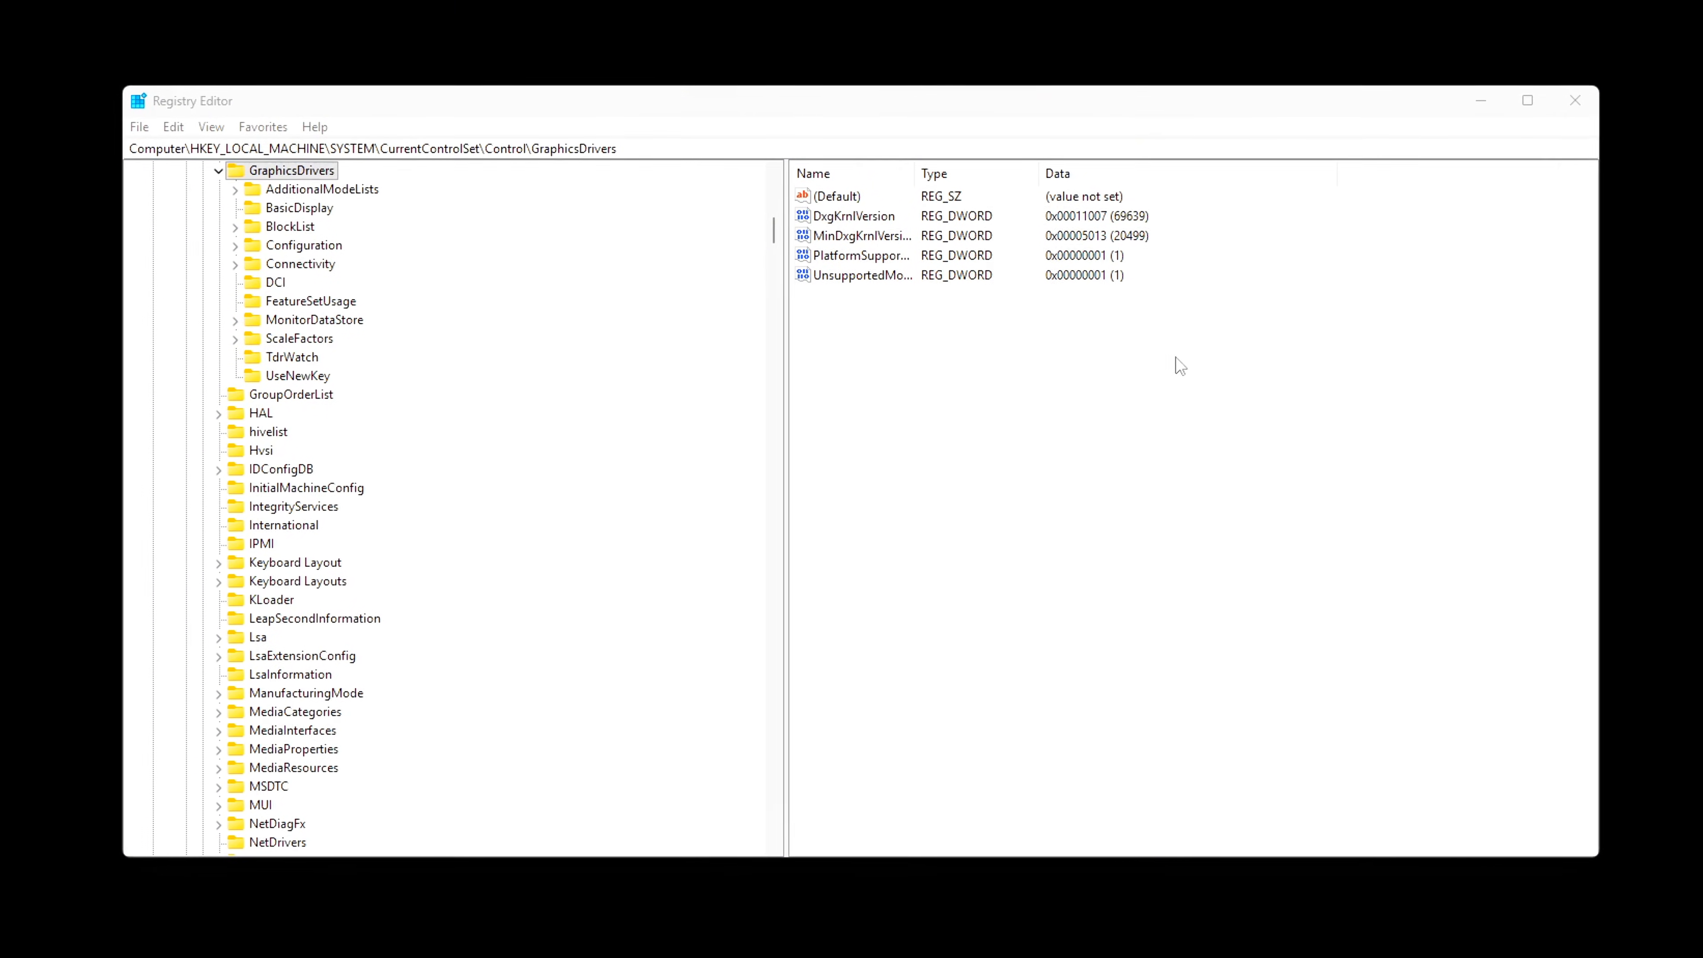
- Create a DWORD (32-bit) value named HwSchMode in the GraphicsDrivers key and open it for editing
right_click(956, 396)
mouse_move(1006, 407)
left_click(1211, 498)
type("HwSchMode")
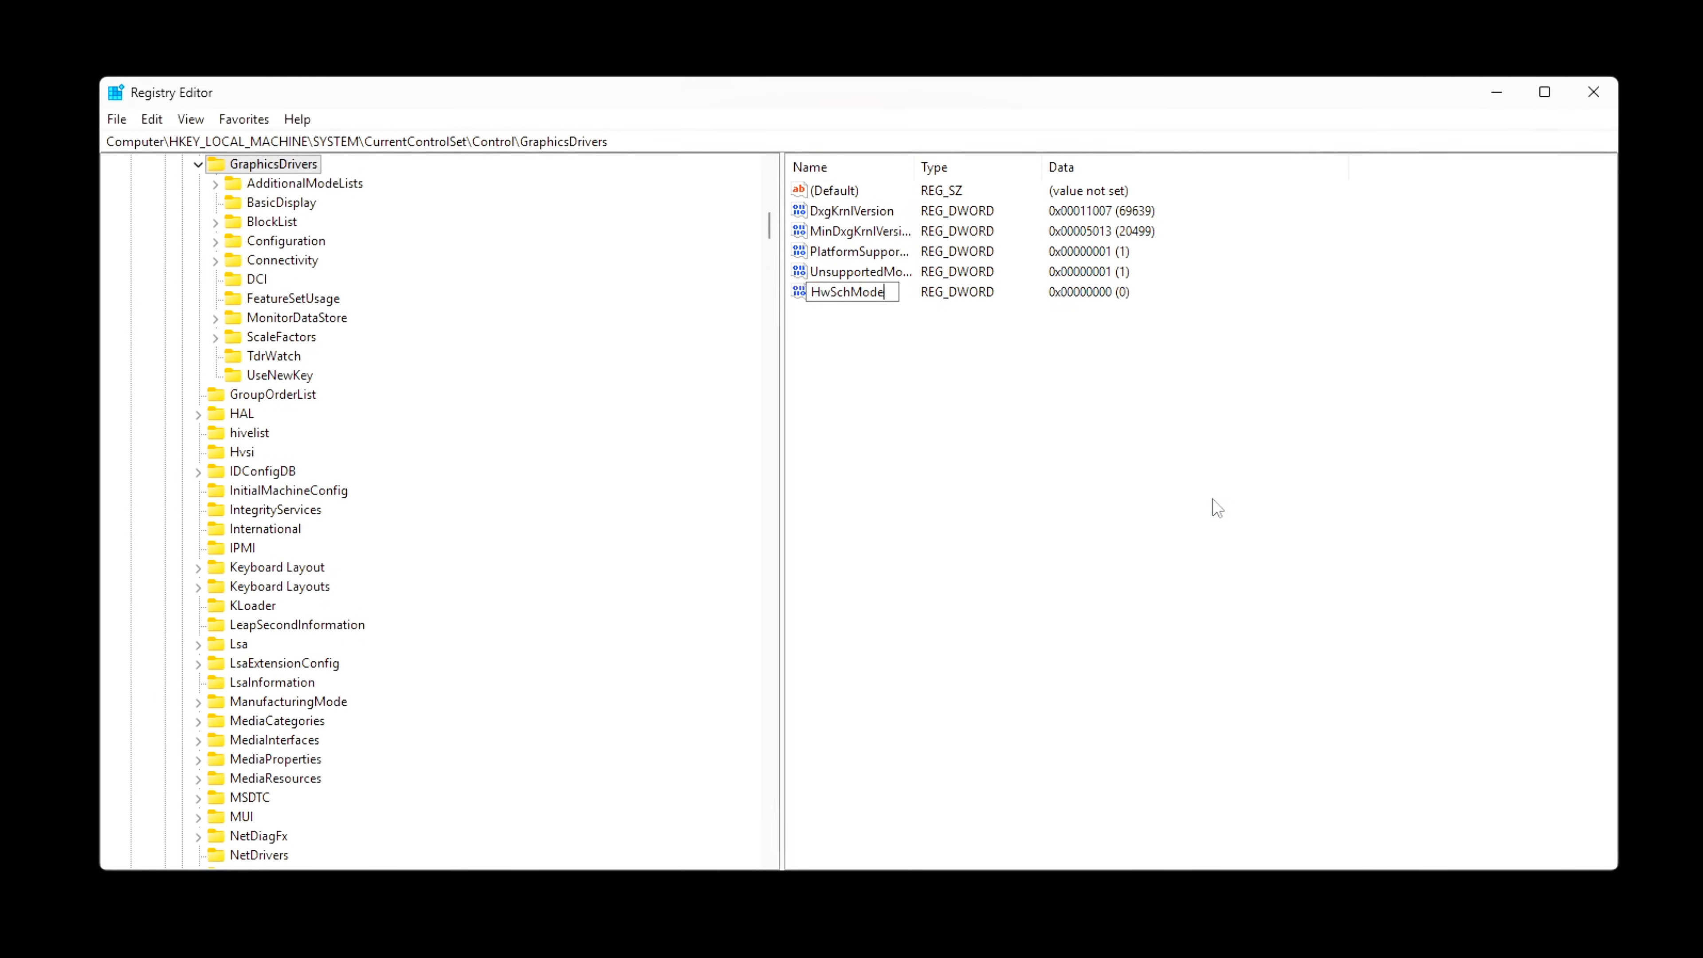
key("Return")
key("Return")
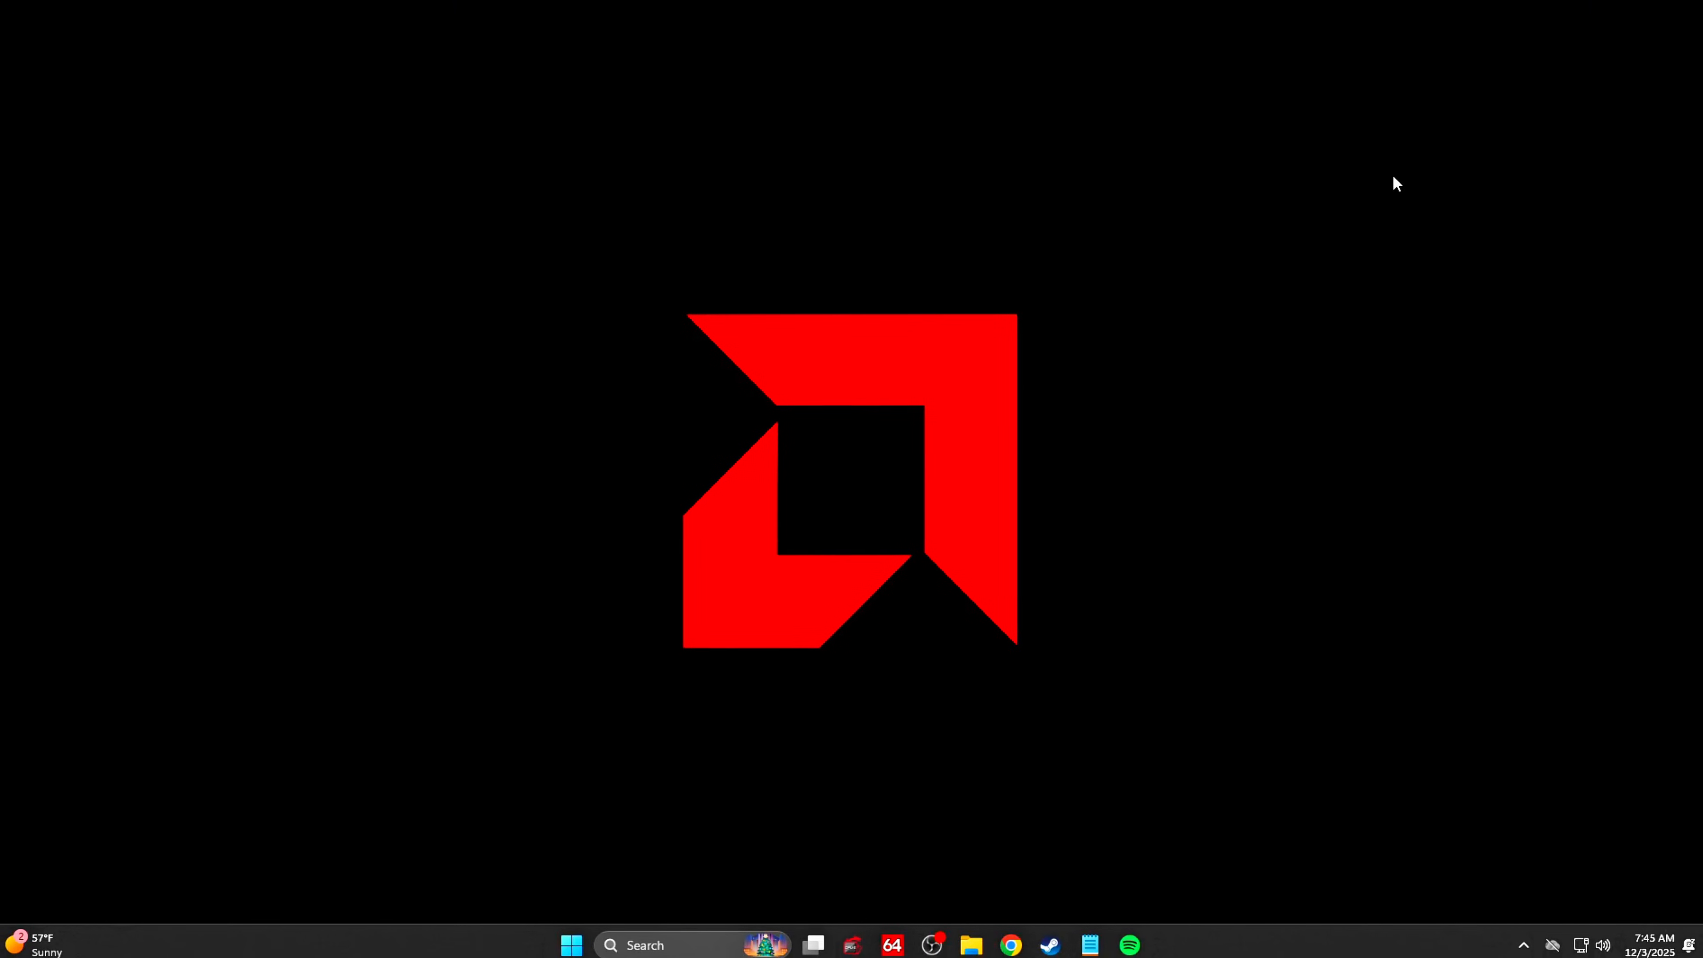
- In Chrome, find the free downloads on the Resplendence site and download the free Home Edition of LatencyMon 7.31
left_click(1012, 951)
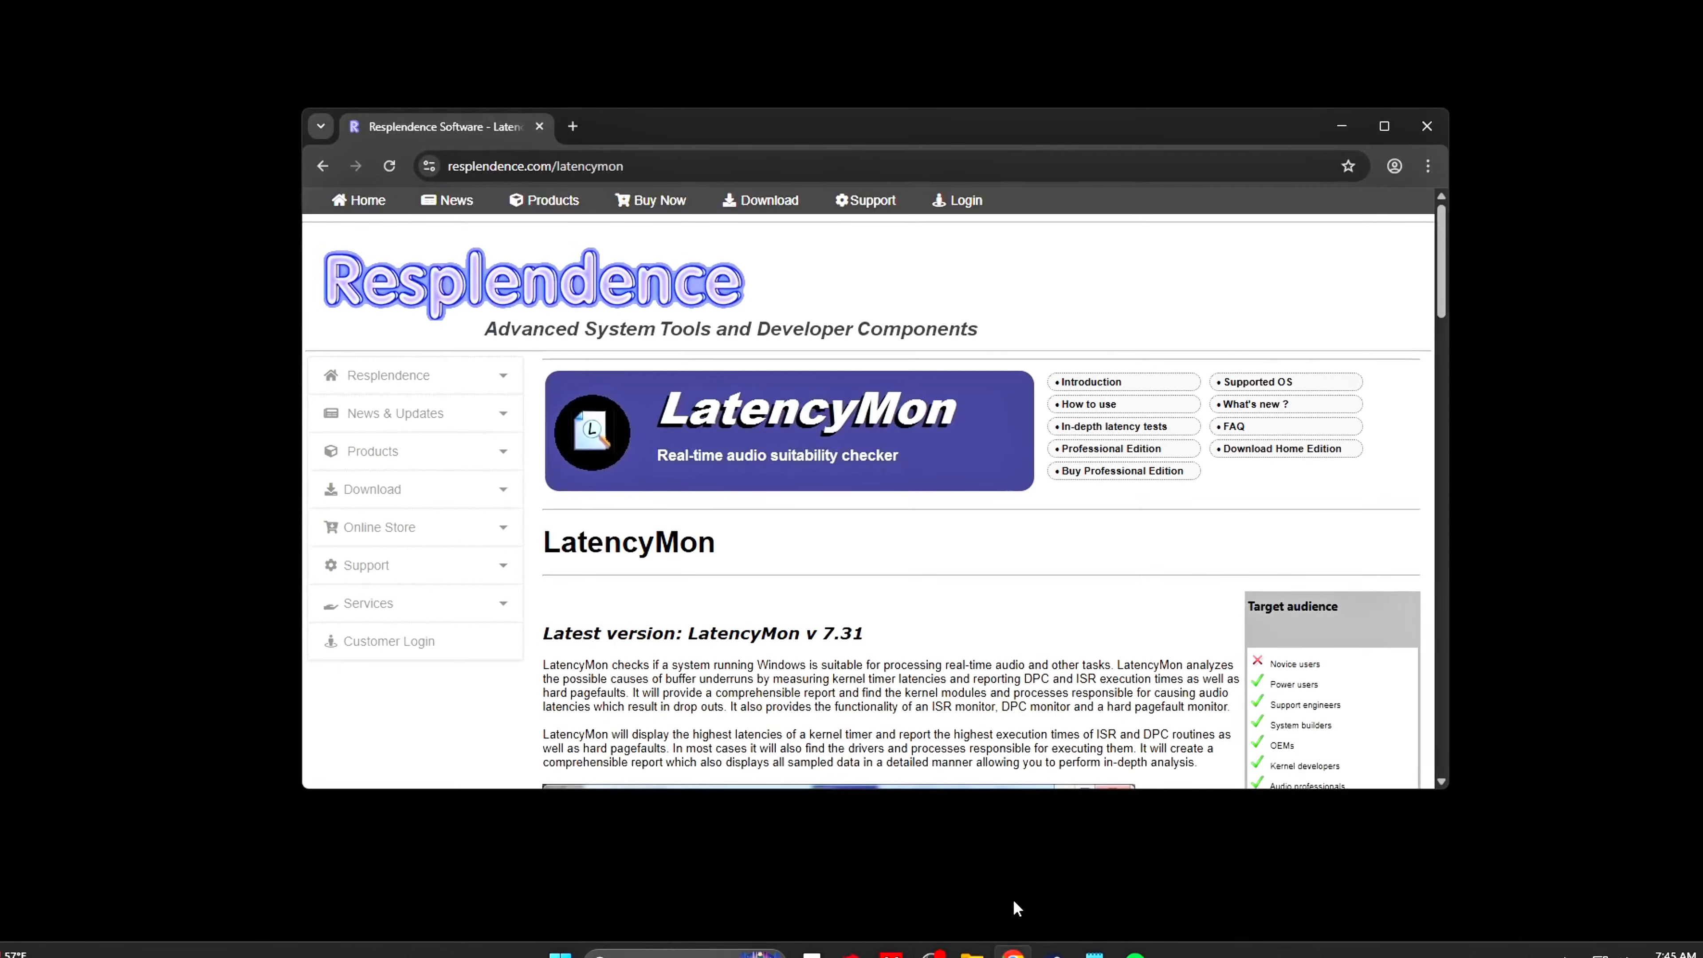
mouse_move(1451, 228)
left_mouse_down()
mouse_move(1454, 283)
mouse_move(1471, 254)
left_mouse_up()
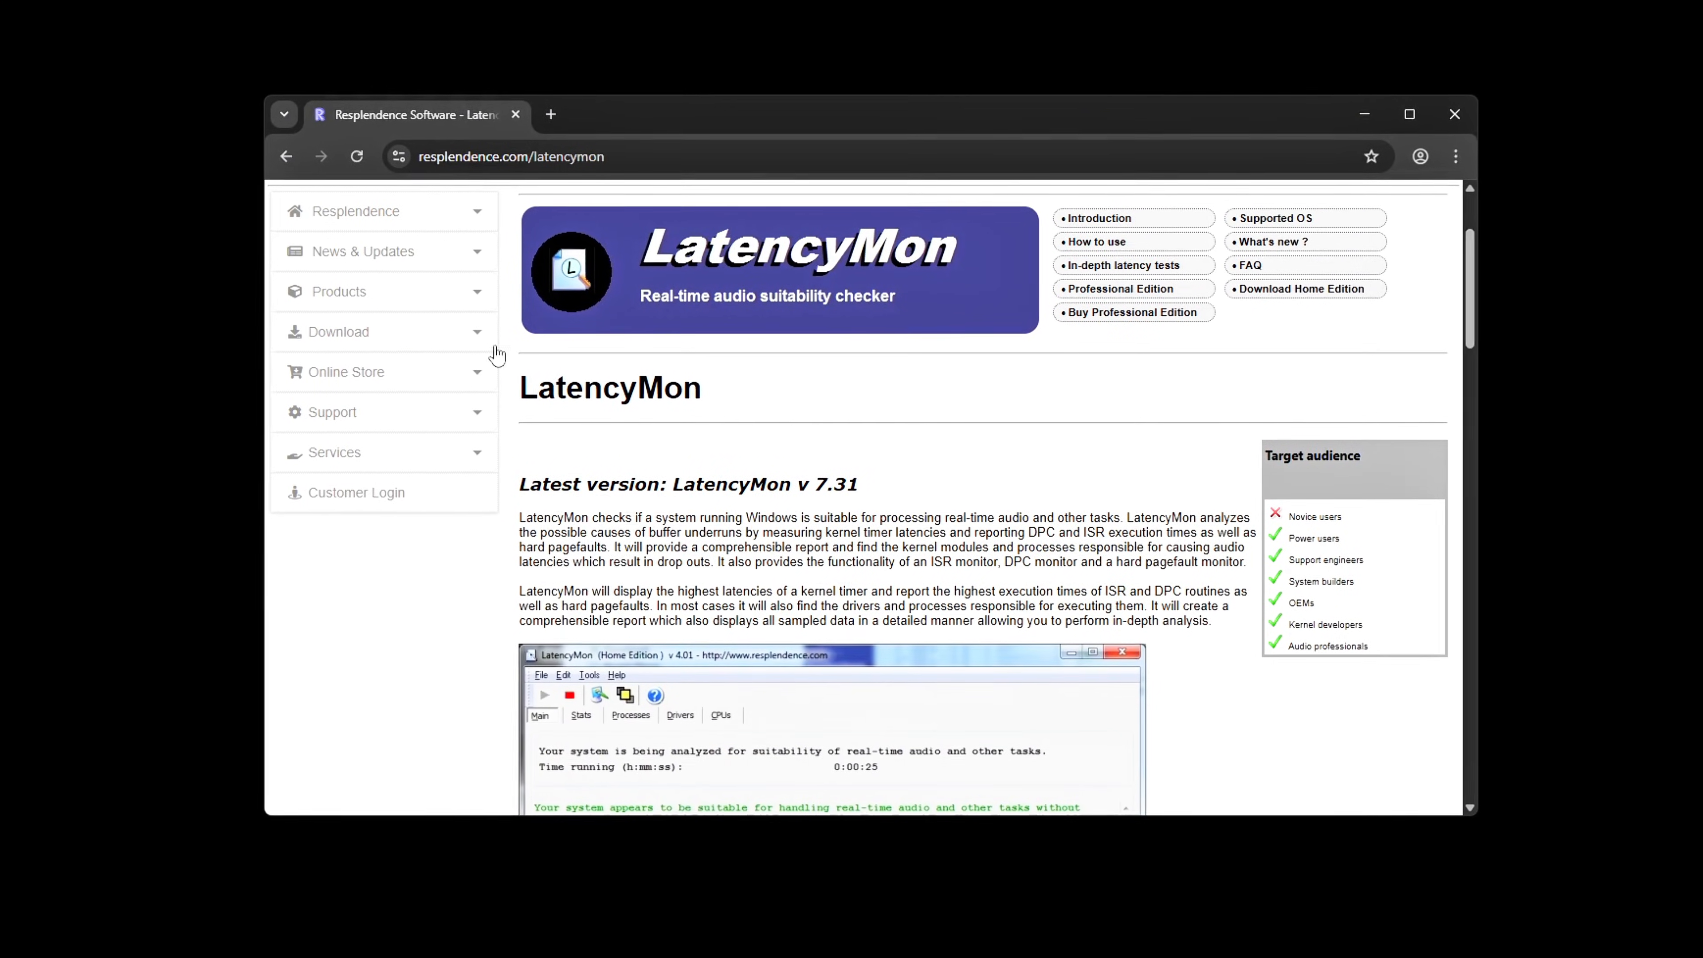
left_click(462, 332)
left_click(425, 363)
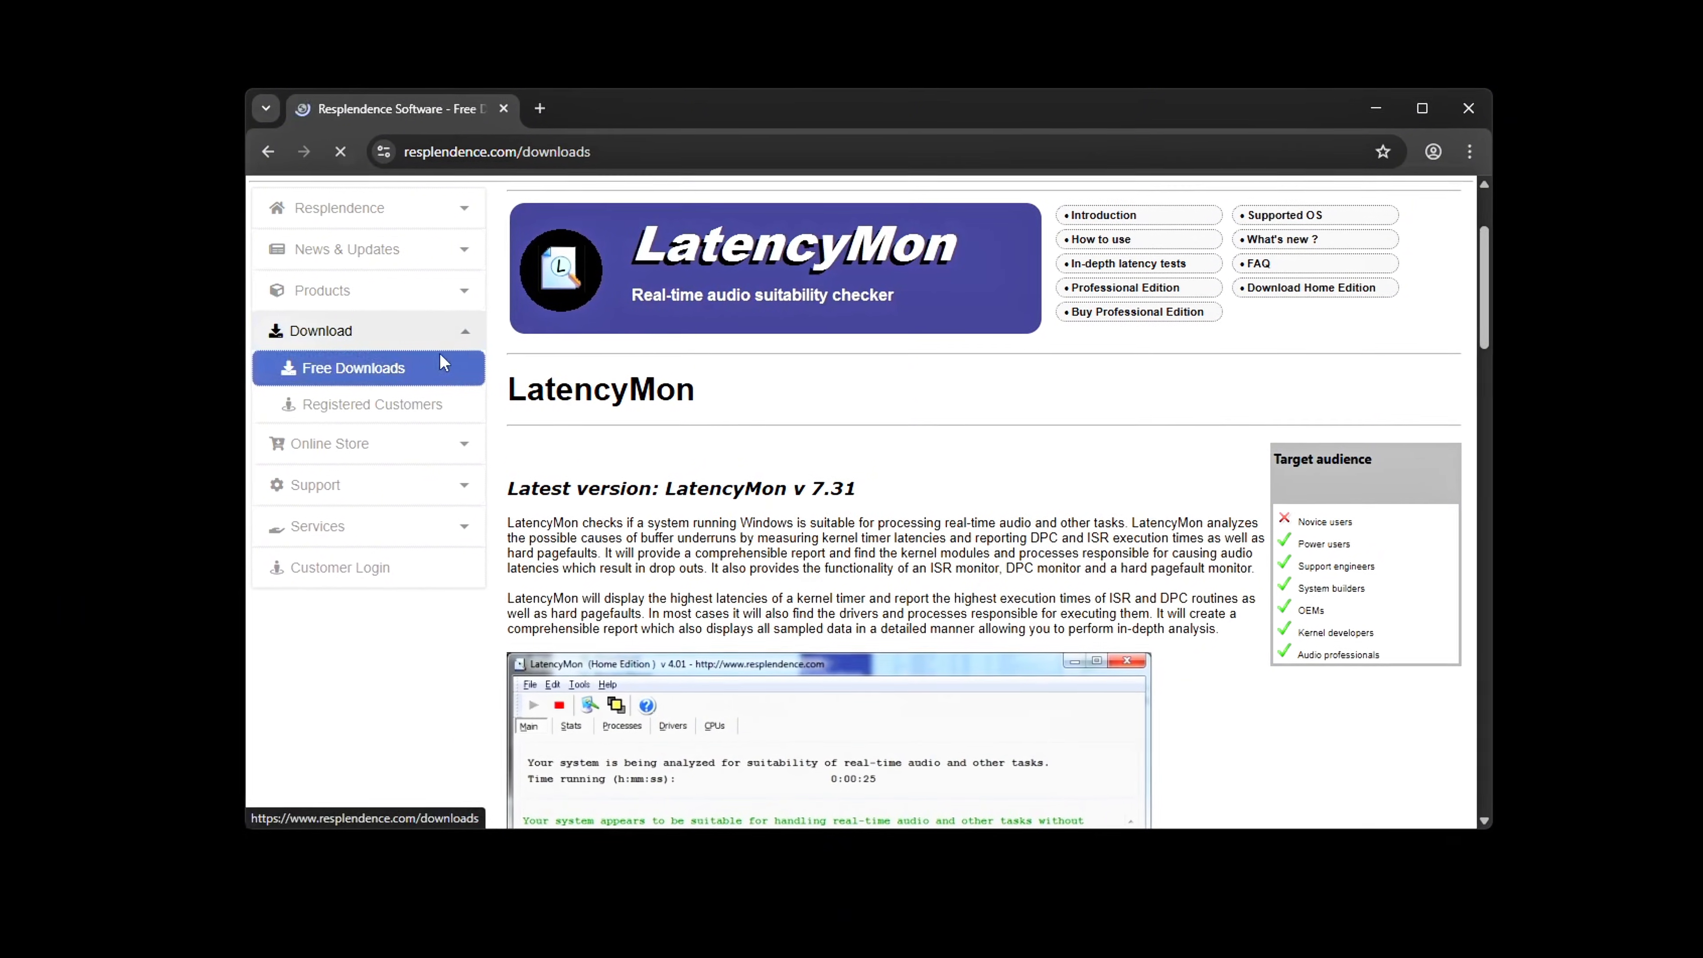
left_click_drag(1491, 268, 1516, 634)
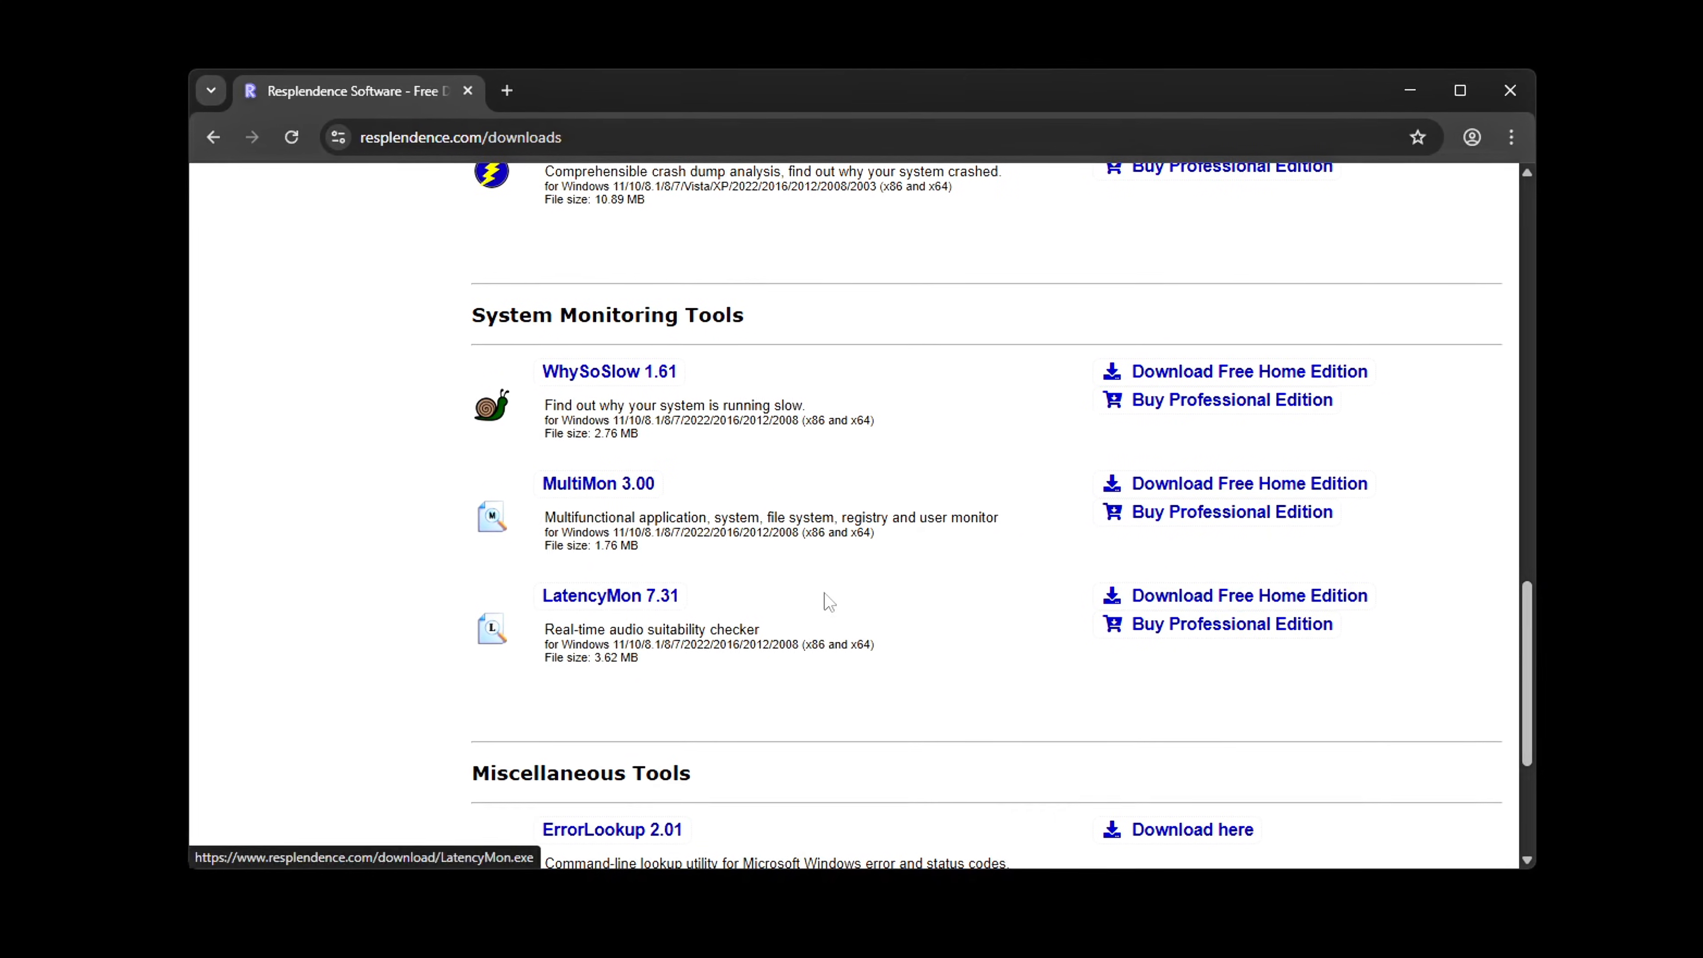
left_click(1206, 601)
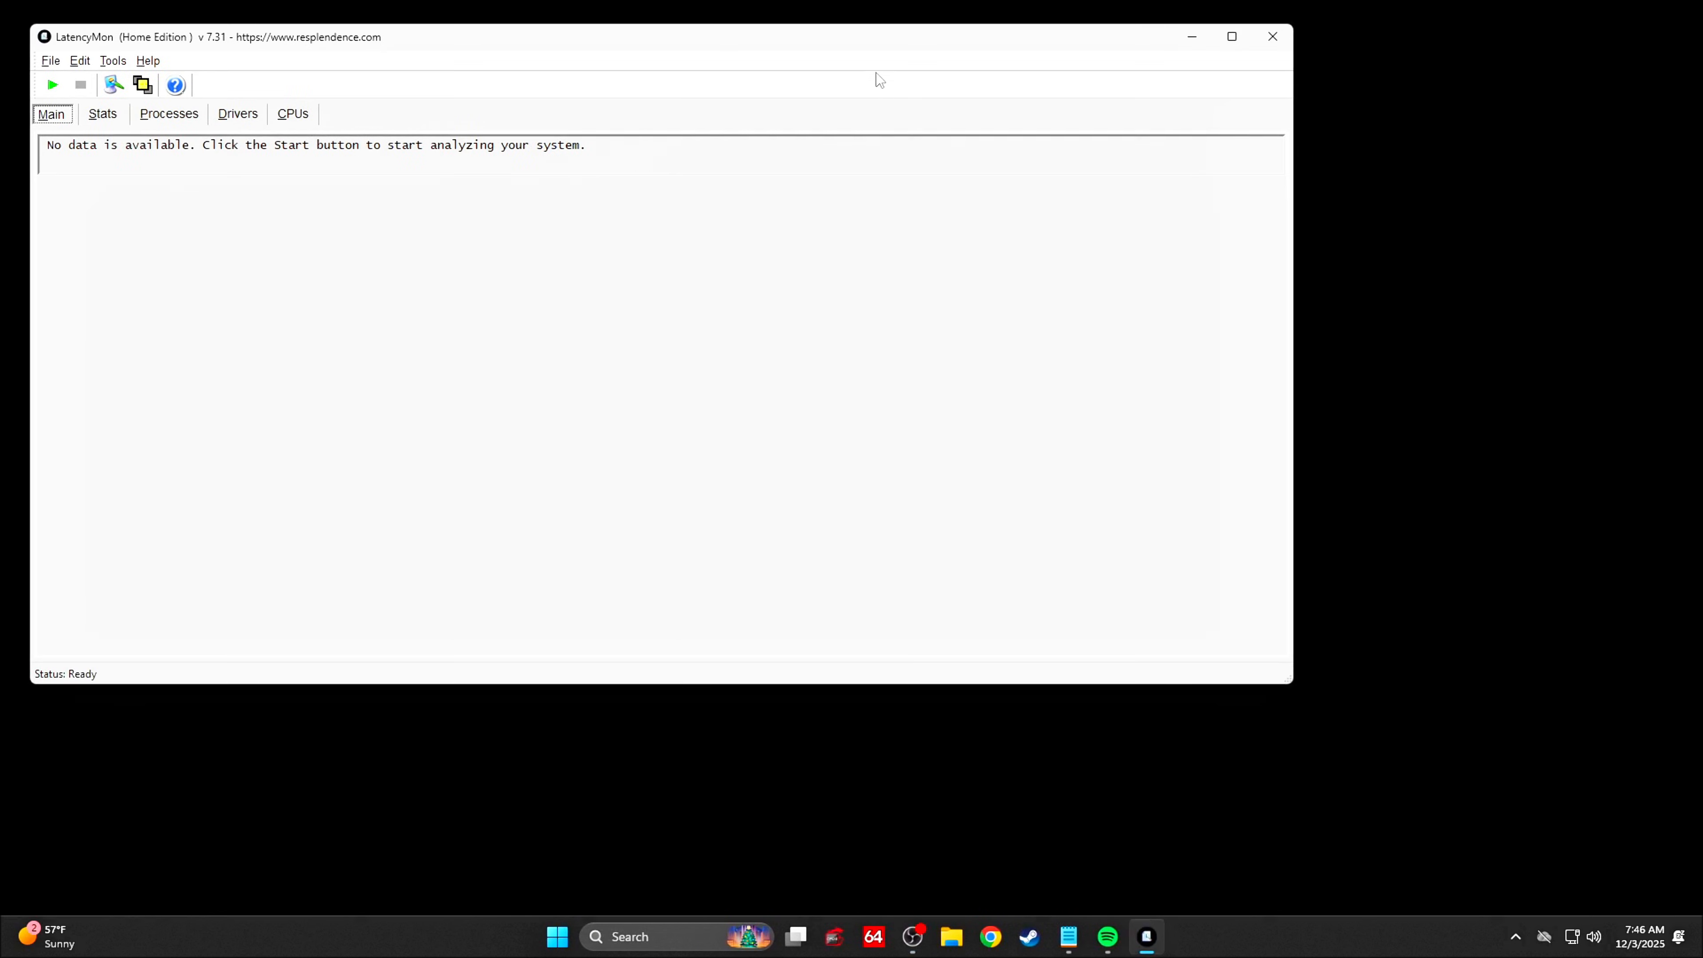
- Start the system analysis in LatencyMon, inspect the drivers sorted by highest execution time, and return to the main overview
left_click_drag(882, 38, 1057, 127)
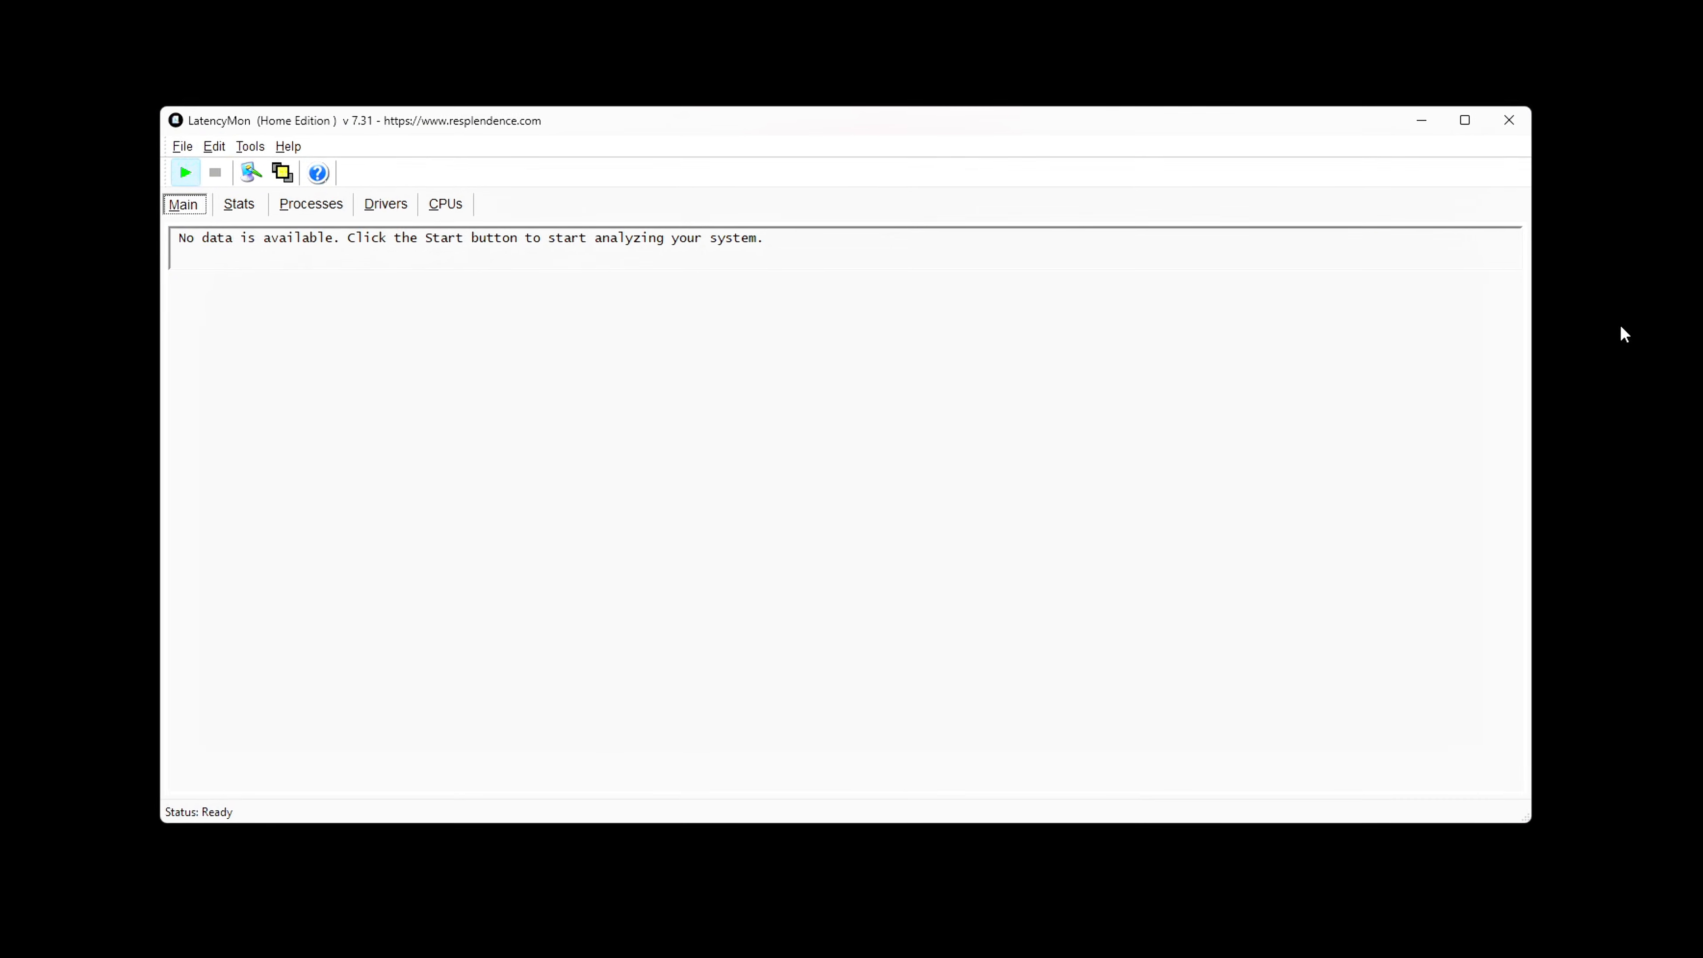
key("F5")
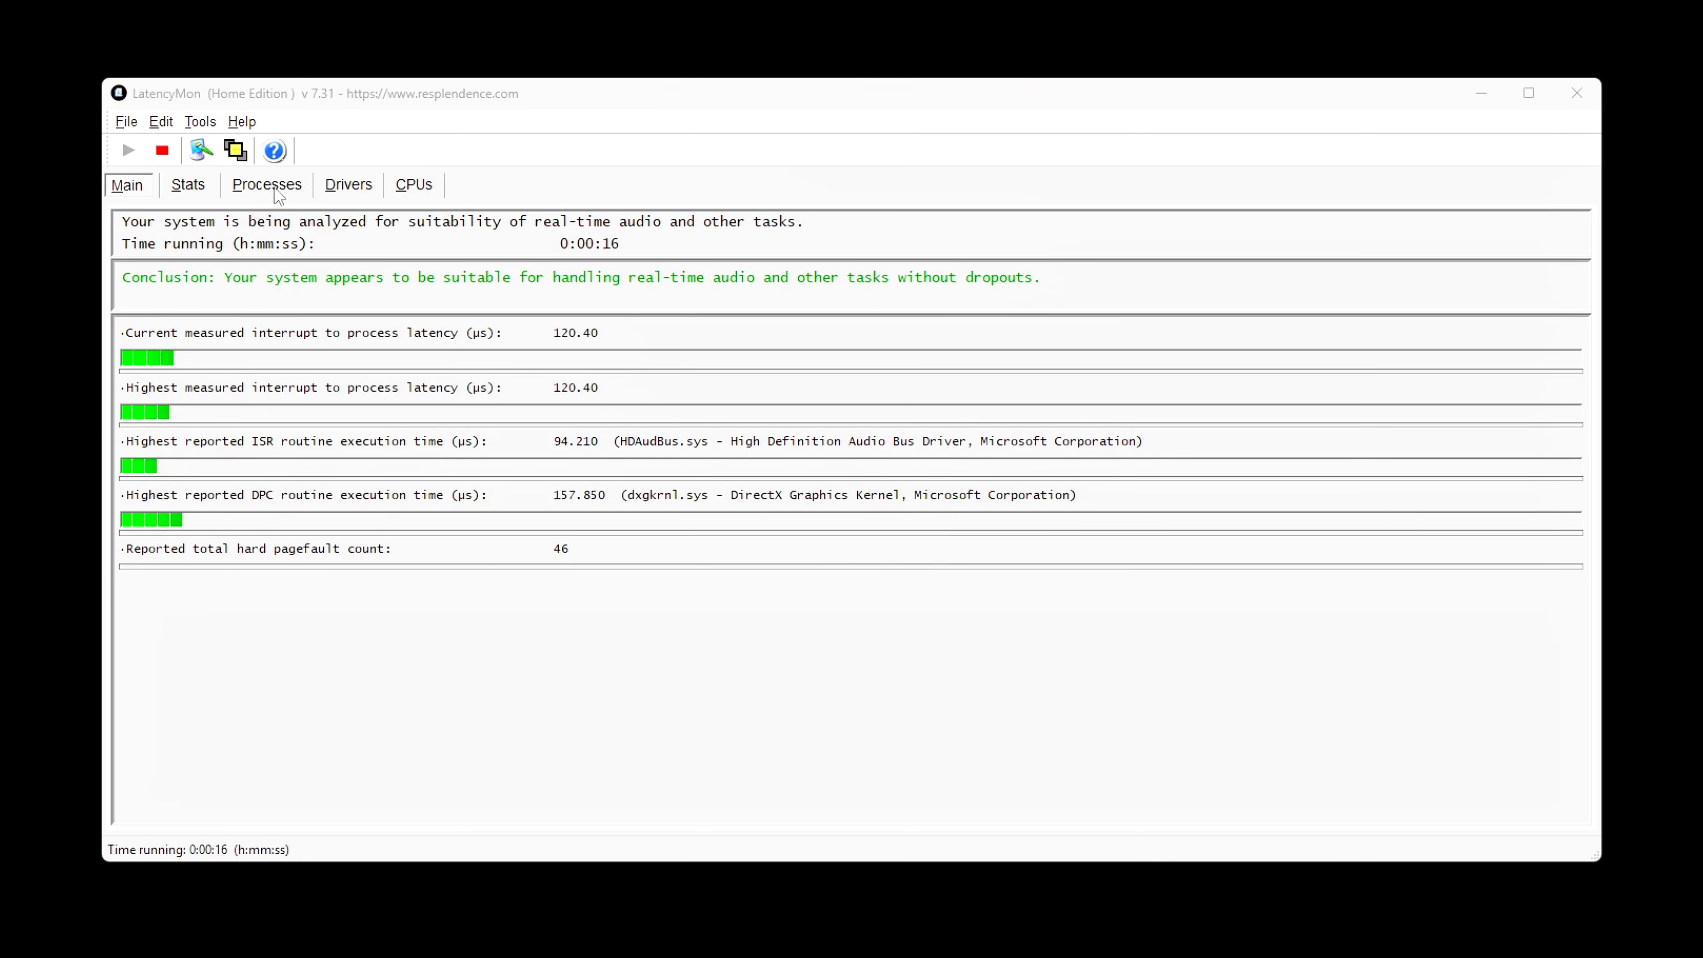
left_click(367, 193)
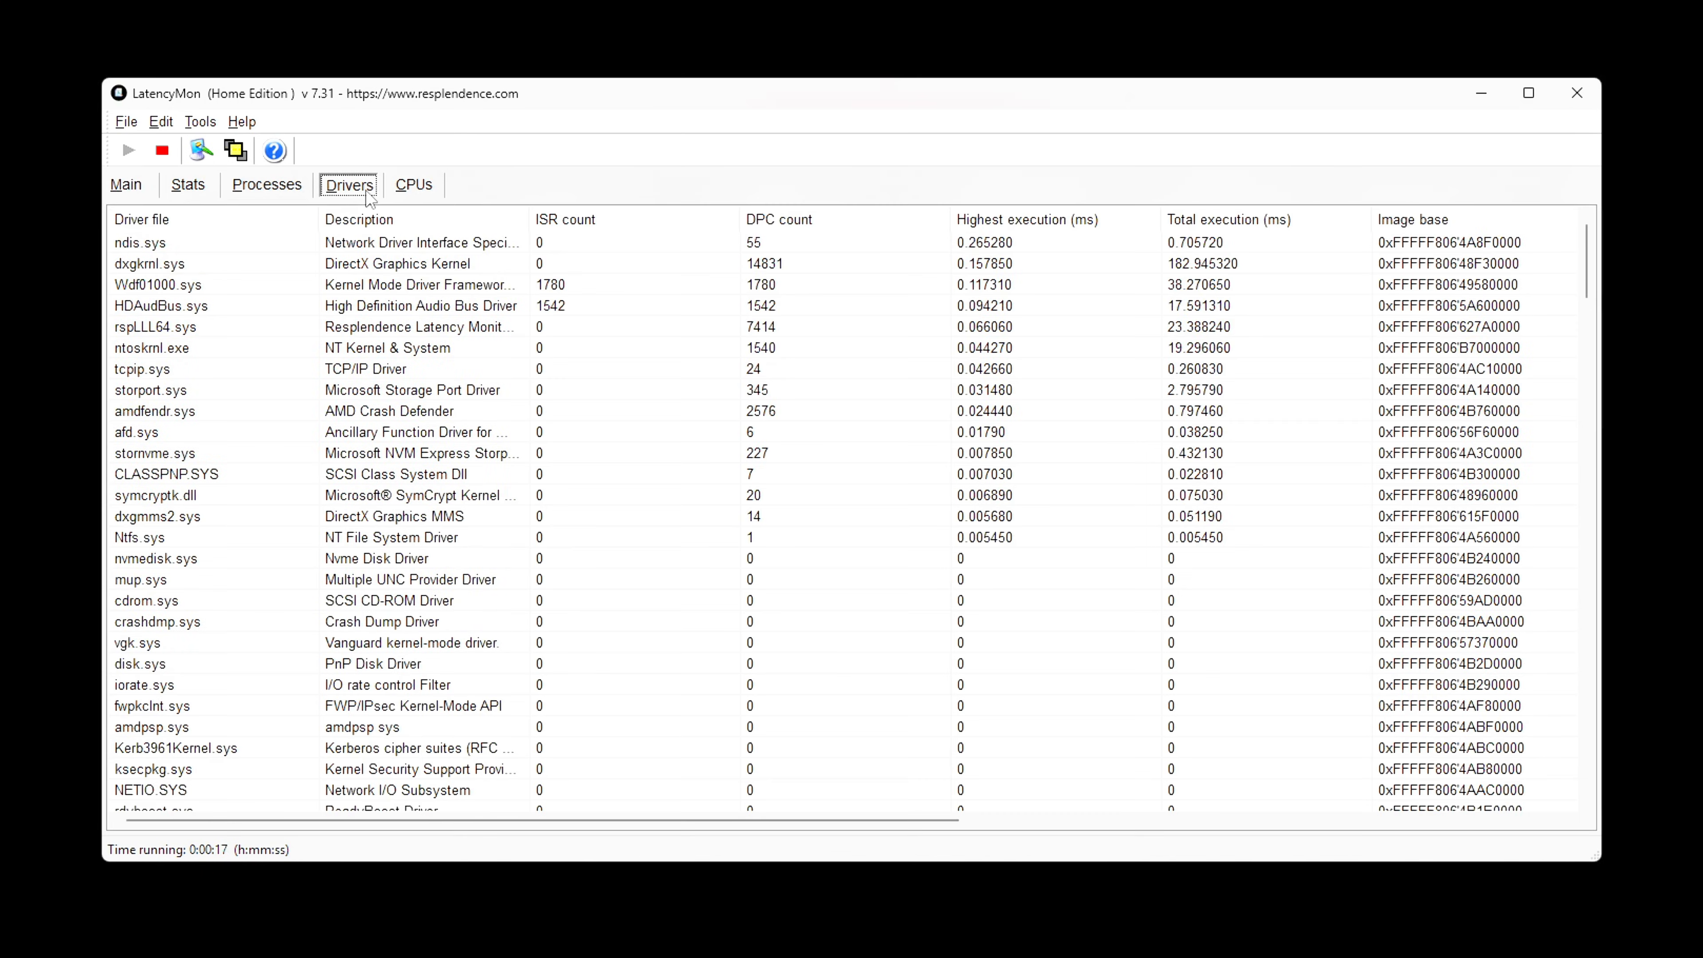
left_click(980, 218)
left_click(979, 218)
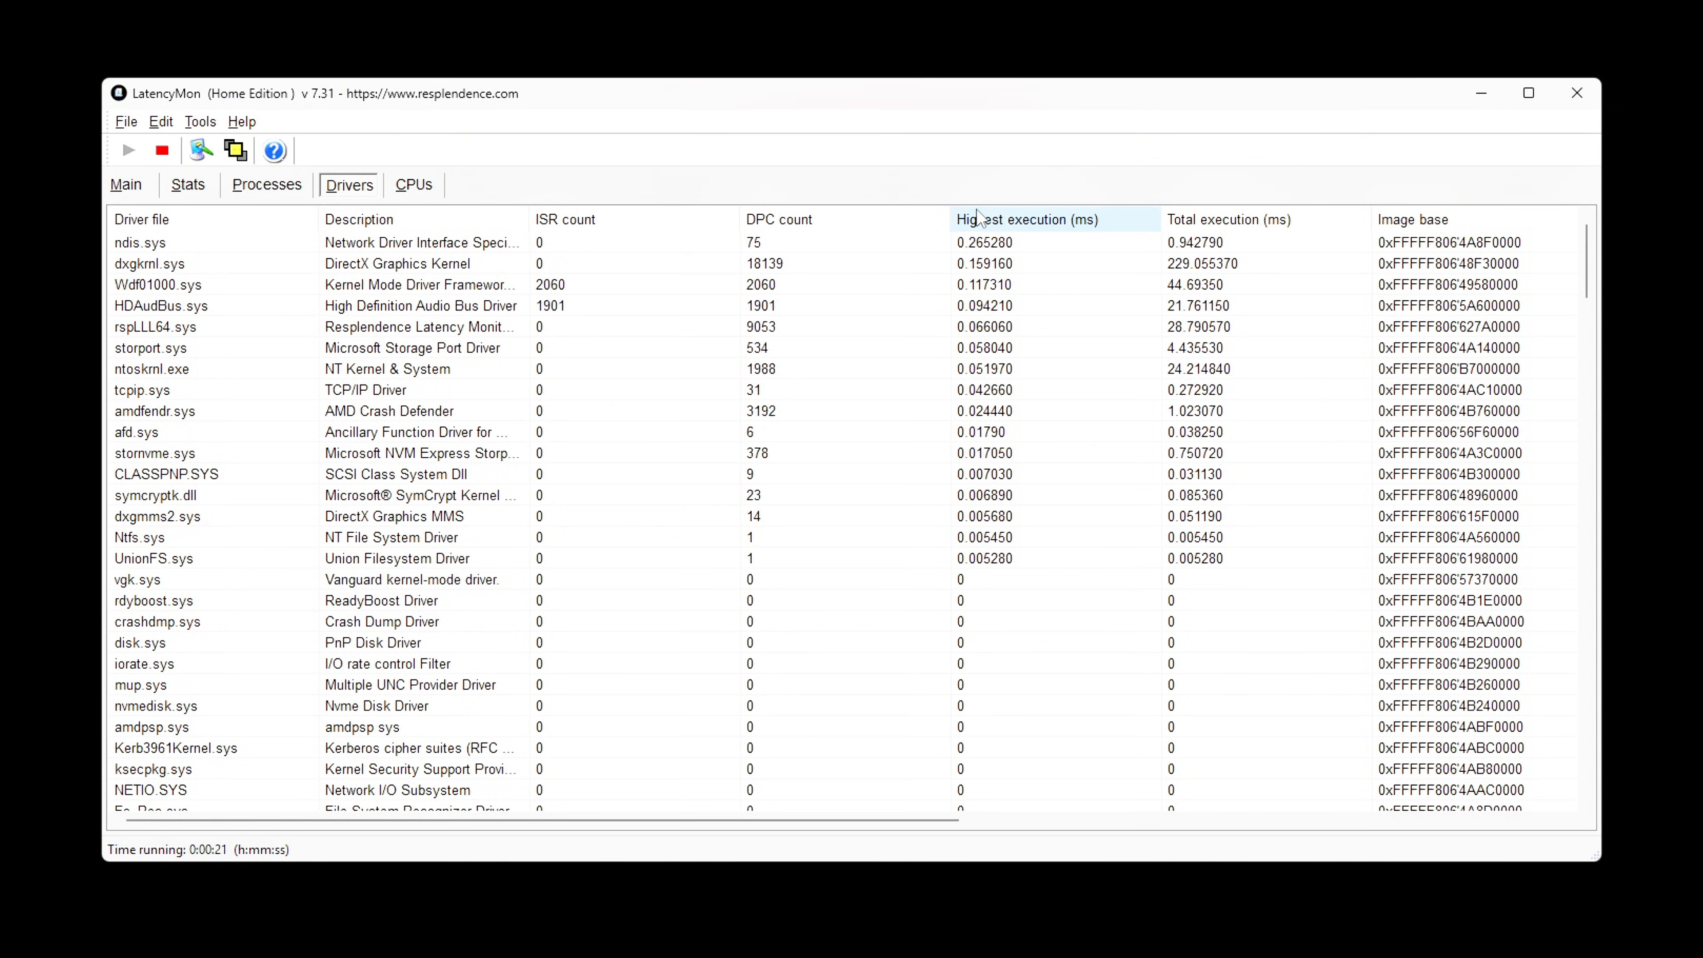
left_click(131, 186)
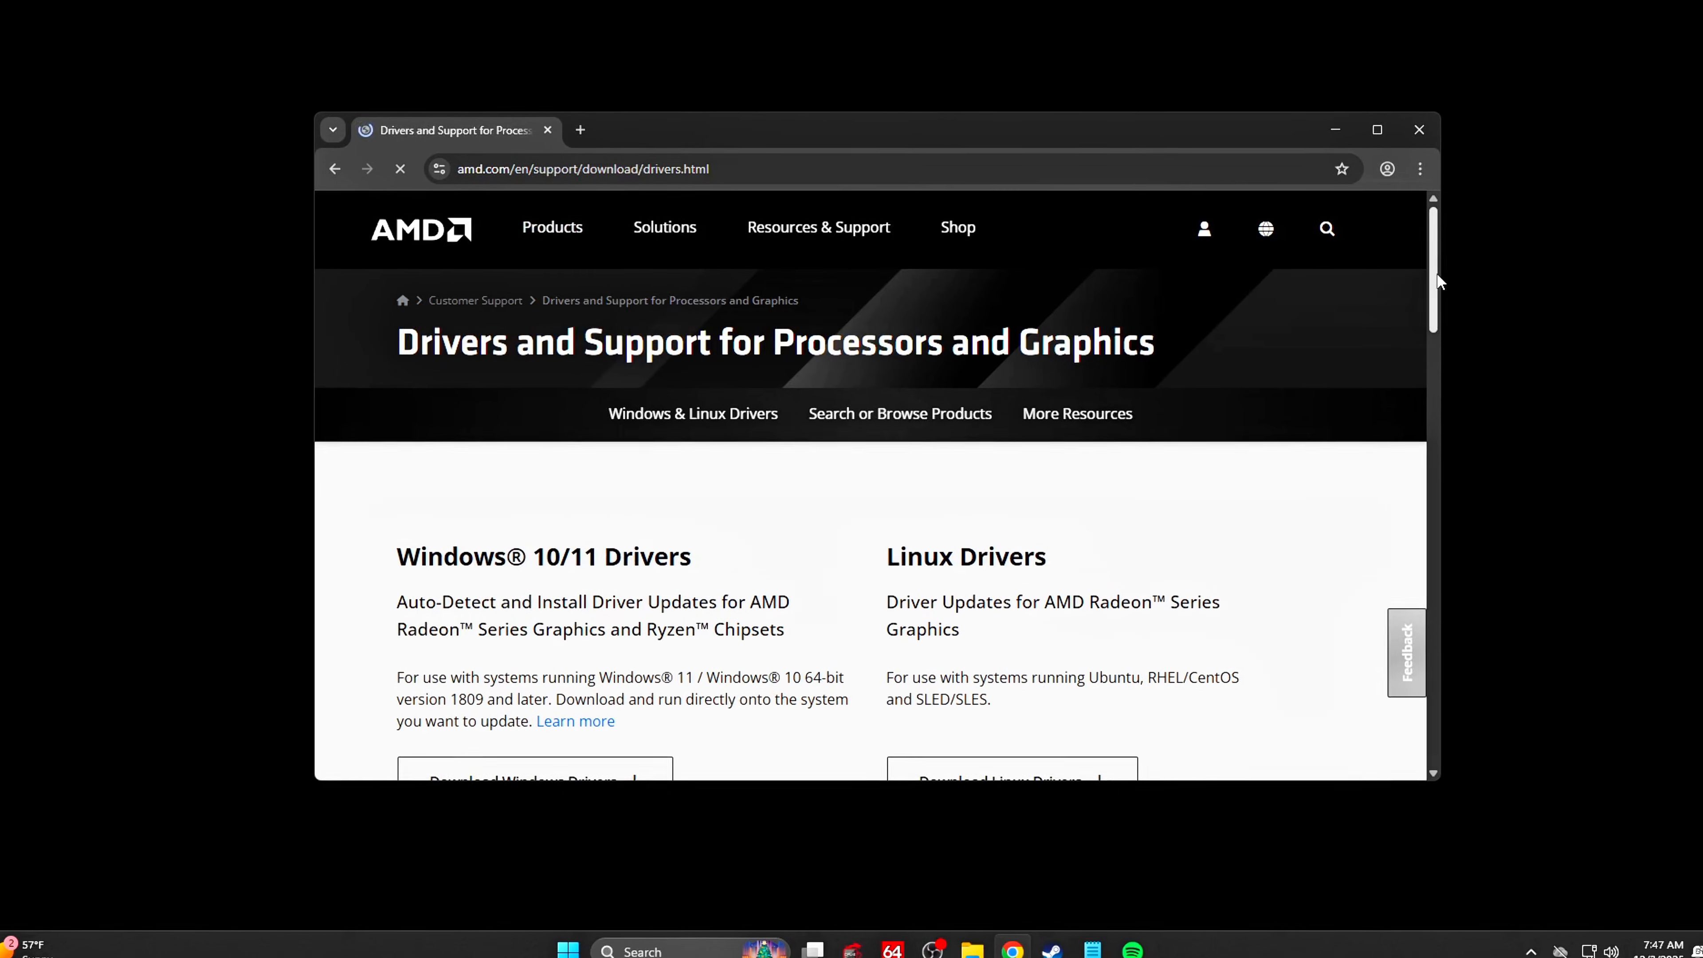
- Download the auto-detect Windows drivers installer from AMD's drivers and support page
scroll(1414, 315, "down", 3)
scroll(1441, 324, "down", 1)
left_click(492, 515)
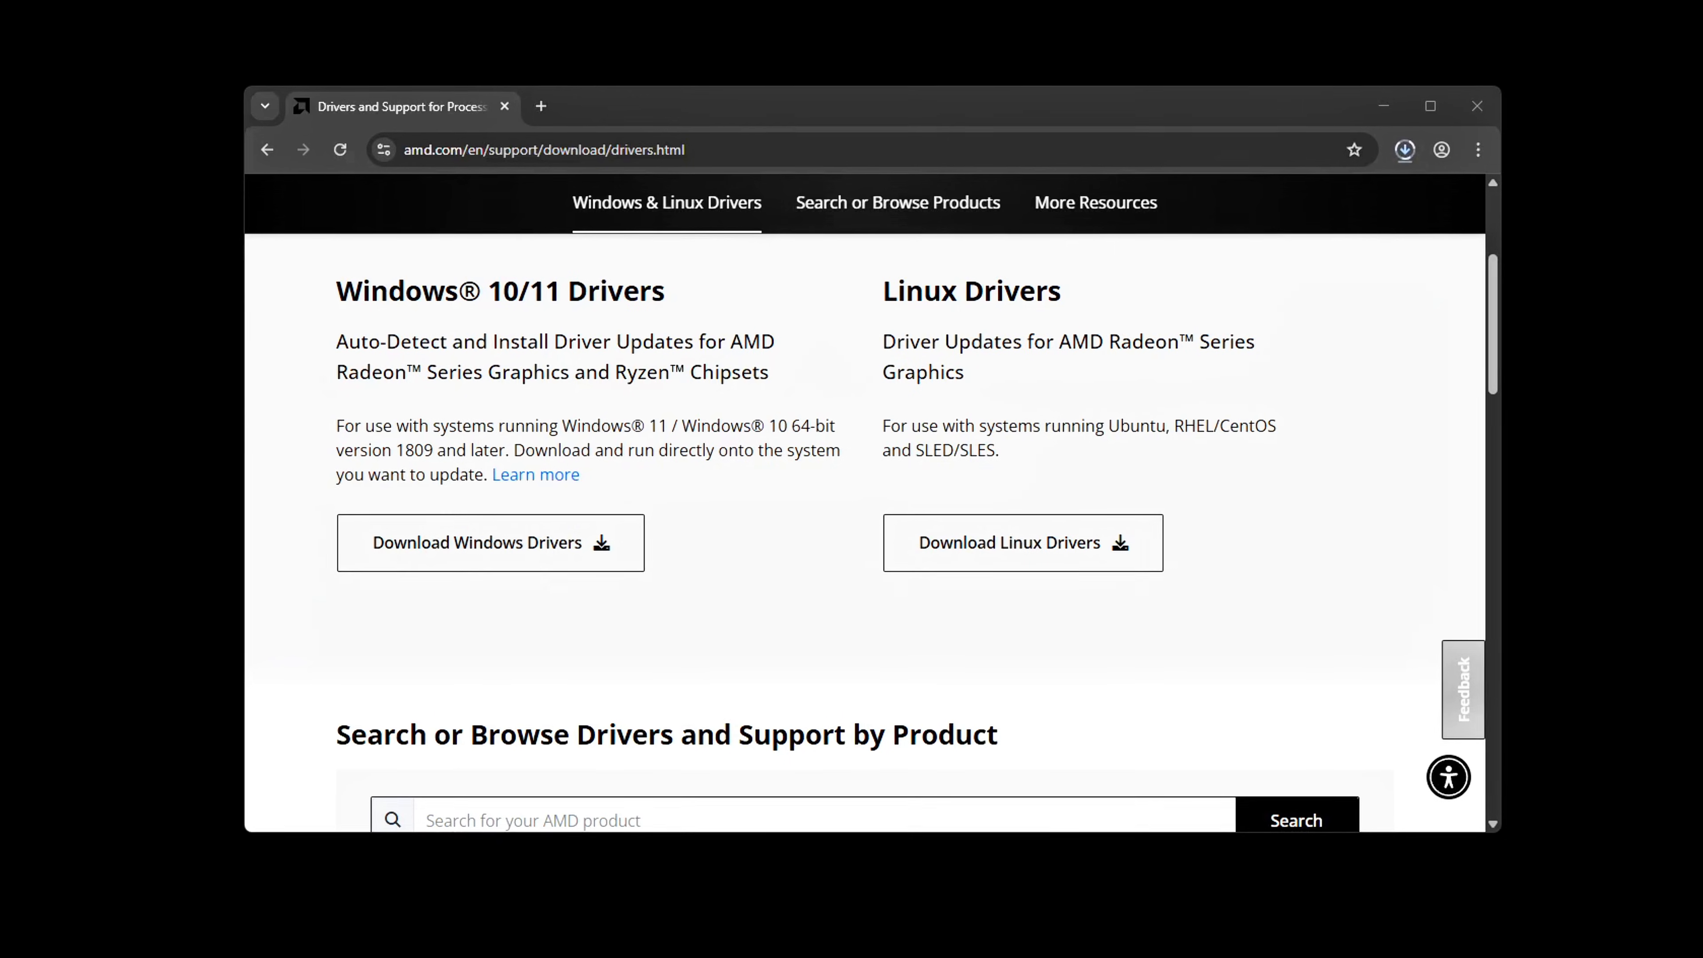
- Select Chipsets and the AM5 family in AMD's product browser and examine the available product lines
scroll(1501, 281, "up", 1)
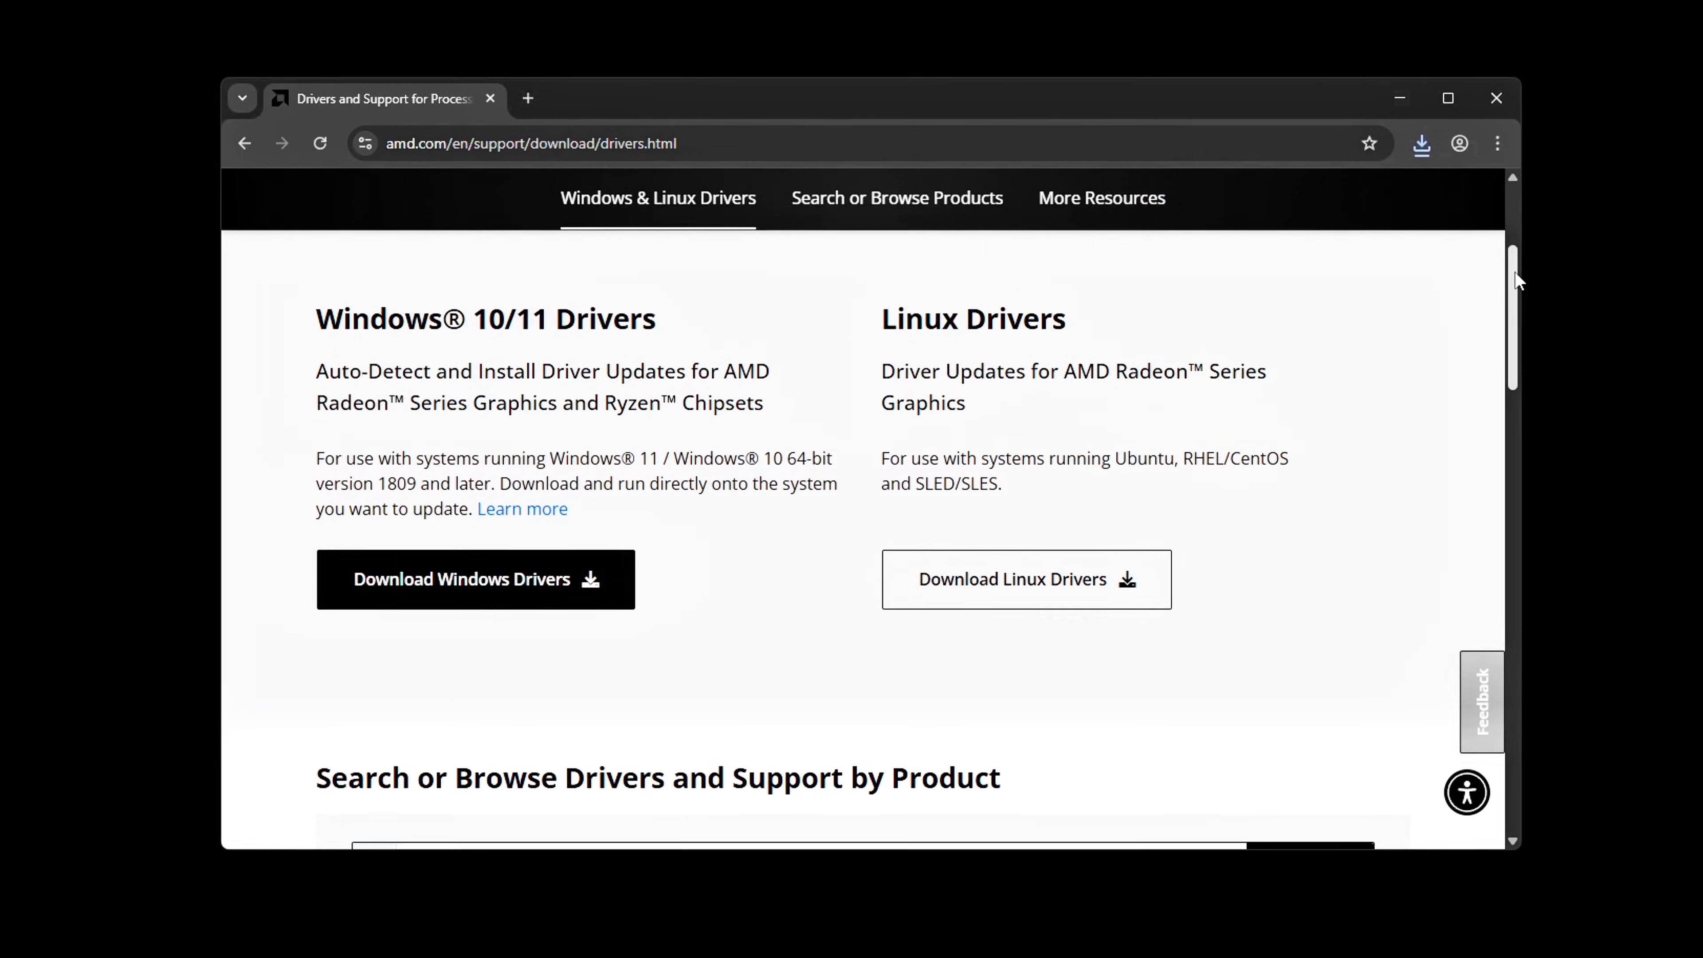
left_click_drag(1522, 255, 1517, 394)
left_click(463, 594)
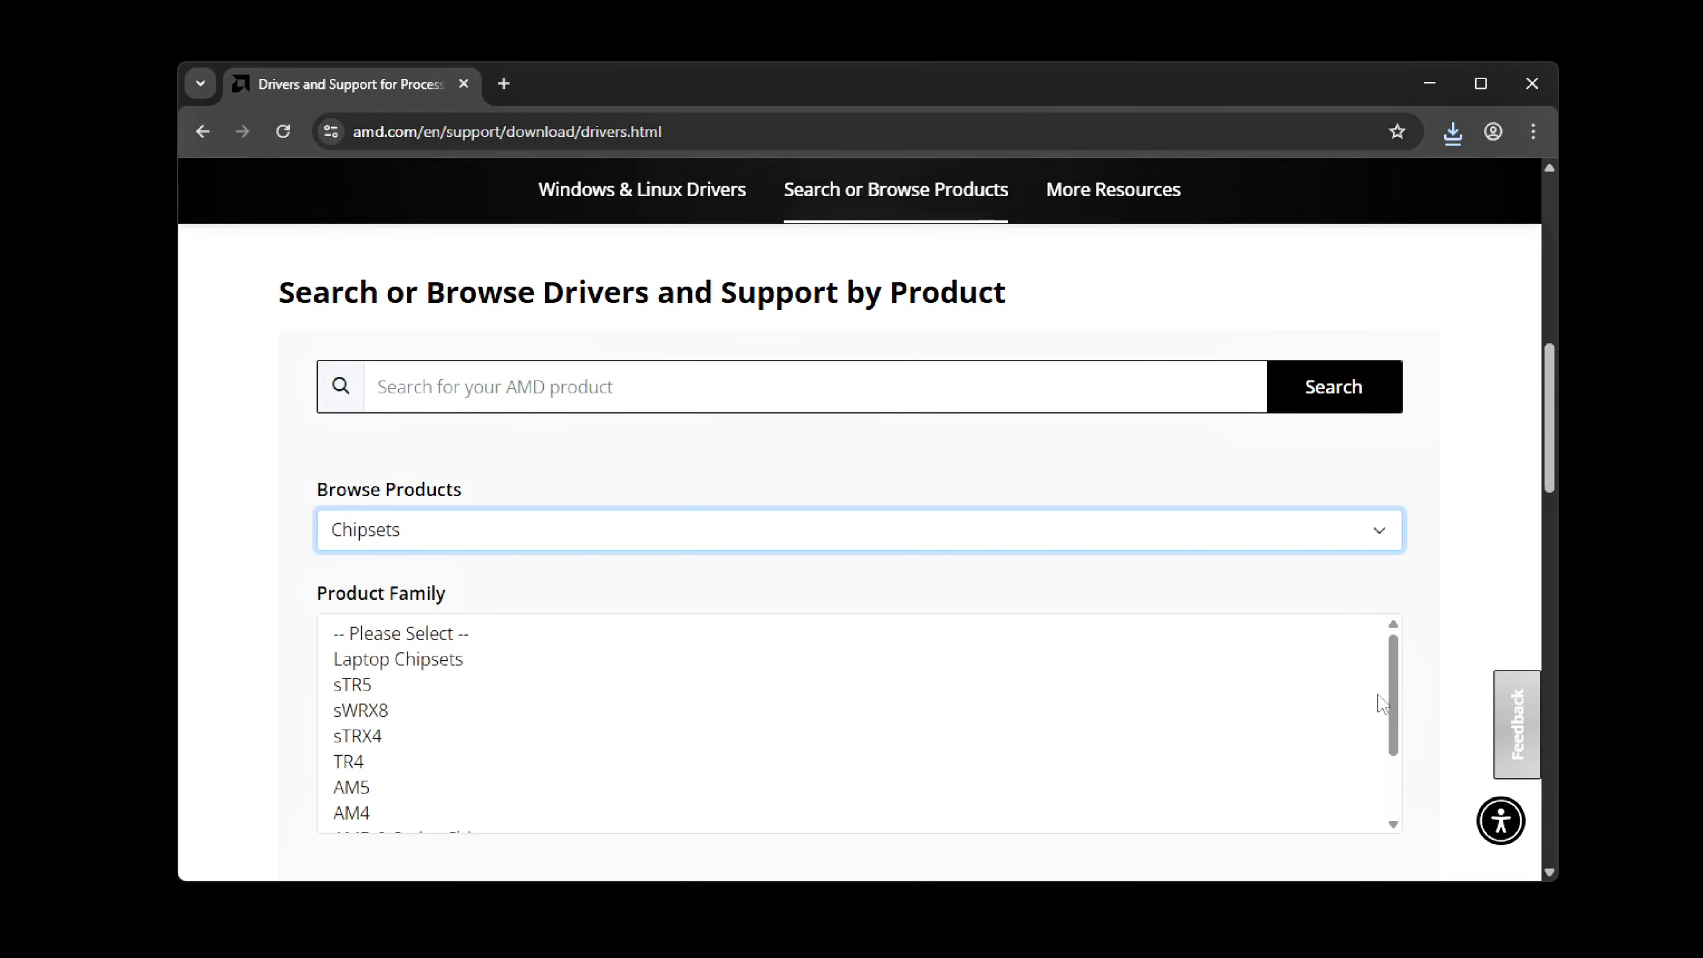
left_click_drag(1392, 696, 1392, 713)
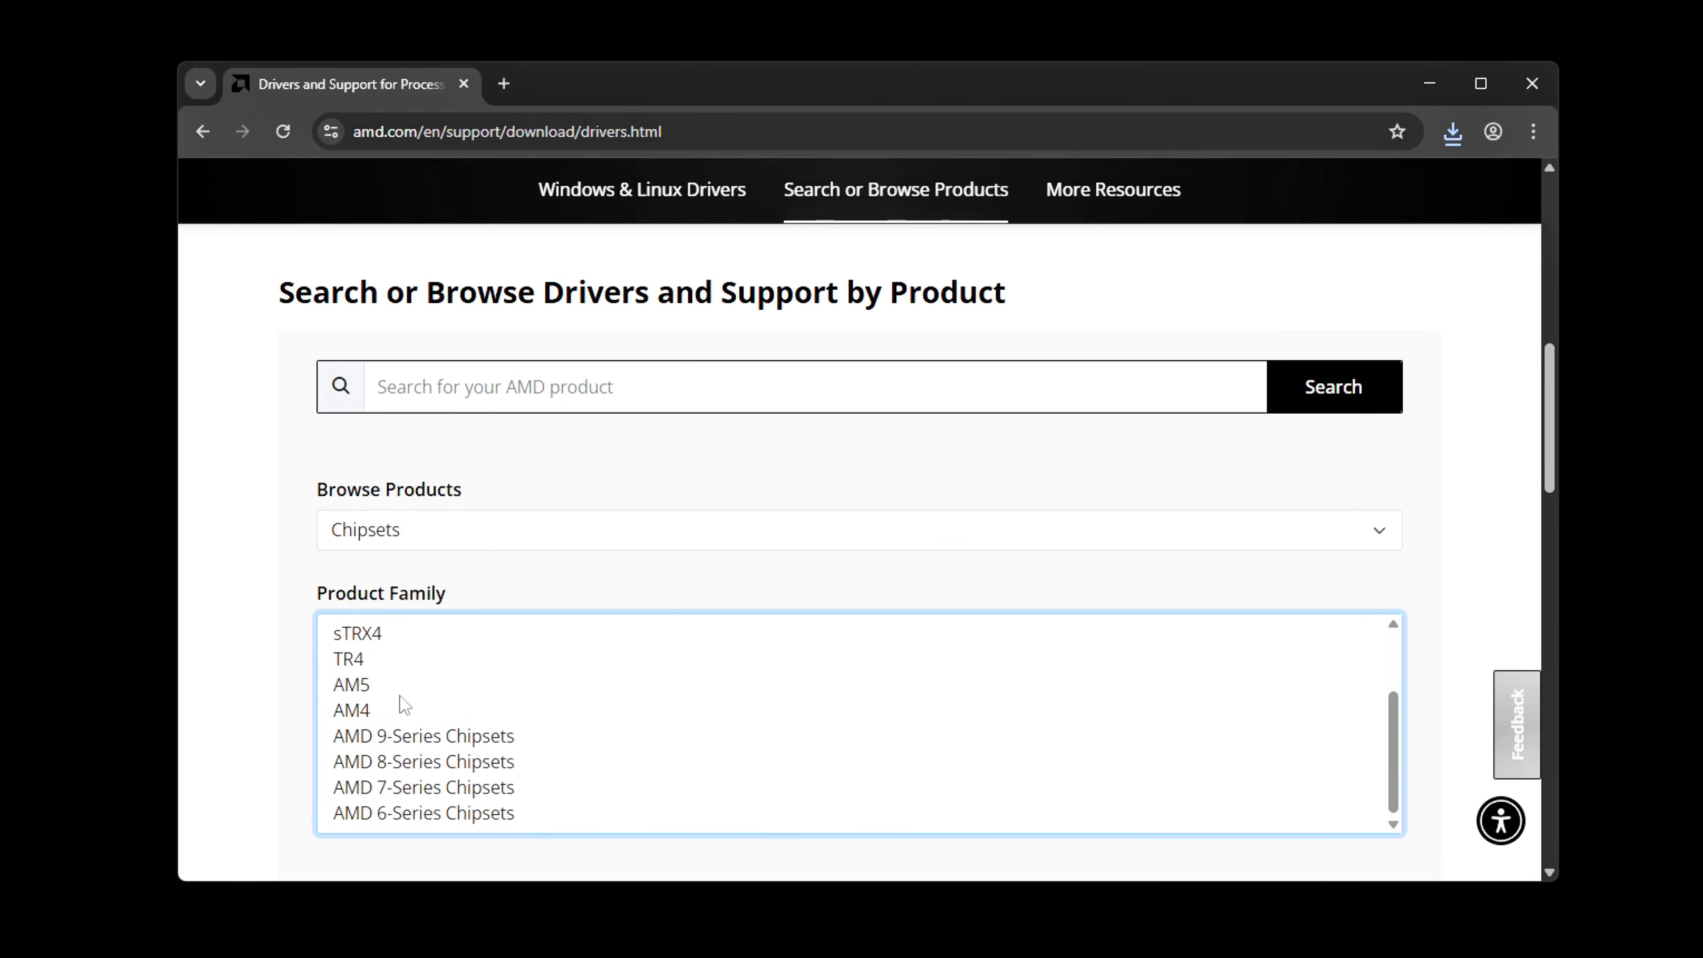
left_click(354, 684)
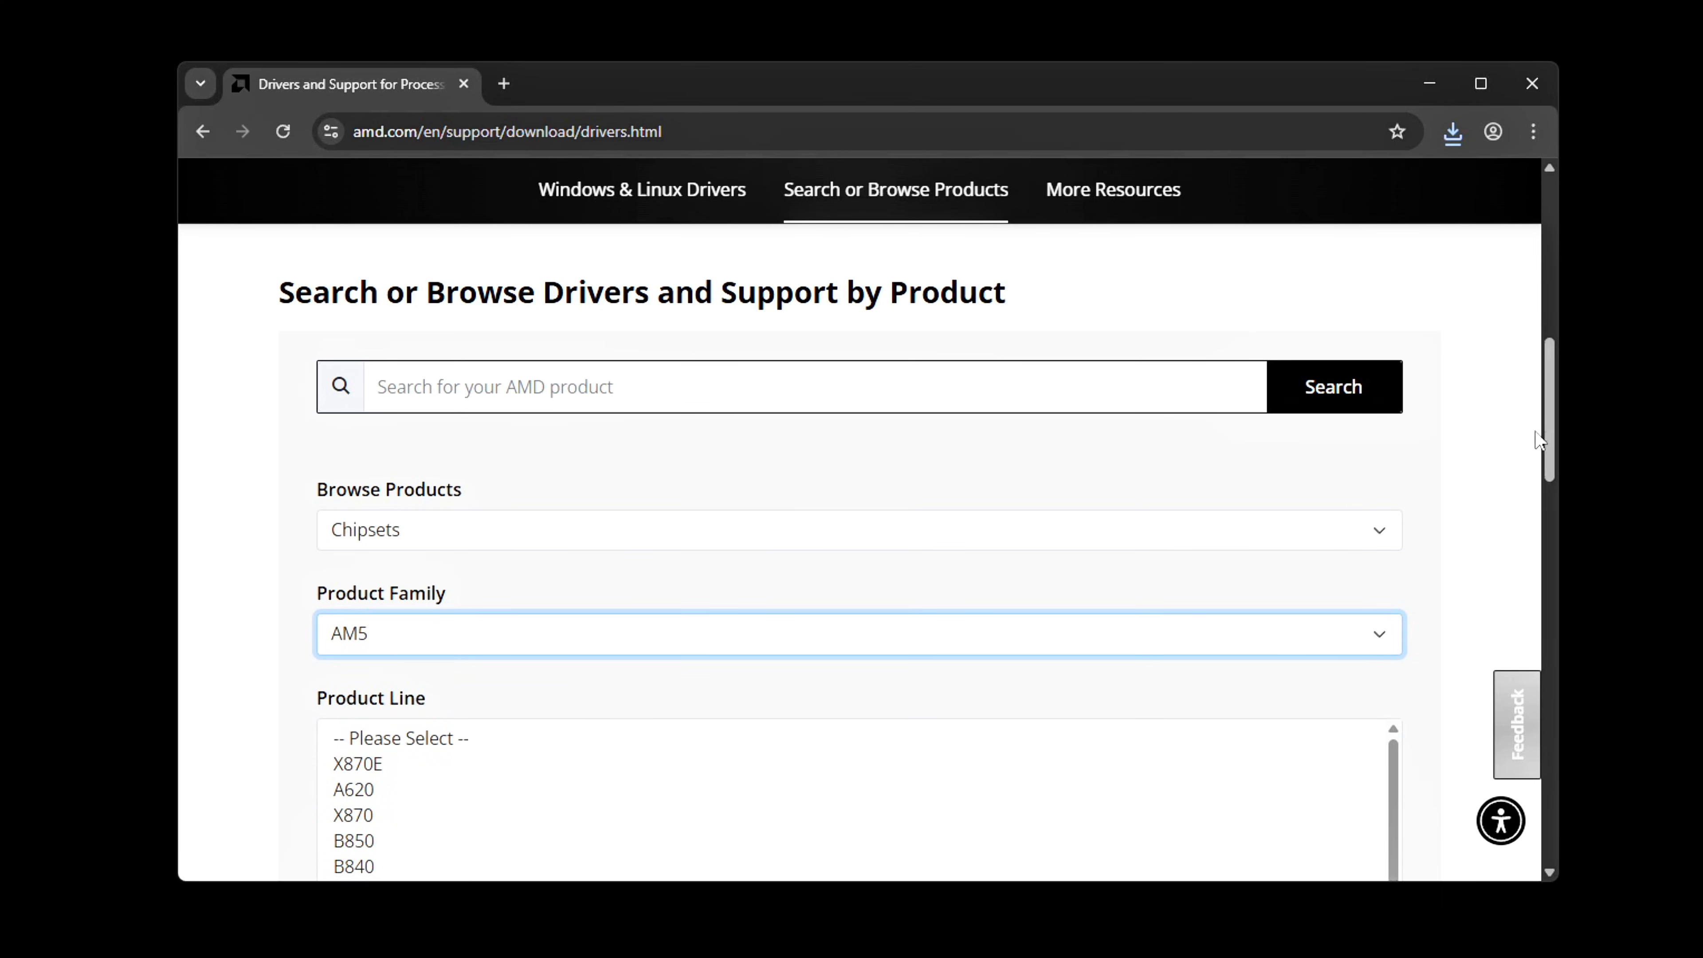
scroll(1538, 439, "down", 3)
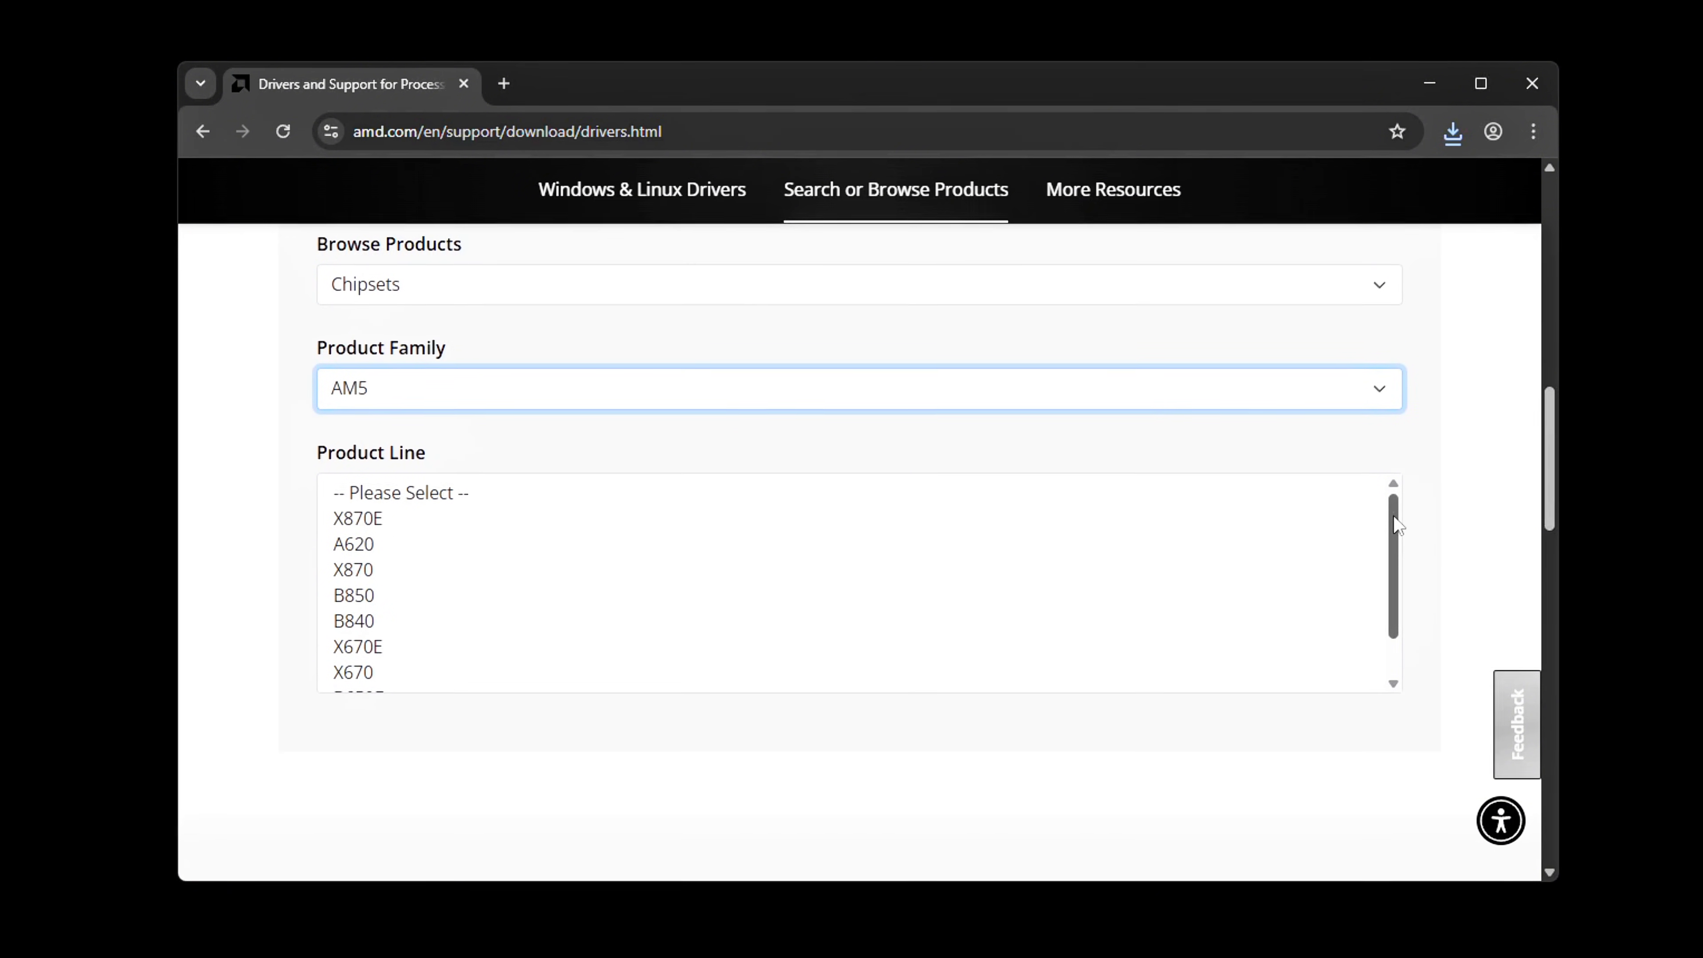
left_click_drag(1396, 525, 1417, 472)
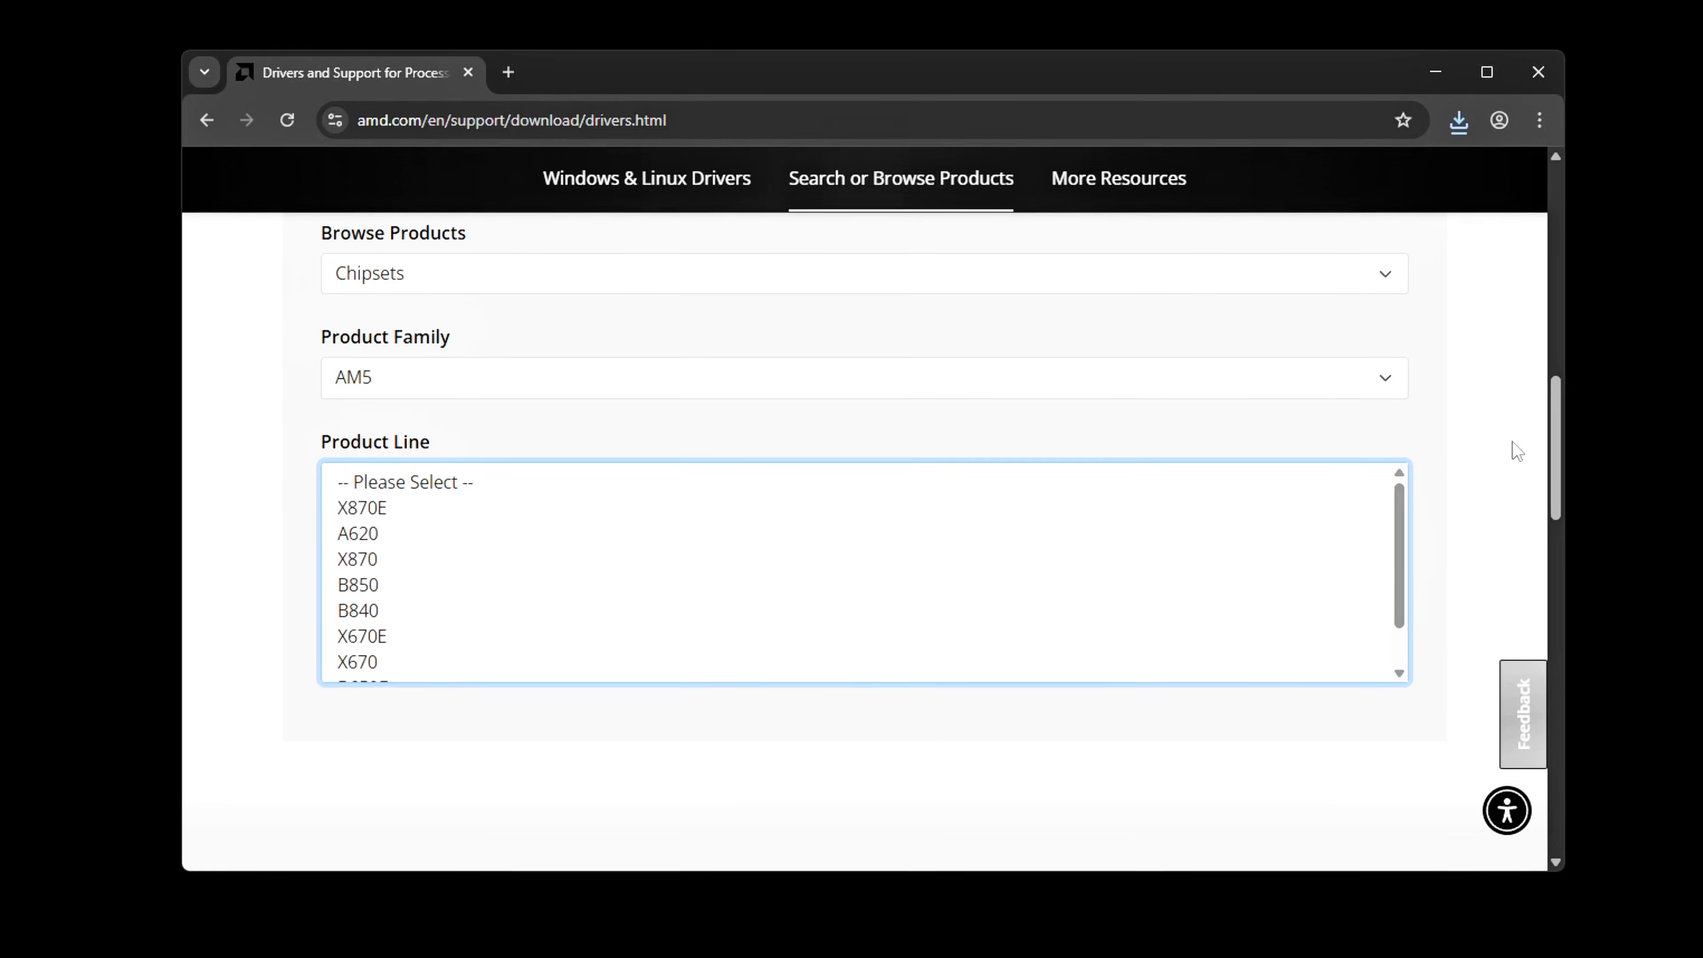
left_click_drag(1558, 437, 1556, 435)
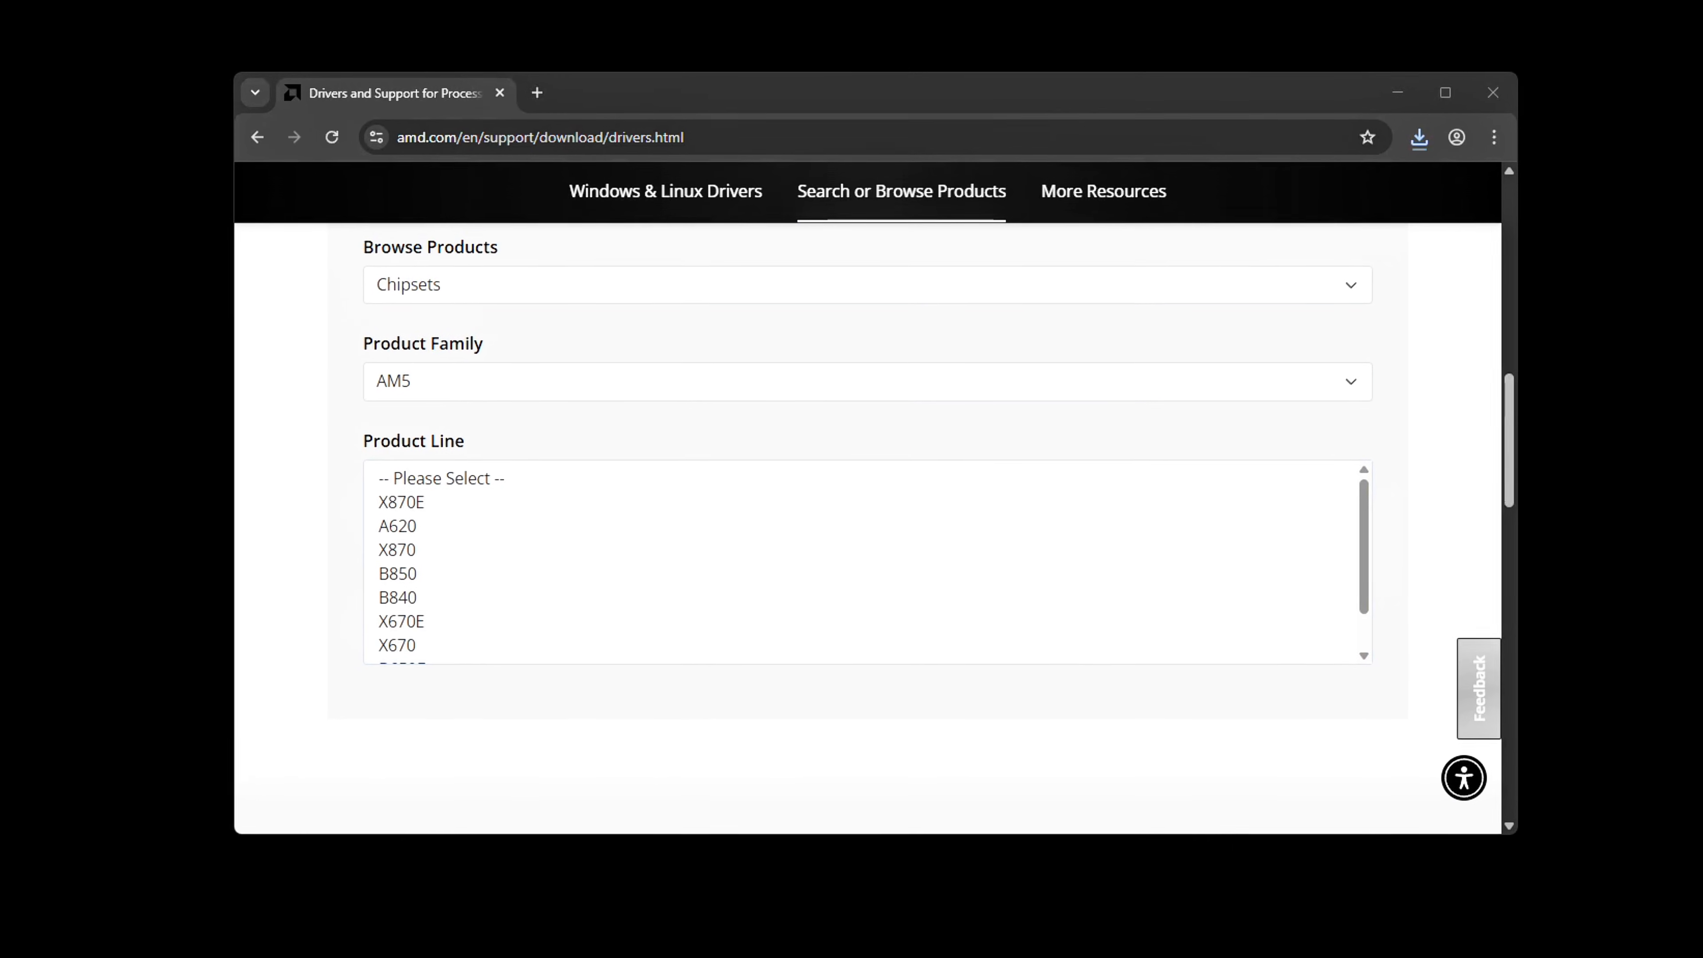
left_click_drag(1513, 432, 1516, 428)
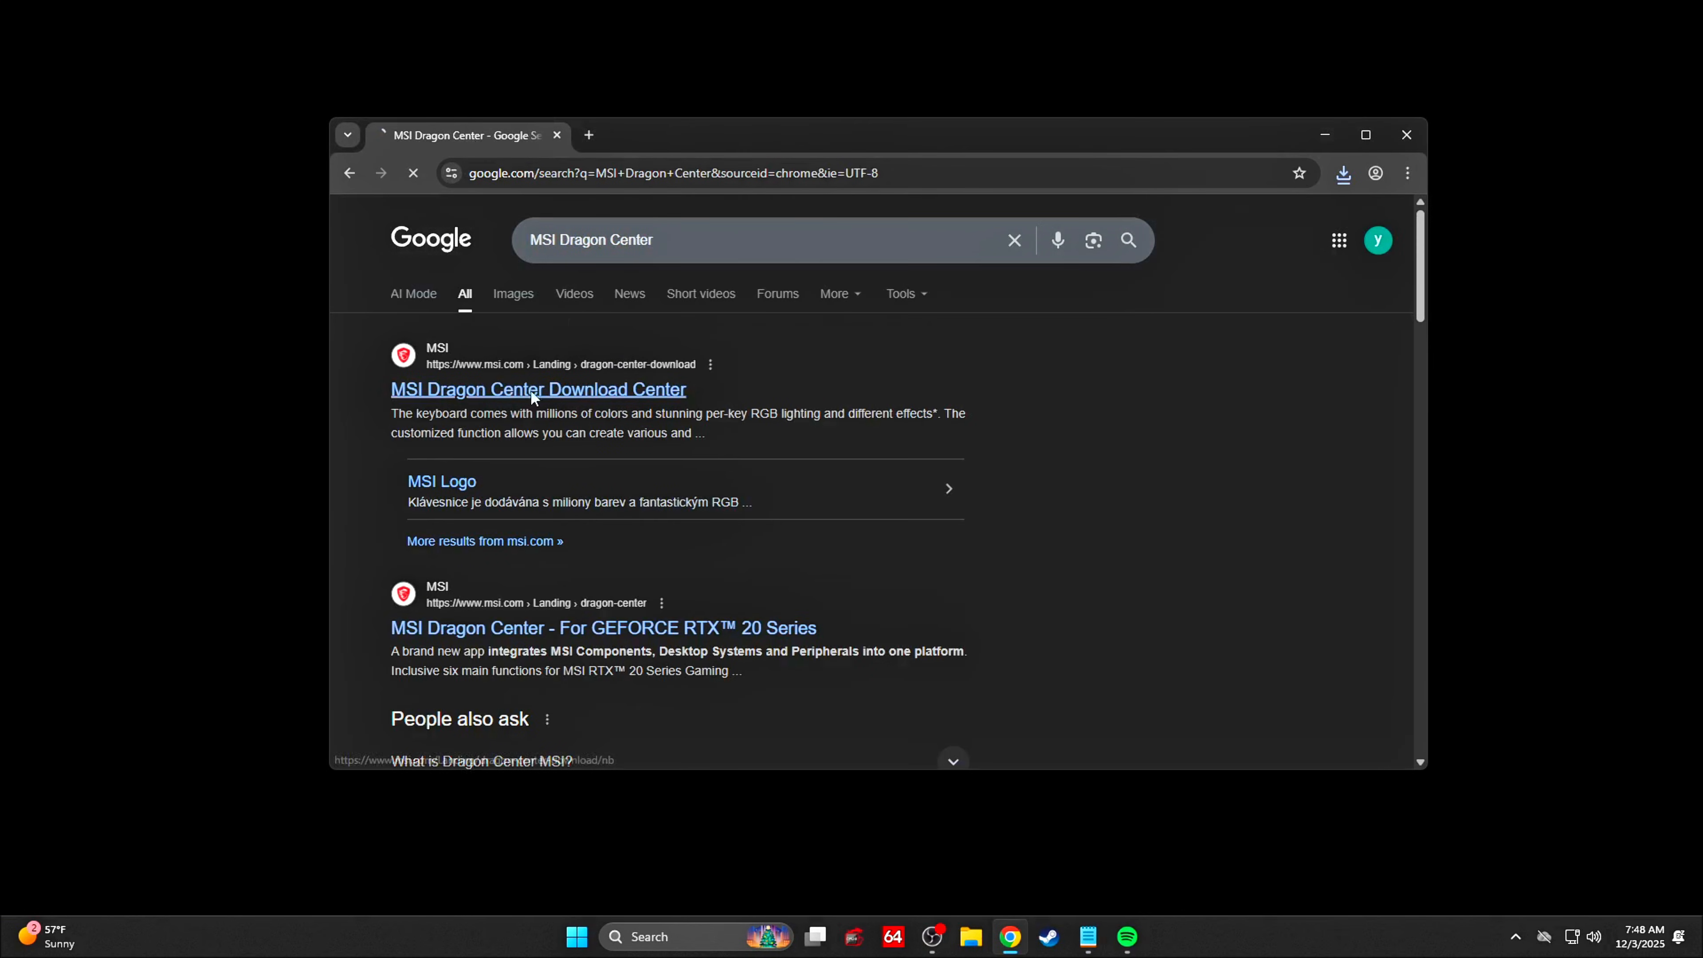
- Open the MSI Dragon Center Download Center page from the search results
left_click(531, 392)
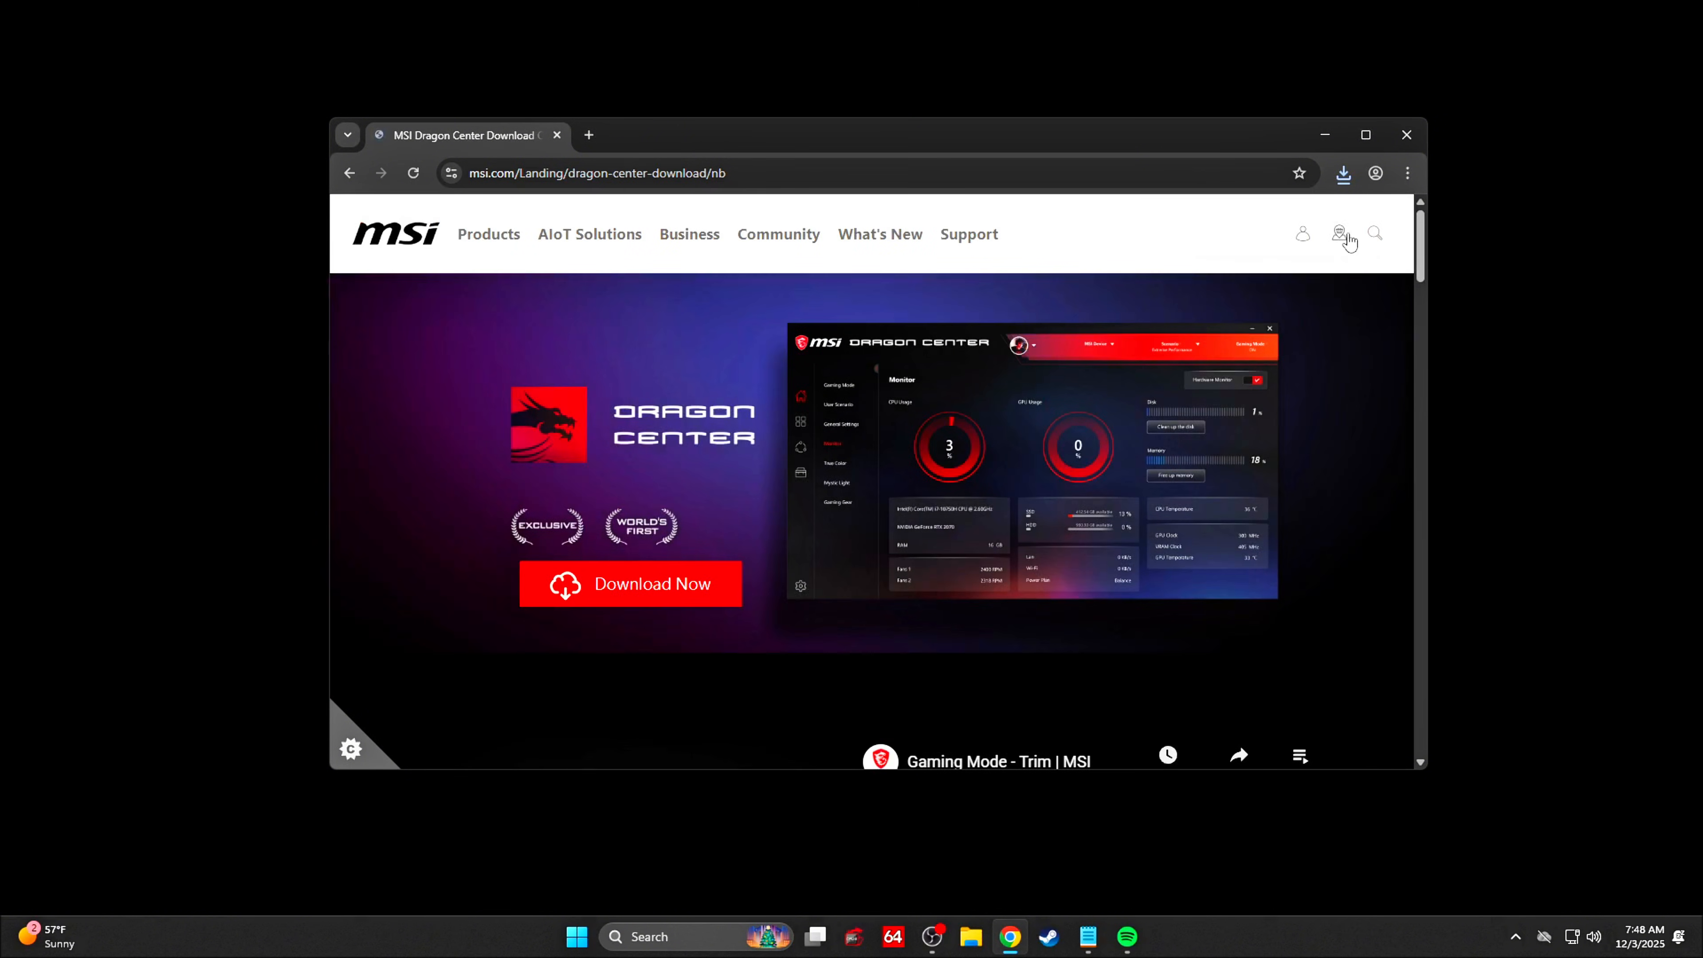
left_click_drag(1422, 247, 1533, 199)
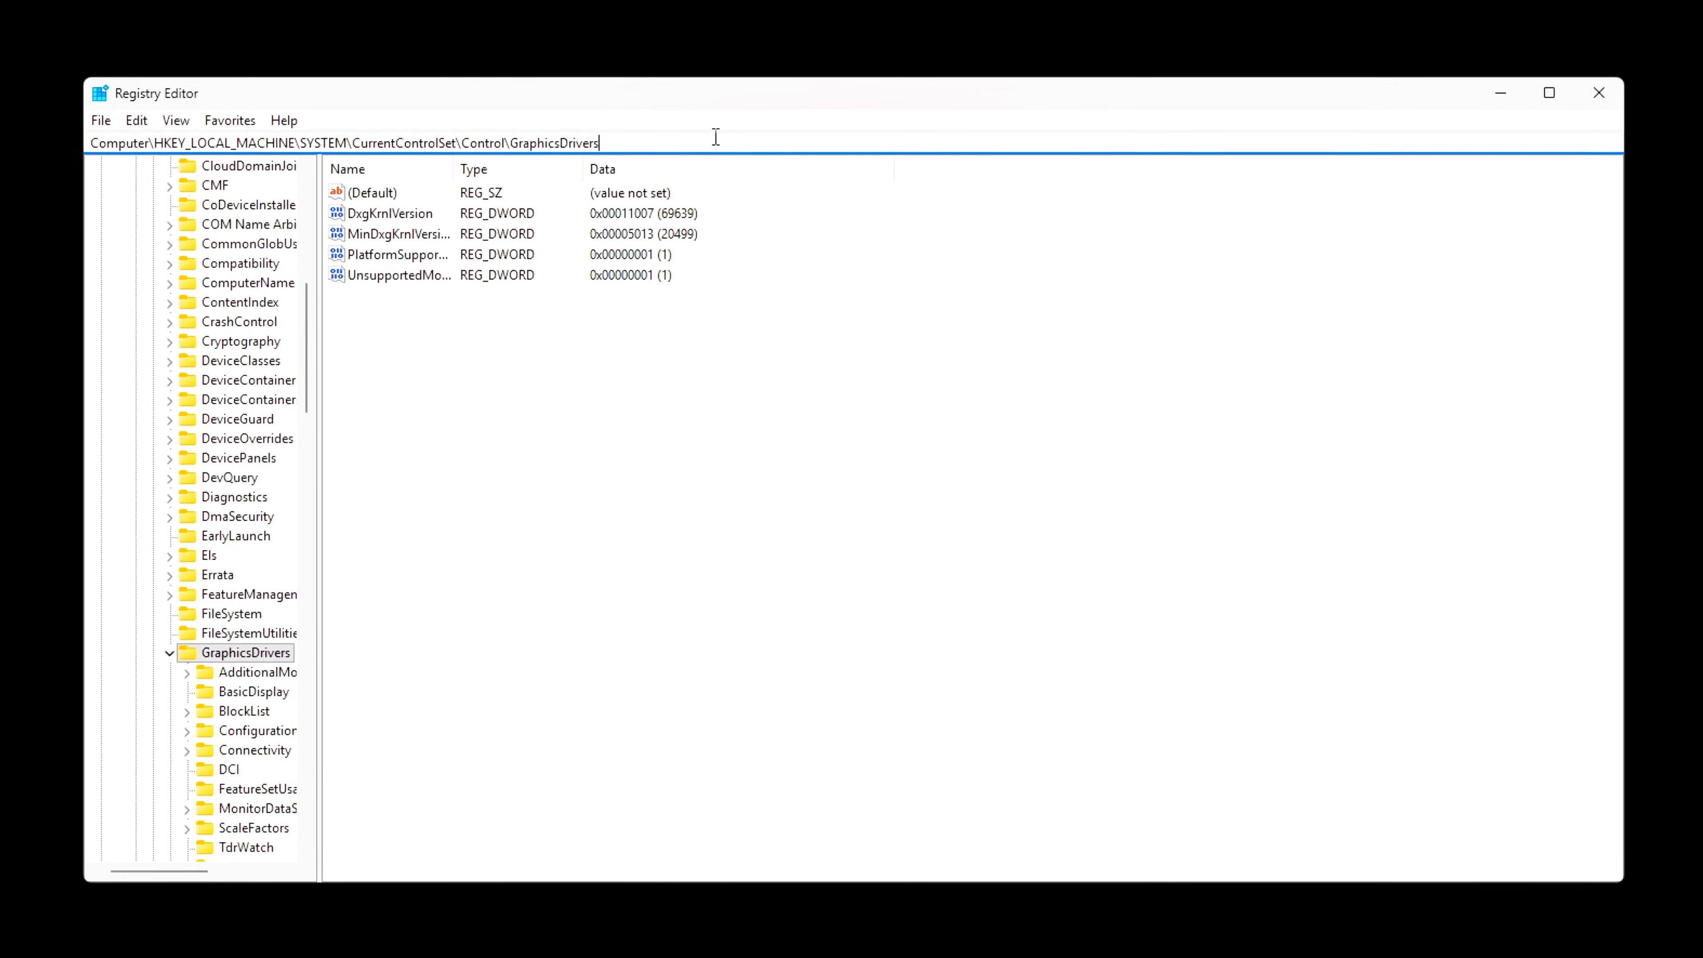
- Go to the registry key HKEY_LOCAL_MACHINE\SYSTEM\CurrentControlSet\Control\PriorityControl and widen the key tree
key("ctrl+a")
type("HKEY_LOCAL_MACHINE\\SYSTEM\\CurrentControlSet\\Control\\PriorityControl\\")
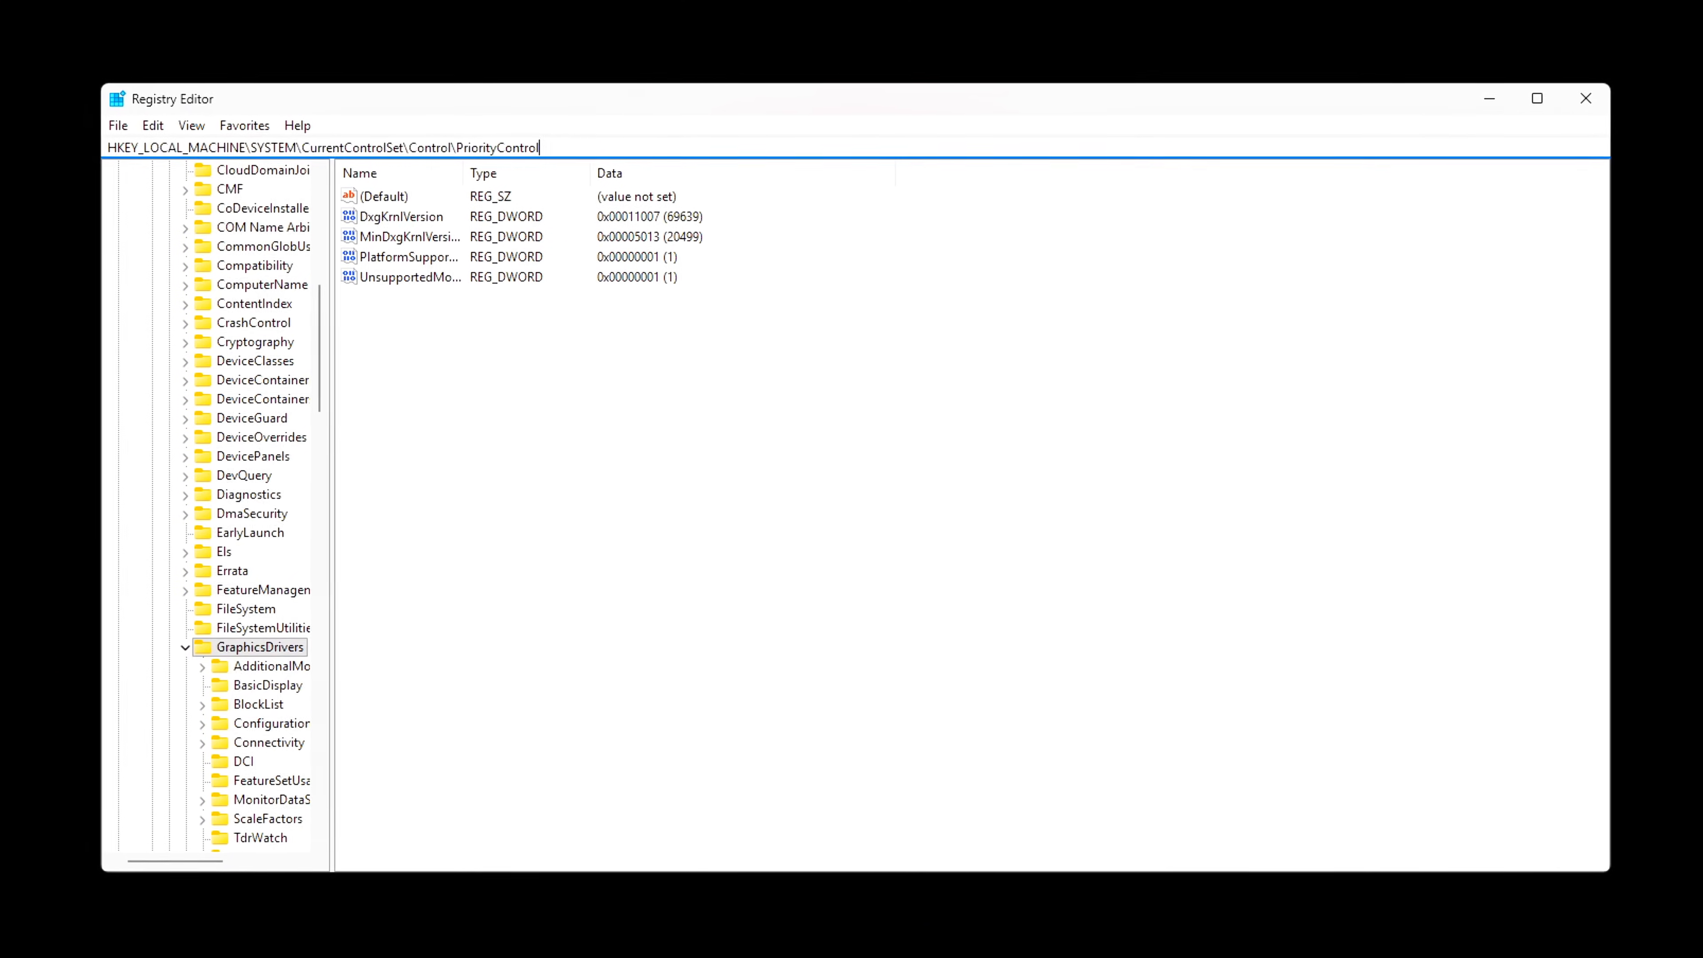
key("Return")
left_click_drag(373, 261, 779, 268)
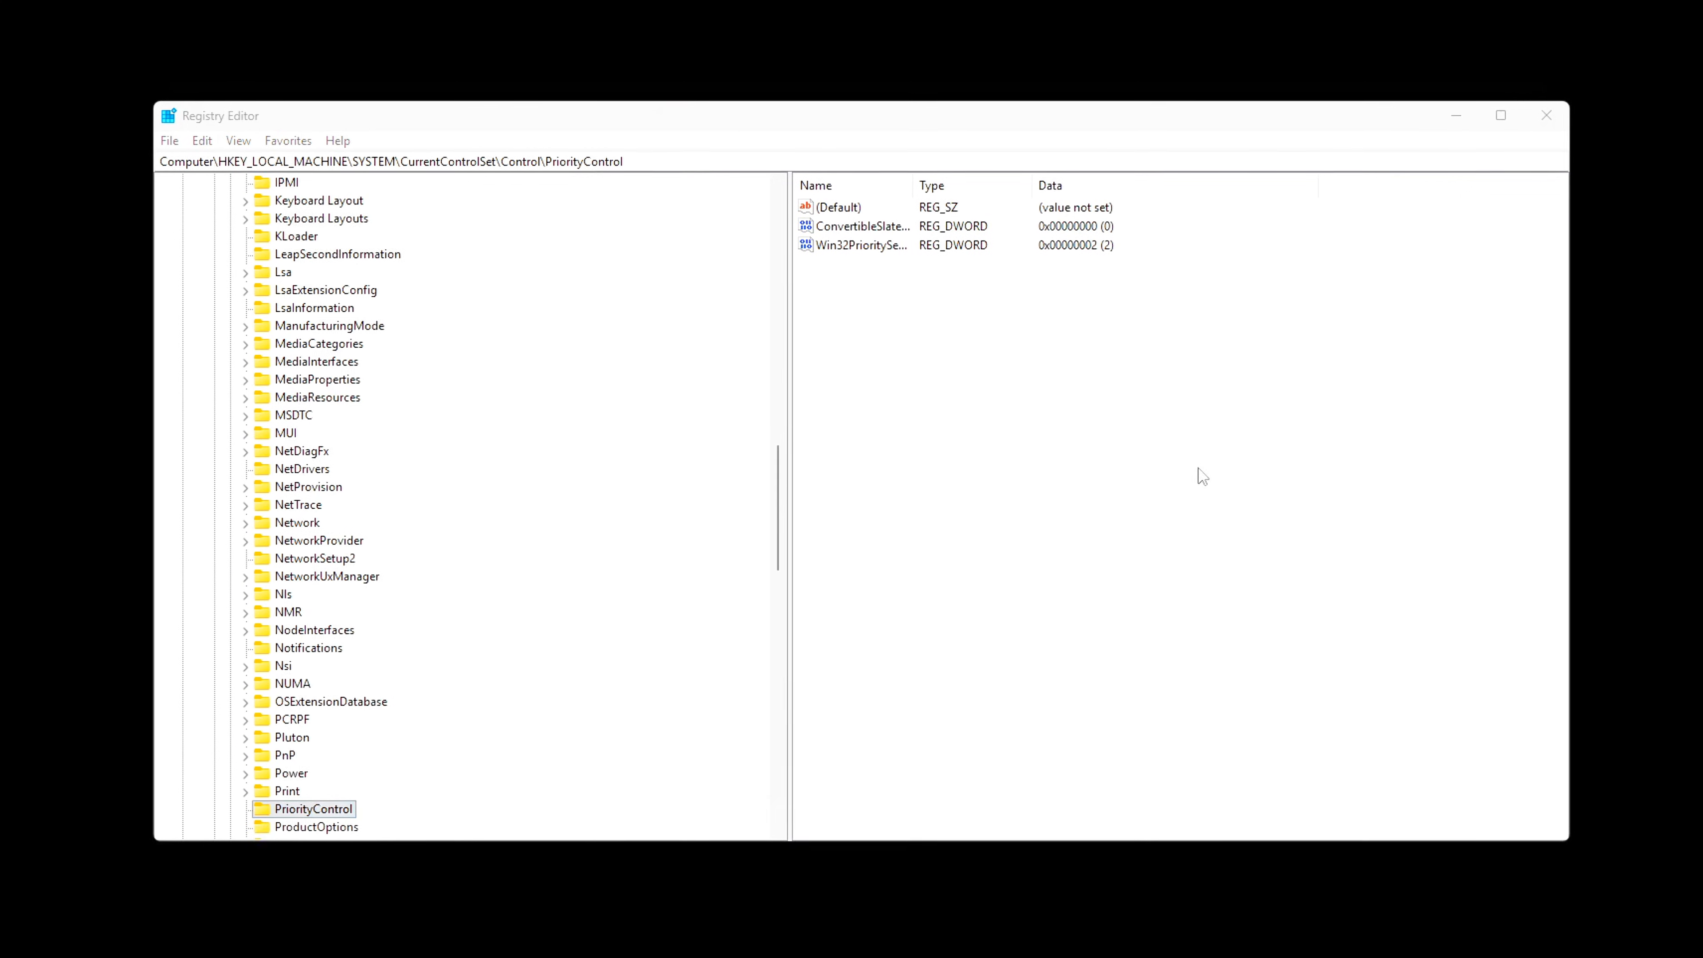
- Add a DWORD (32-bit) value named IRQ8Priority to the PriorityControl key and set its data to 1
right_click(1067, 447)
mouse_move(1116, 460)
left_click(1269, 530)
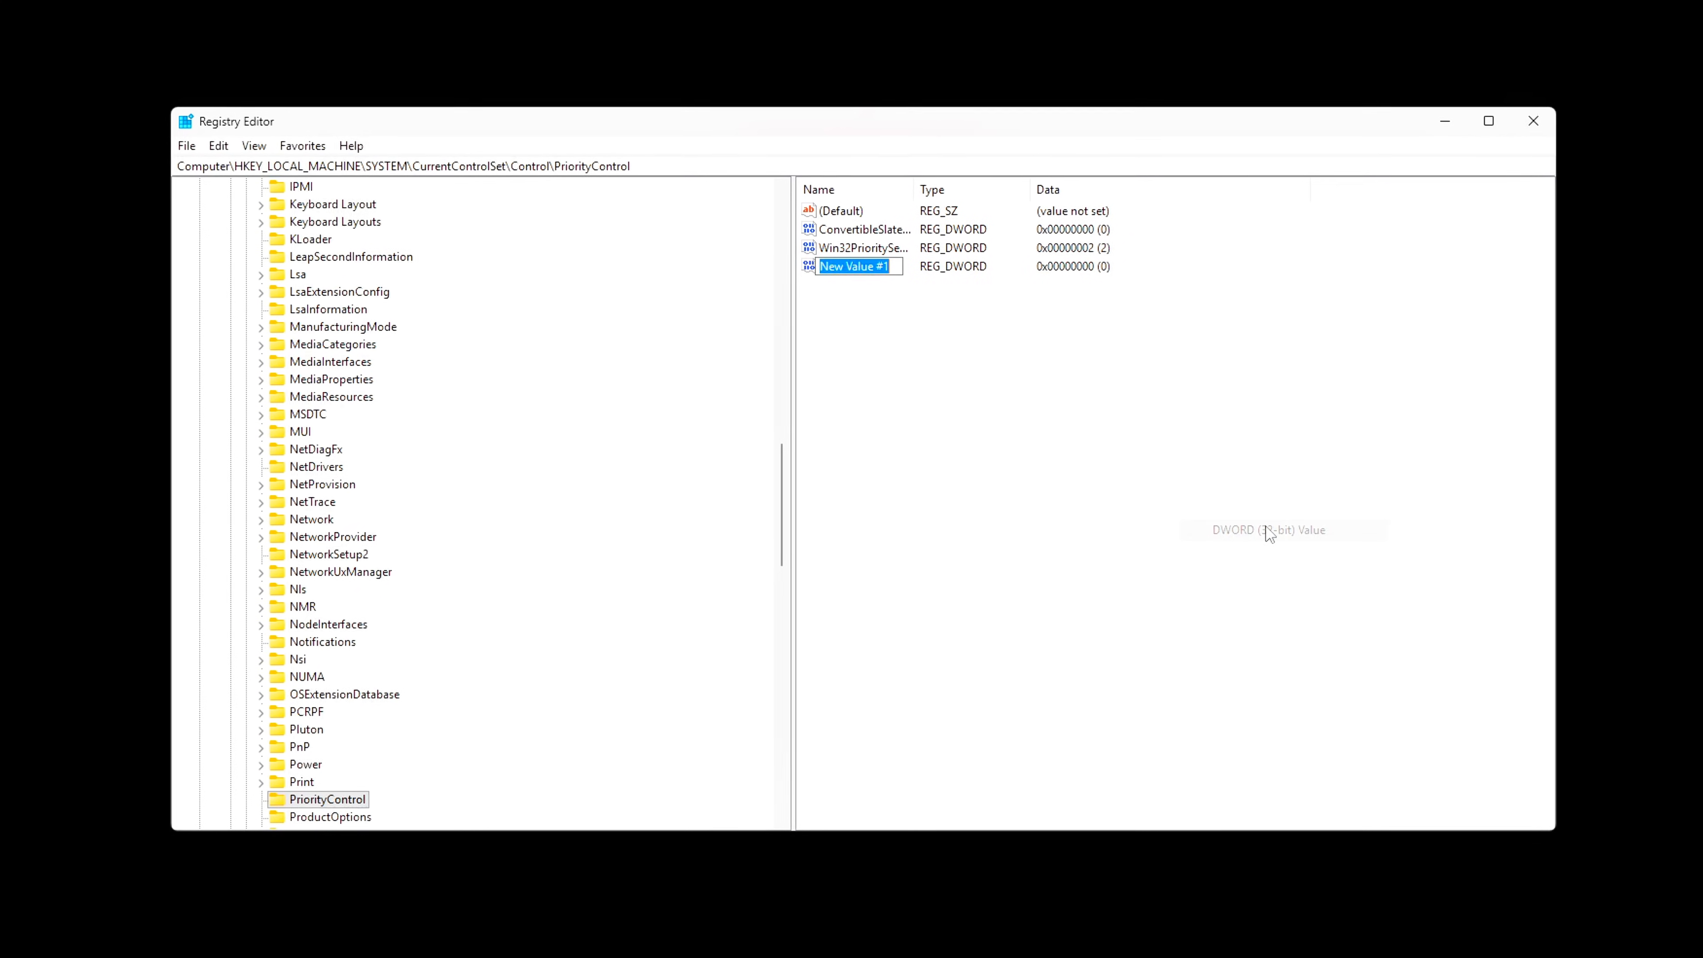
type("IRQ8Priority")
key("Return")
key("Return")
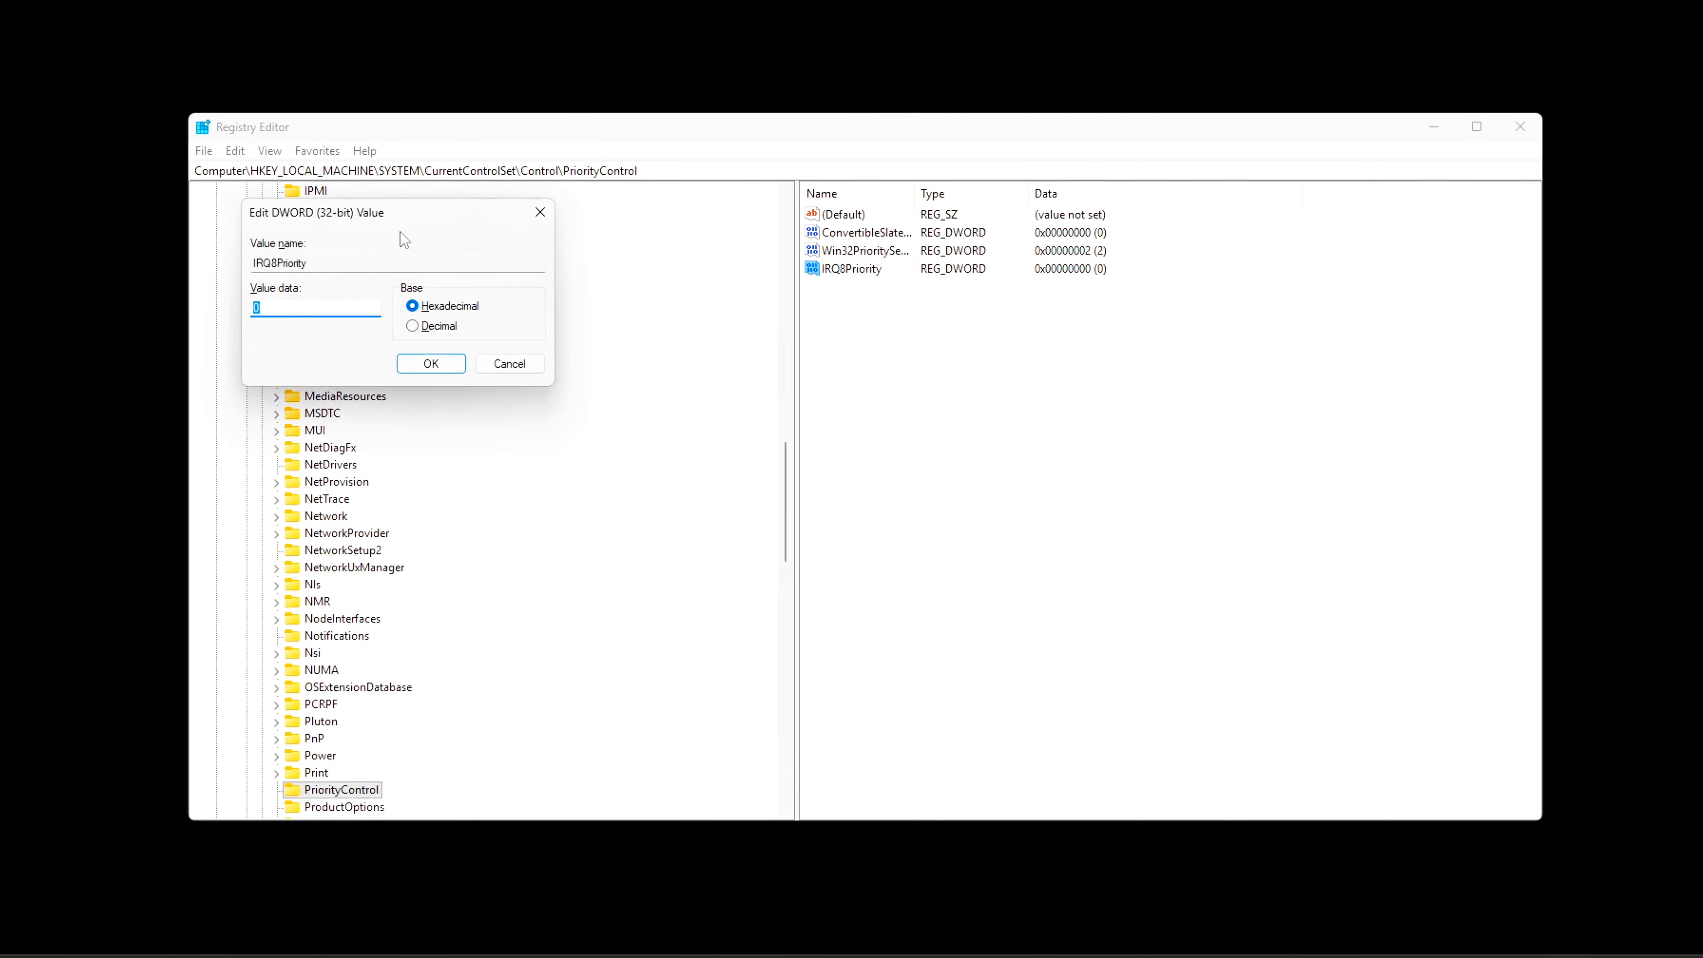
left_click_drag(402, 215, 1060, 385)
type("1")
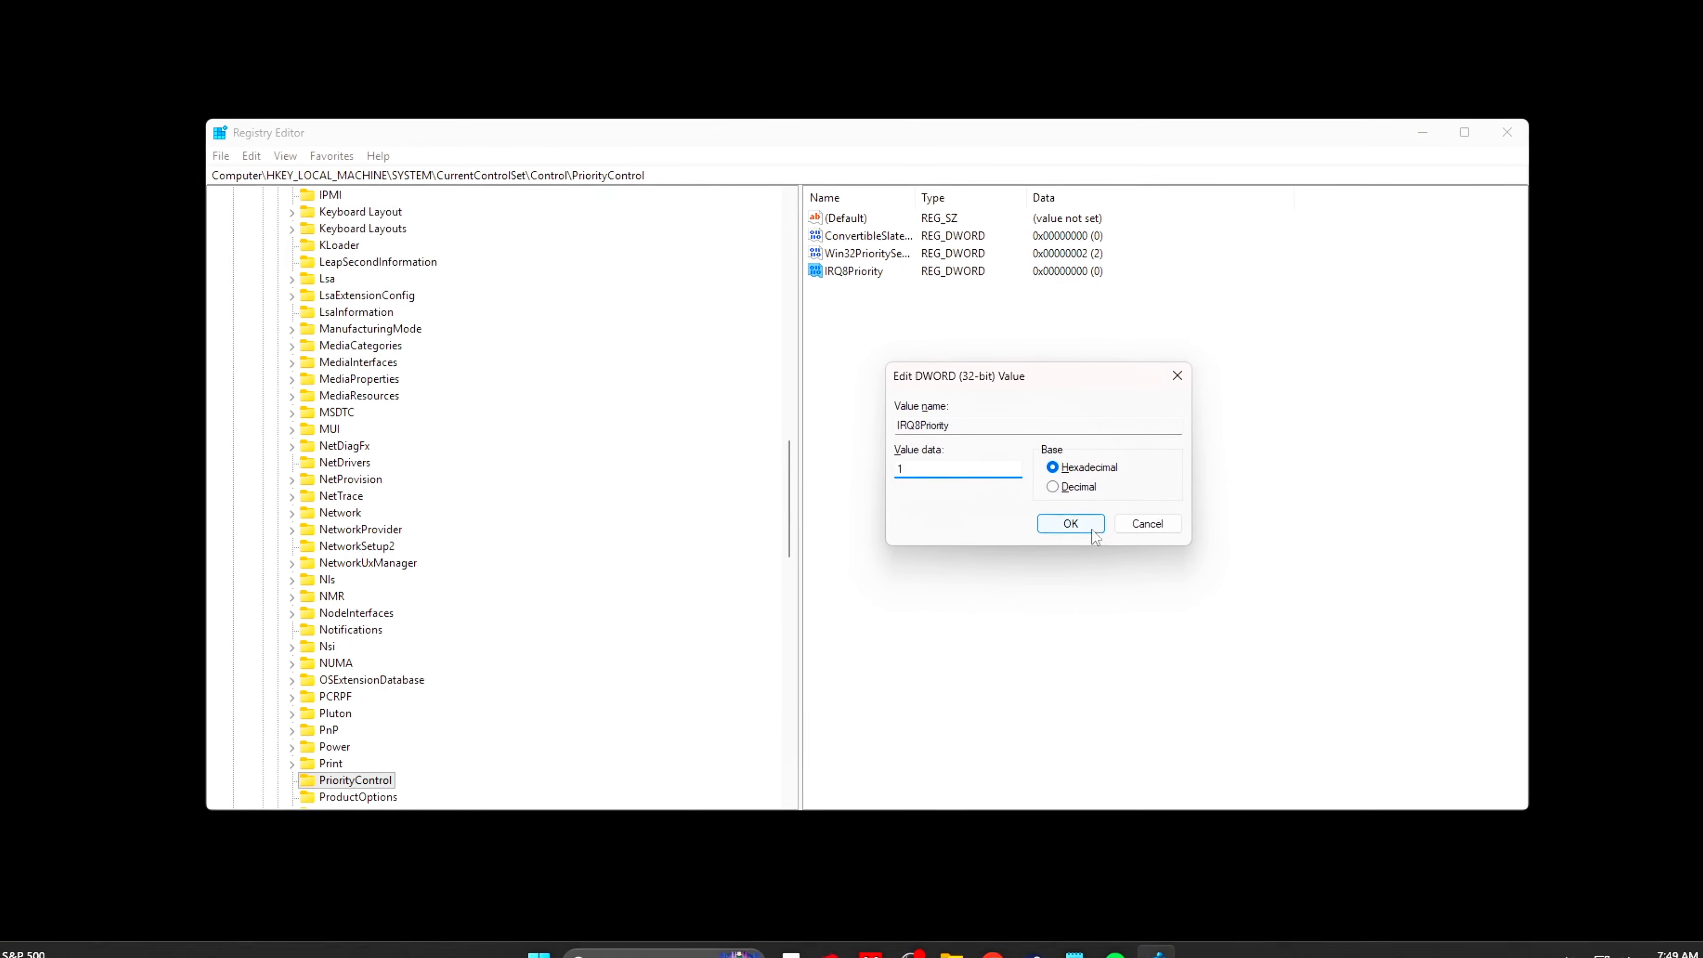
left_click(1070, 524)
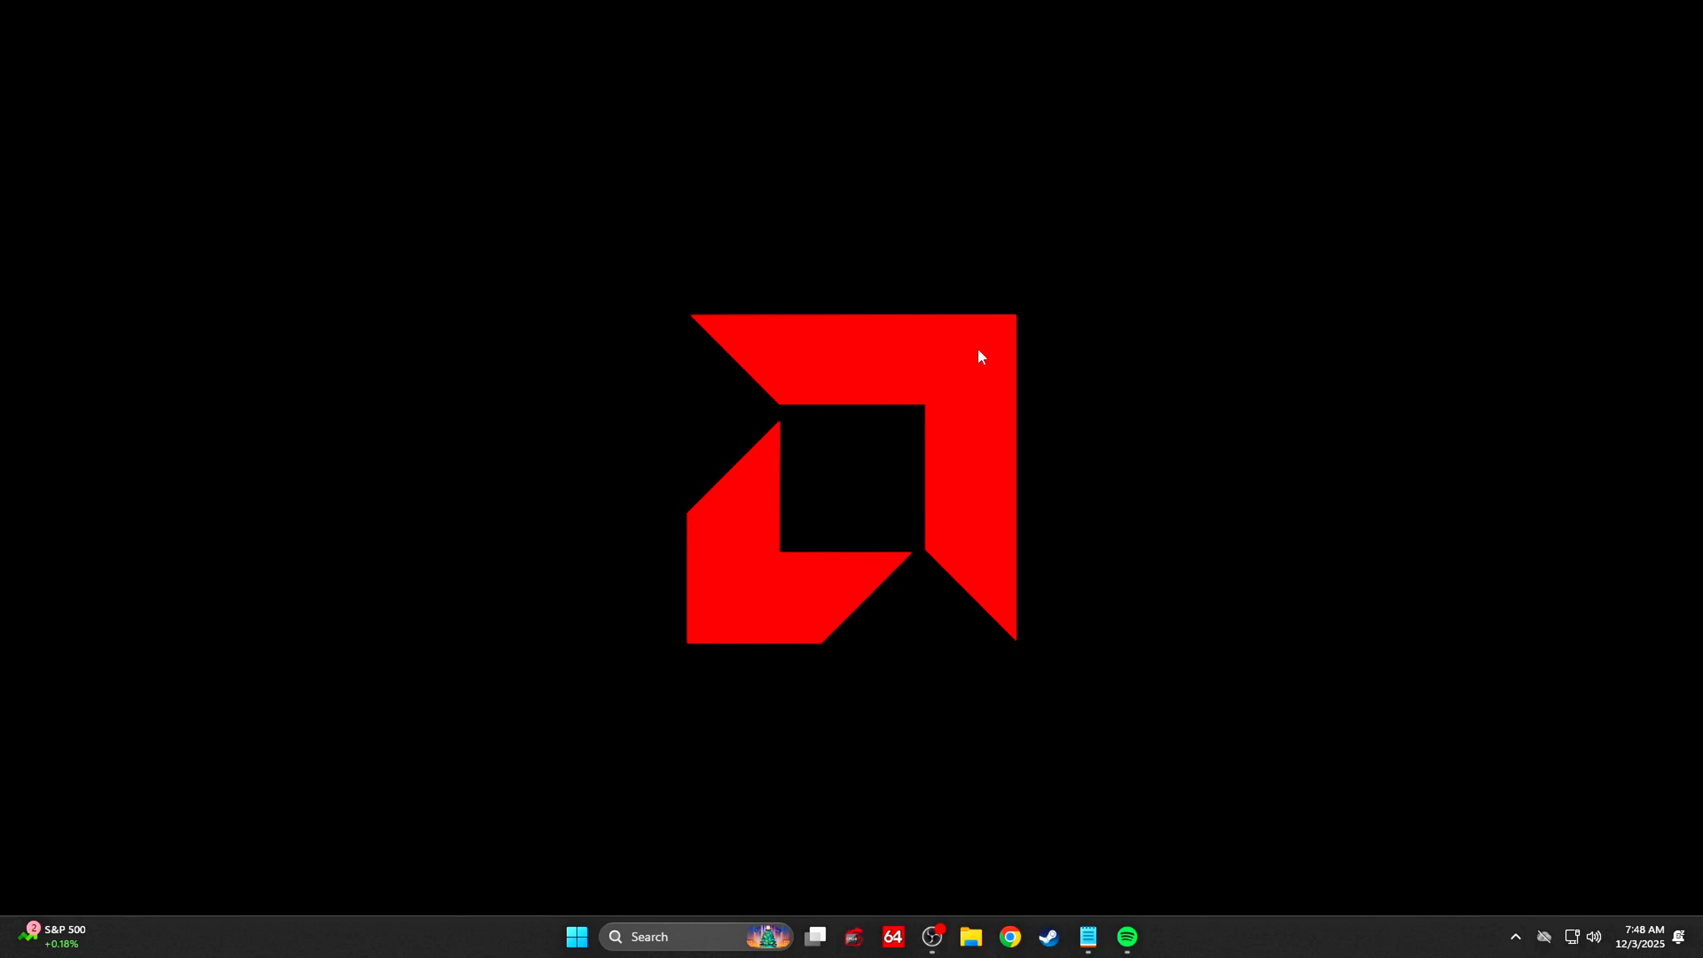
- Launch Registry Editor by running the regedit command
key("super+r")
left_click_drag(172, 748, 825, 379)
type("regedit")
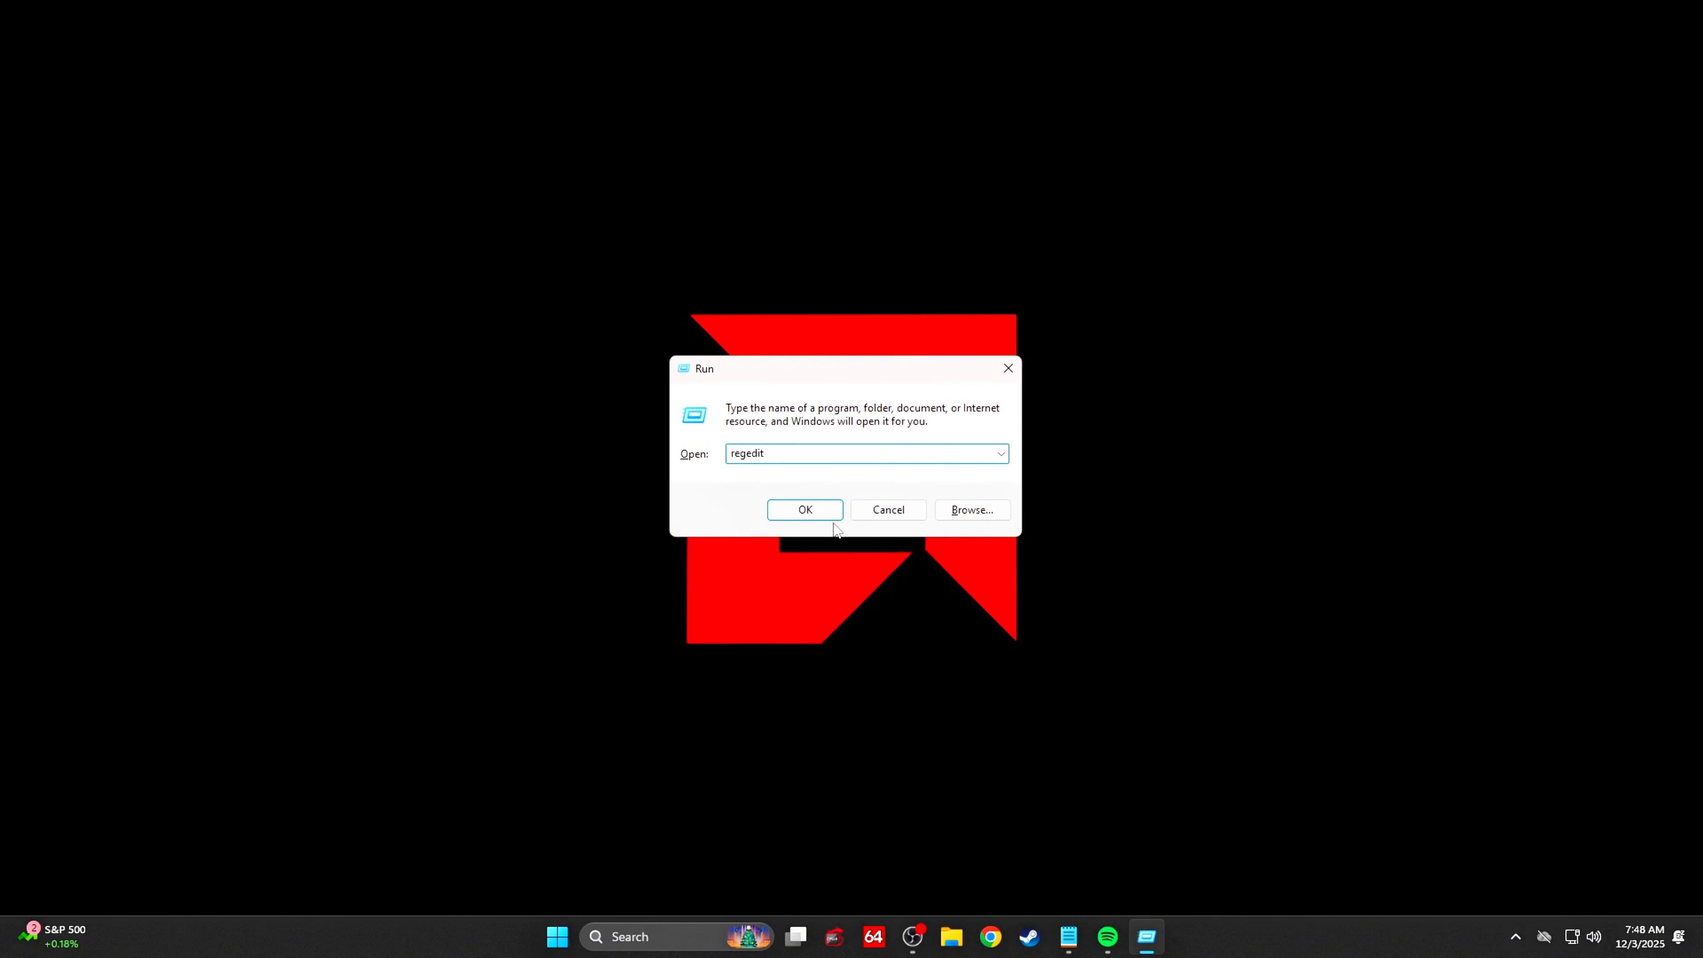
left_click(830, 515)
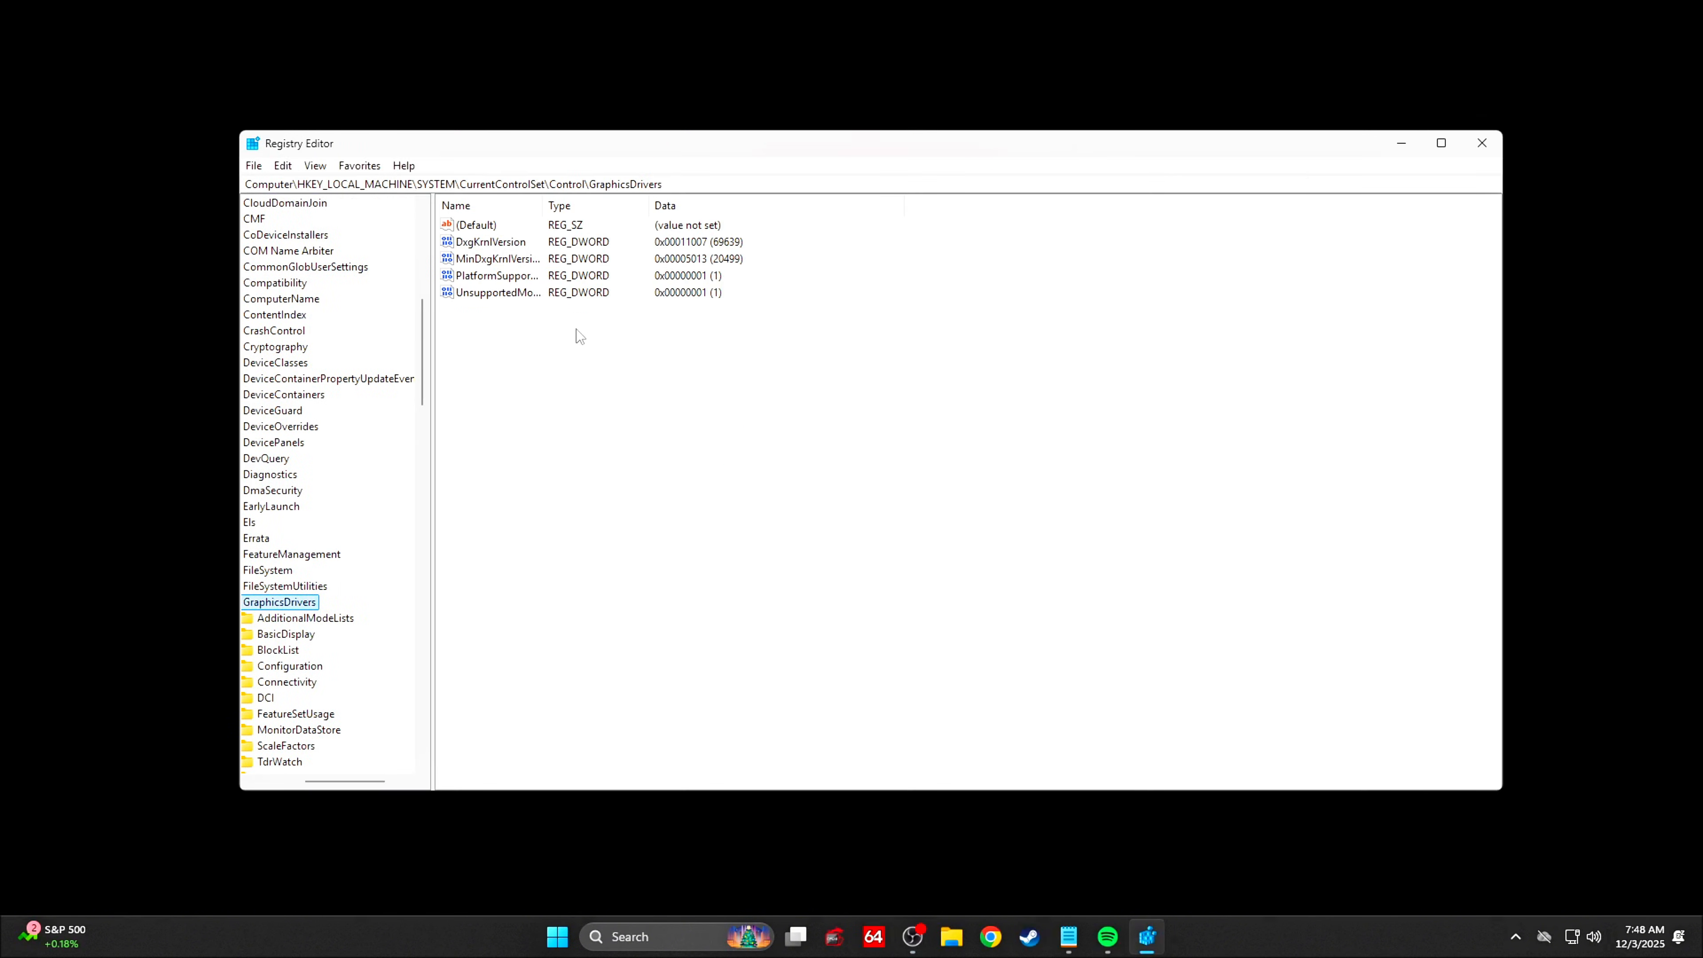
- Go to the registry key HKEY_LOCAL_MACHINE\SYSTEM\CurrentControlSet\Control\PriorityControl and widen the key tree
left_click_drag(349, 785, 307, 788)
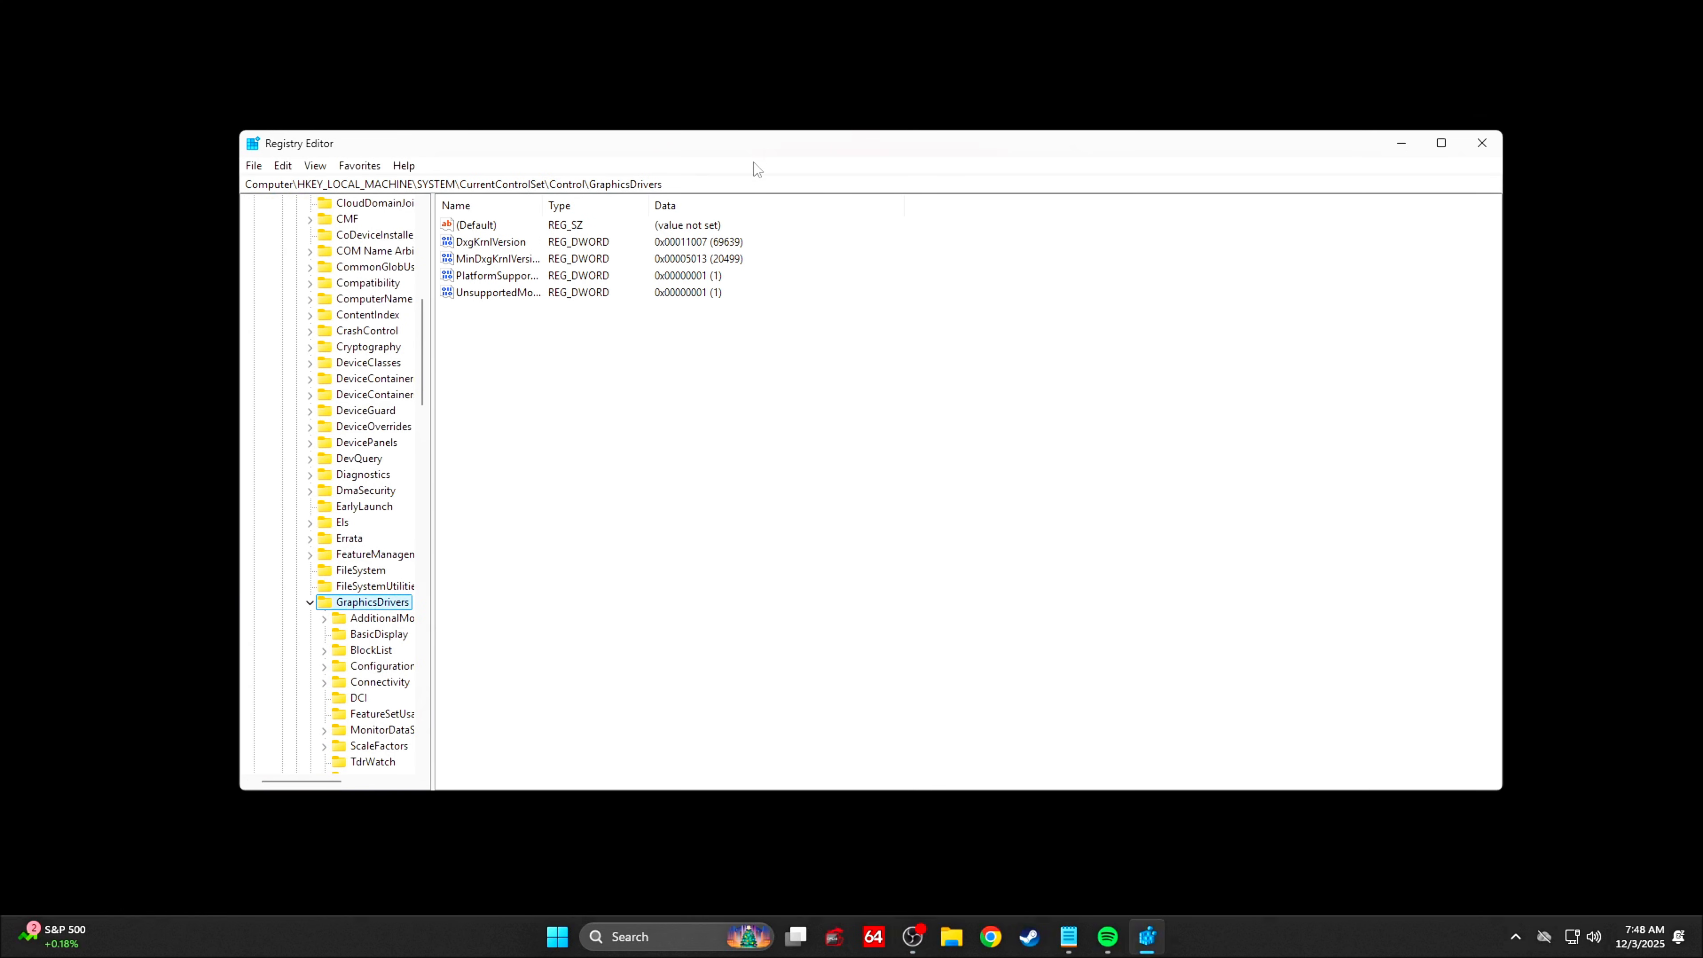
left_click(758, 180)
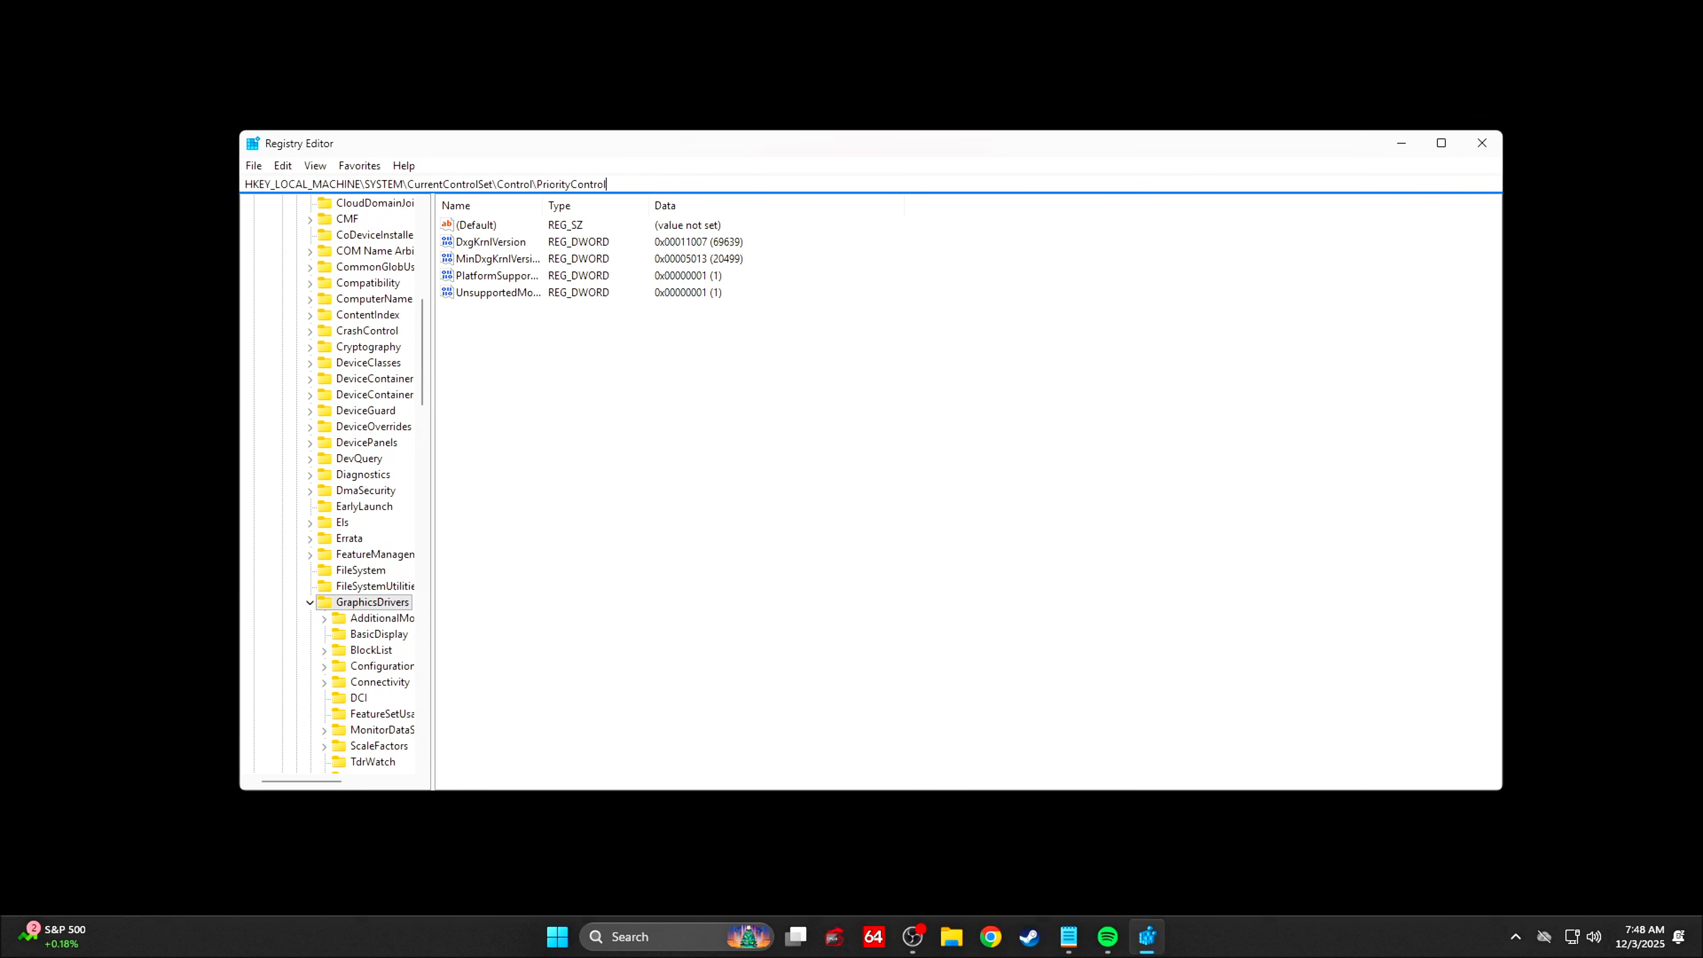
key("Return")
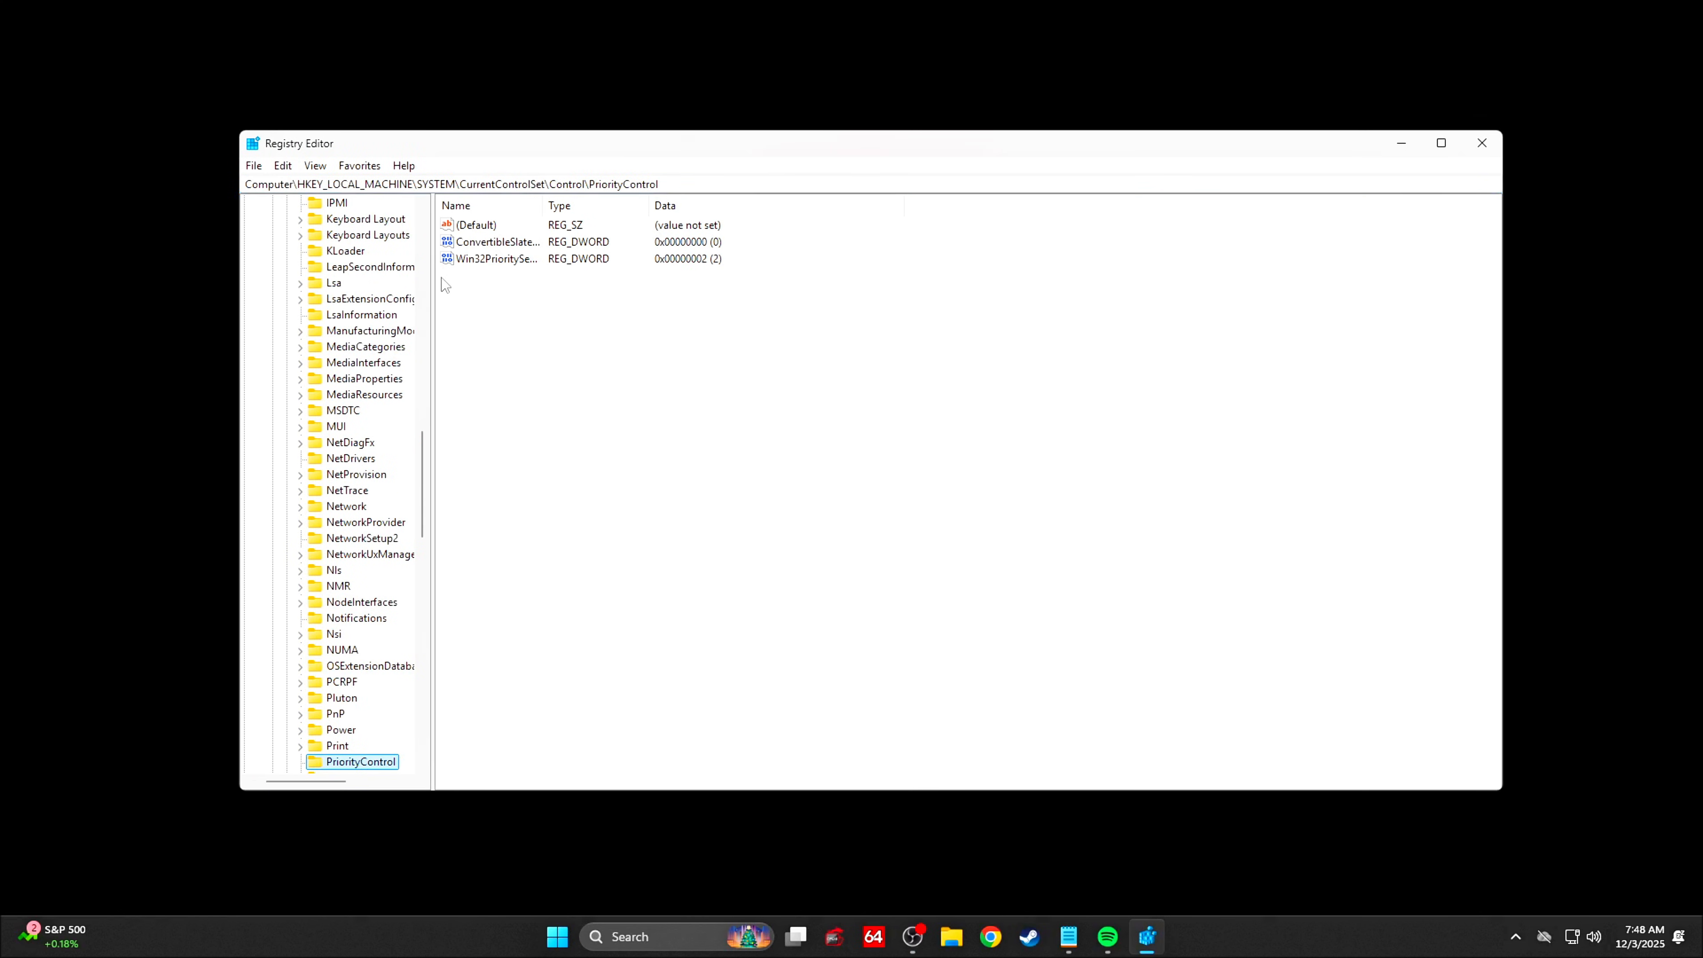
left_click_drag(434, 276, 805, 285)
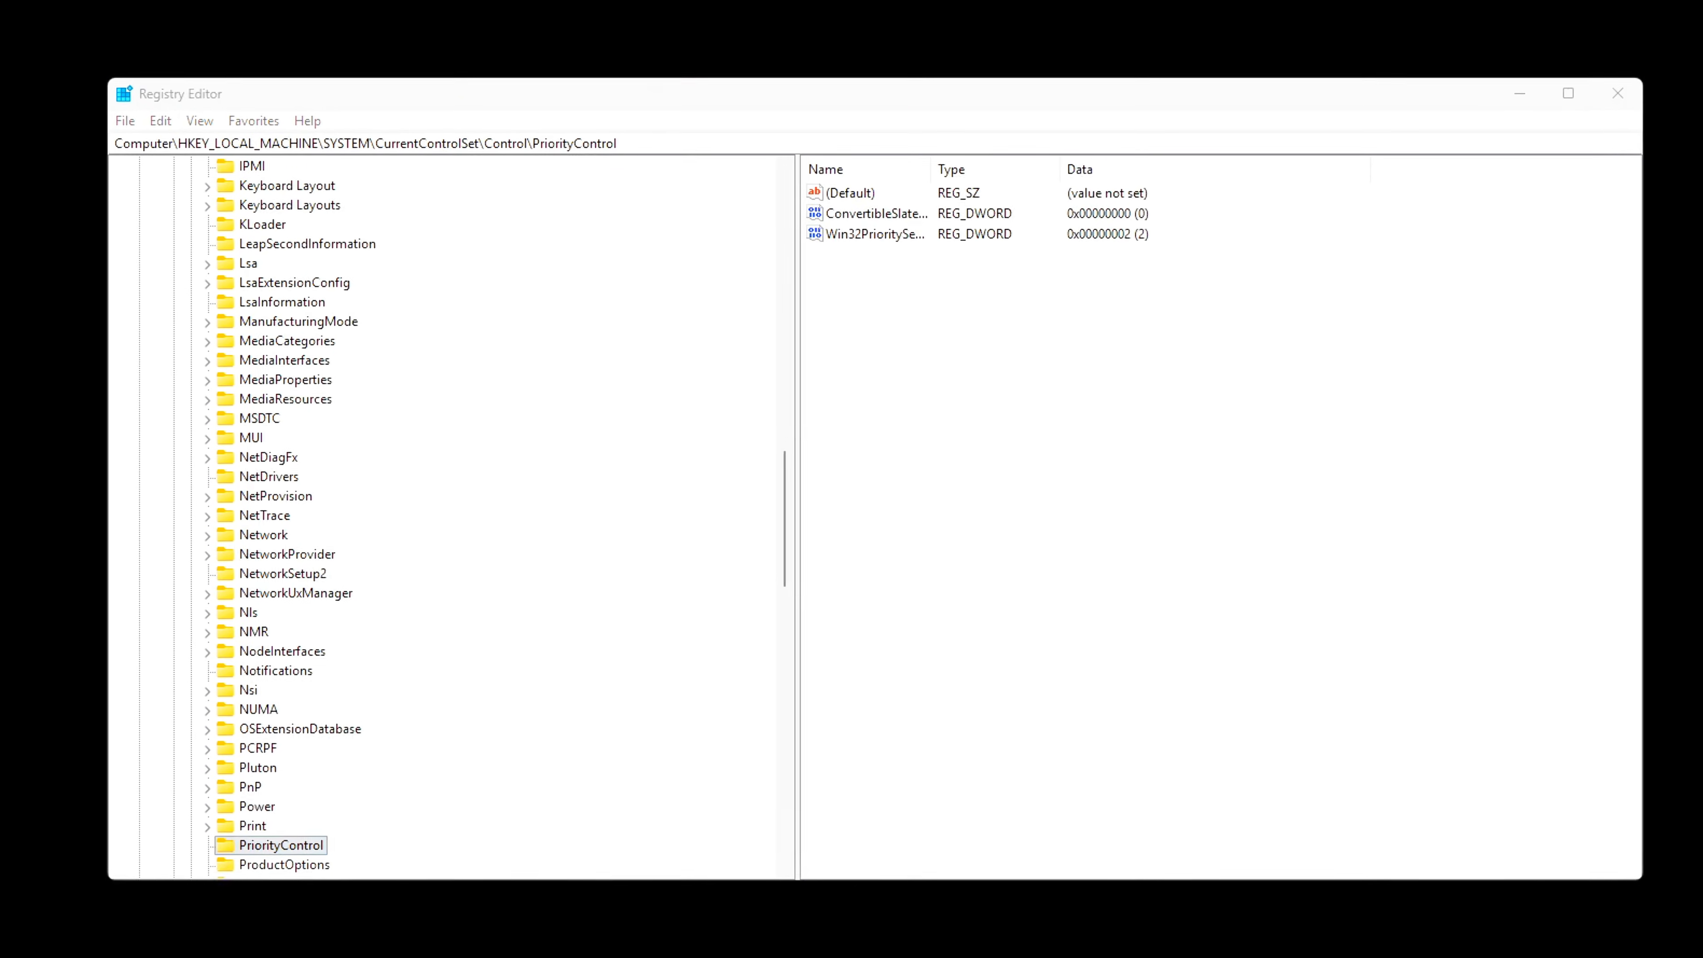
- Create the DWORD (32-bit) value IRQ8Priority under PriorityControl with value data 1
left_click(1167, 473)
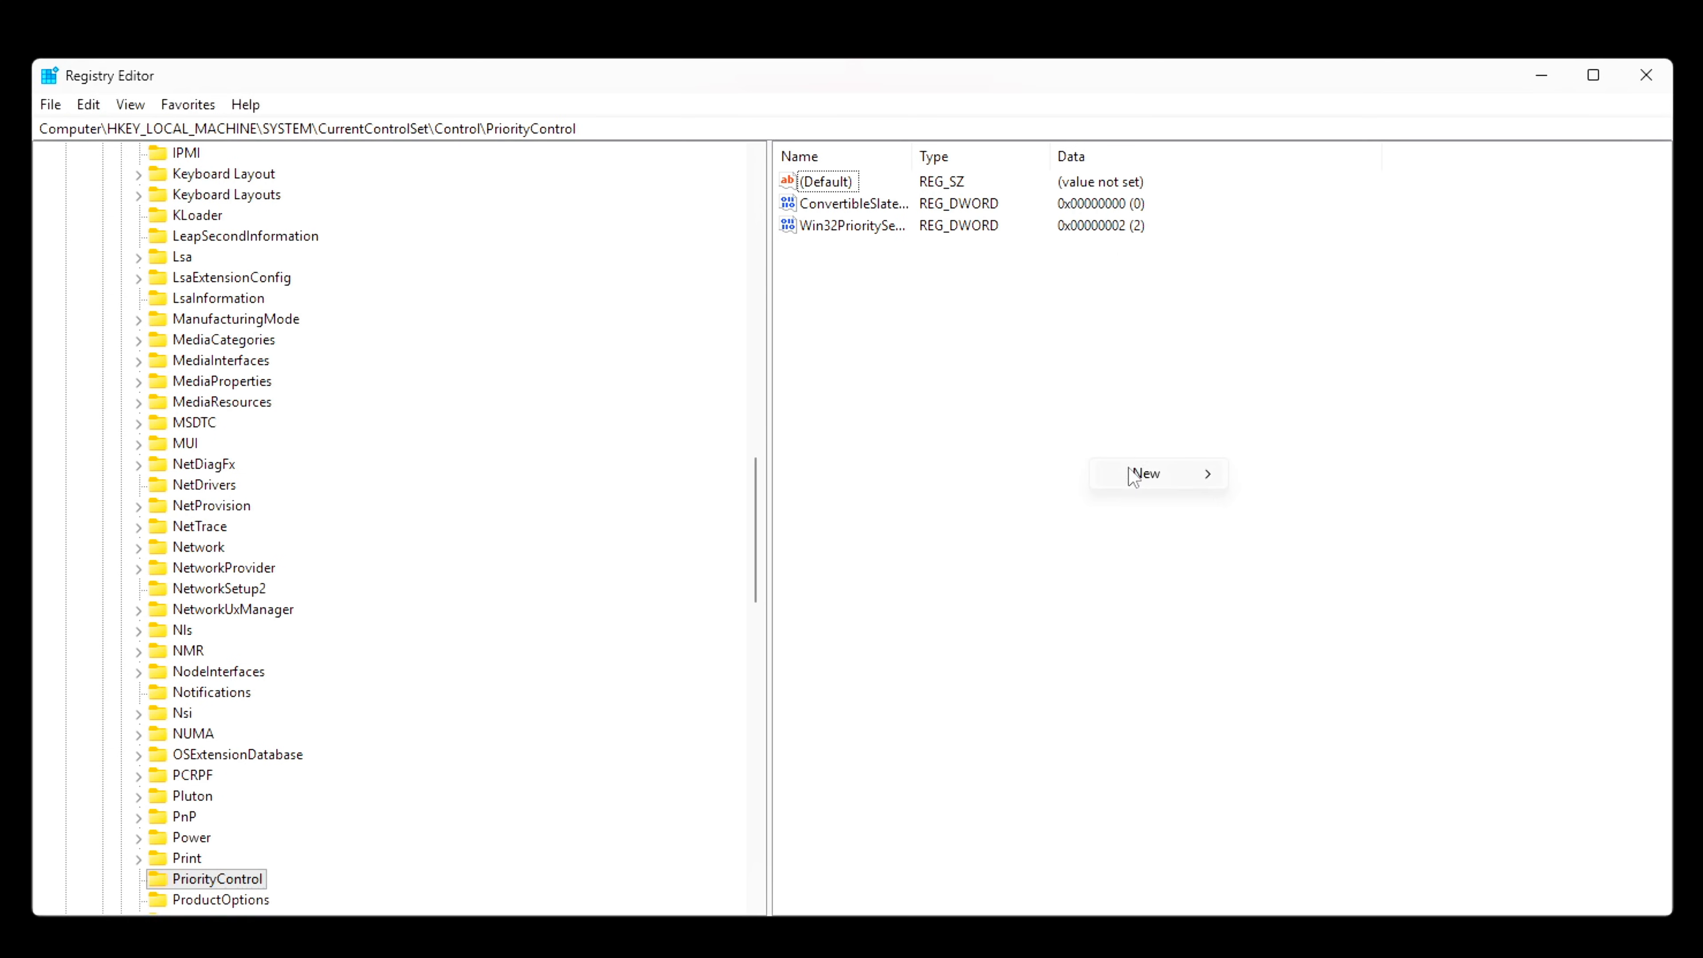
mouse_move(1133, 474)
left_click(1324, 558)
type("IRQ8Priority")
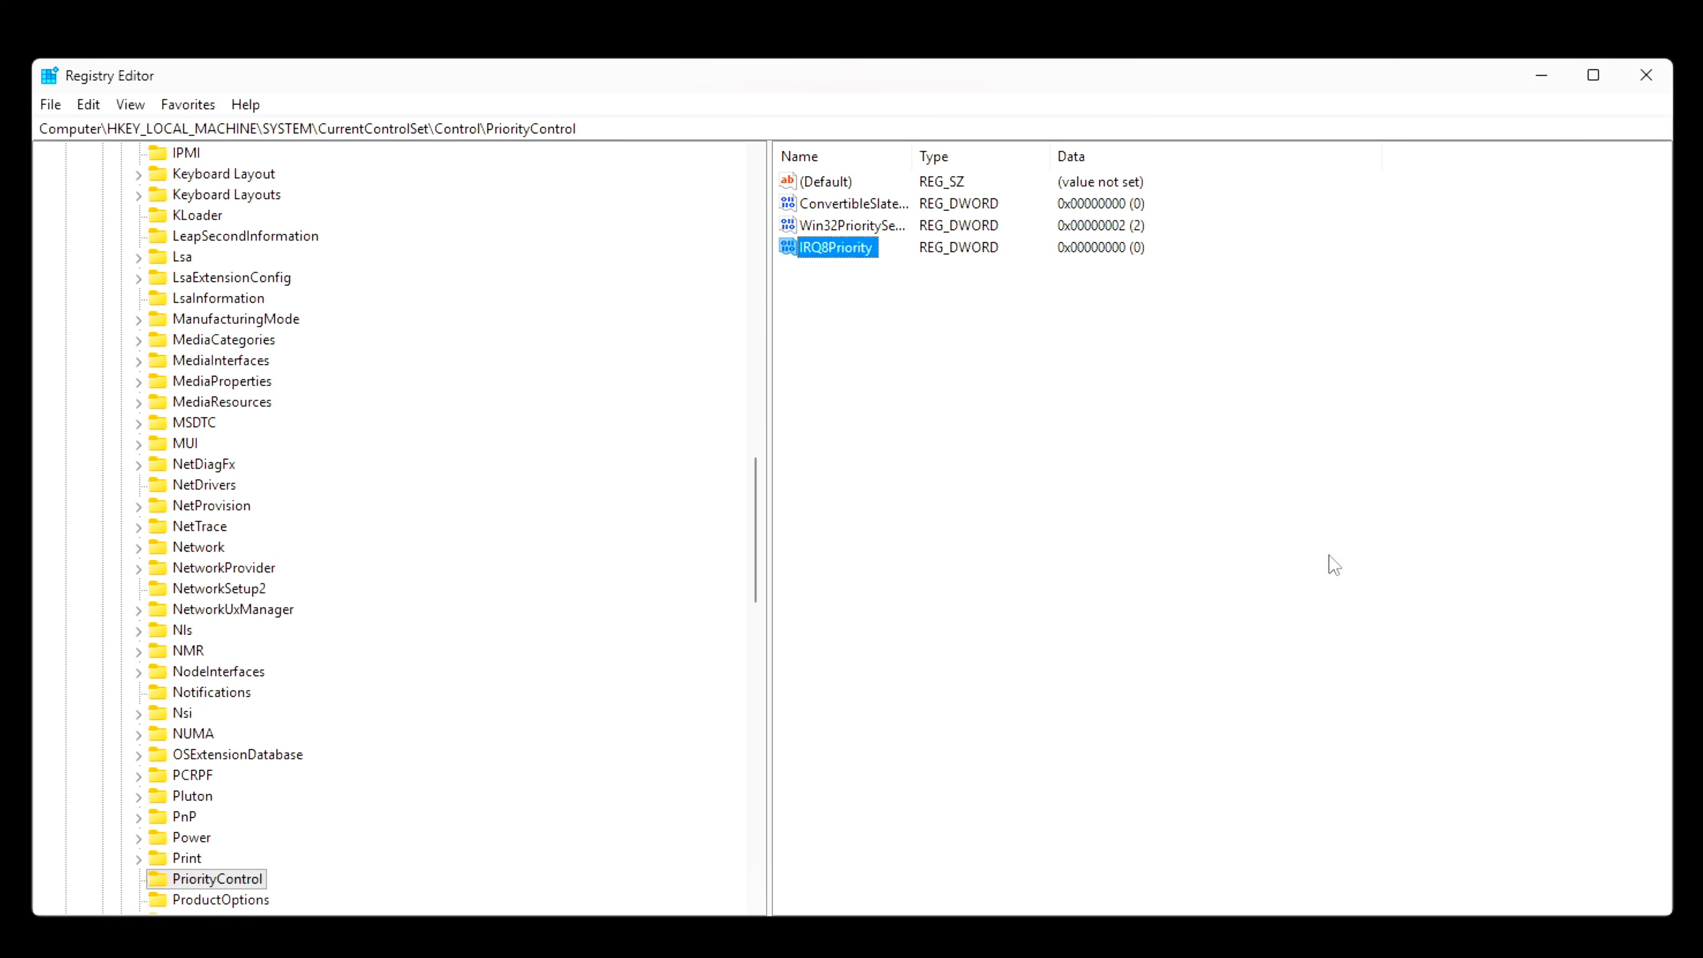
key("Return")
left_click_drag(312, 186, 1091, 384)
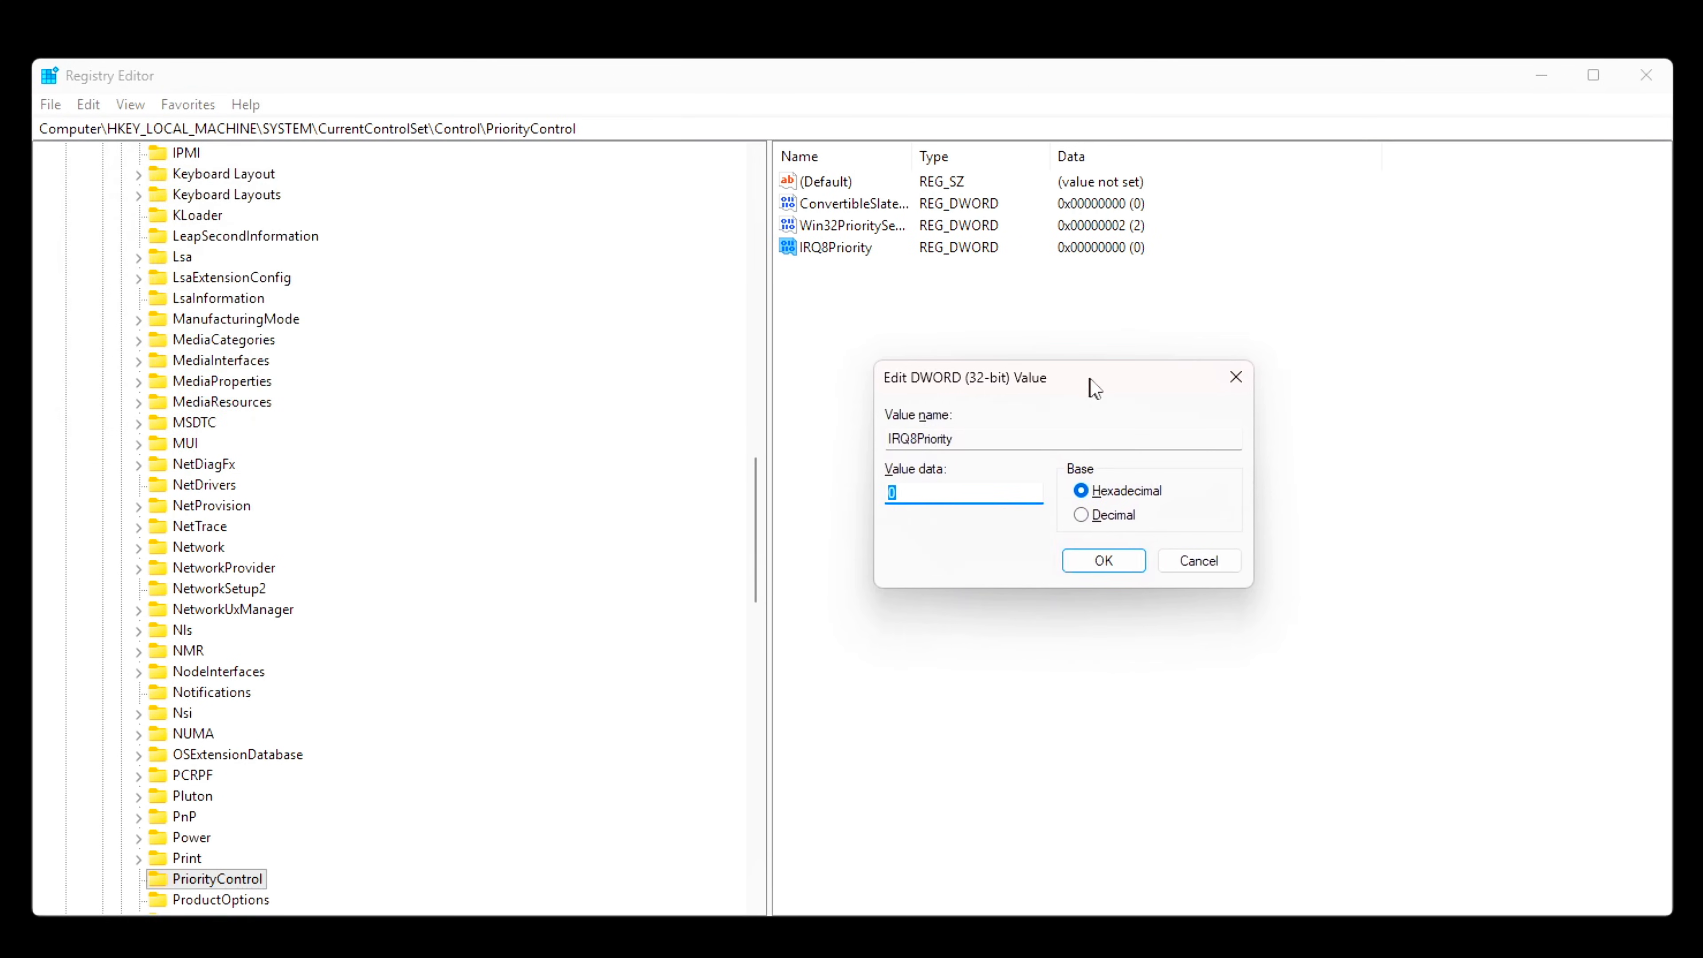
left_click(1129, 568)
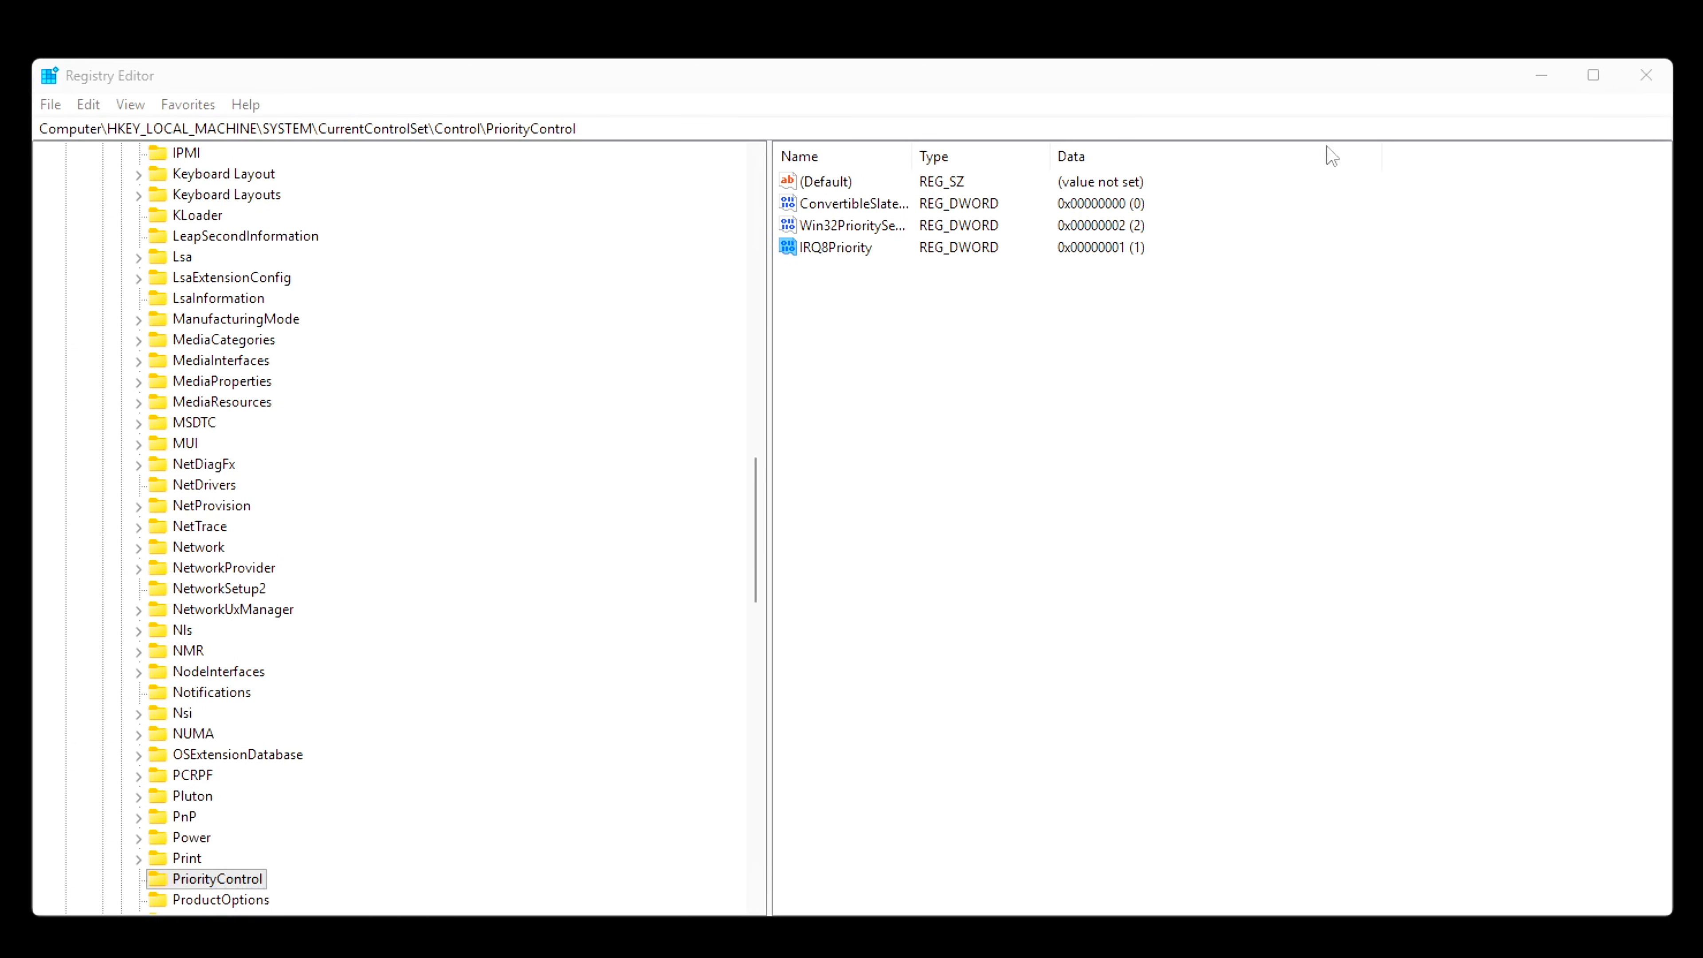
- Go to the registry key HKEY_LOCAL_MACHINE\SYSTEM\CurrentControlSet\Services\NDIS\Parameters
key("ctrl+a")
key("BackSpace")
type("HKEY_LOCAL_MACHINE\\SYSTEM\\CurrentControlSet\\Services\\NDIS\\Parameters")
key("Return")
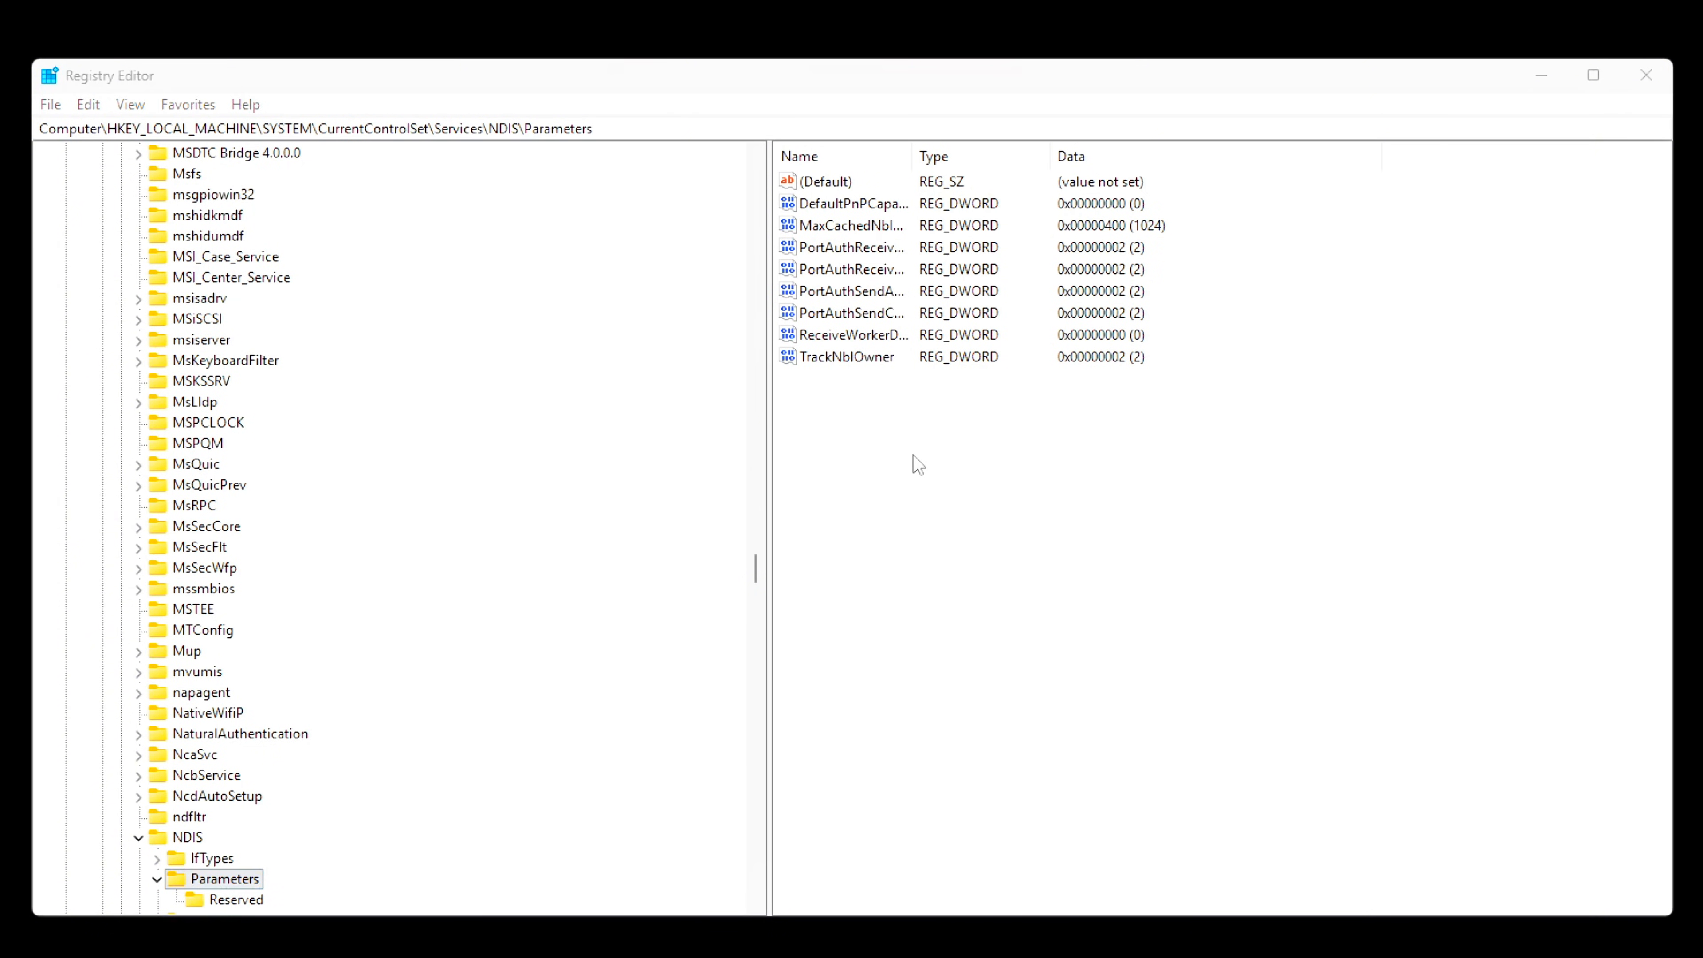
- Add a DWORD (32-bit) value named ProcessorThrottleMode to the NDIS Parameters key and set its data to 1
mouse_move(950, 470)
left_click(1192, 558)
type("ProcessorThrottleMode")
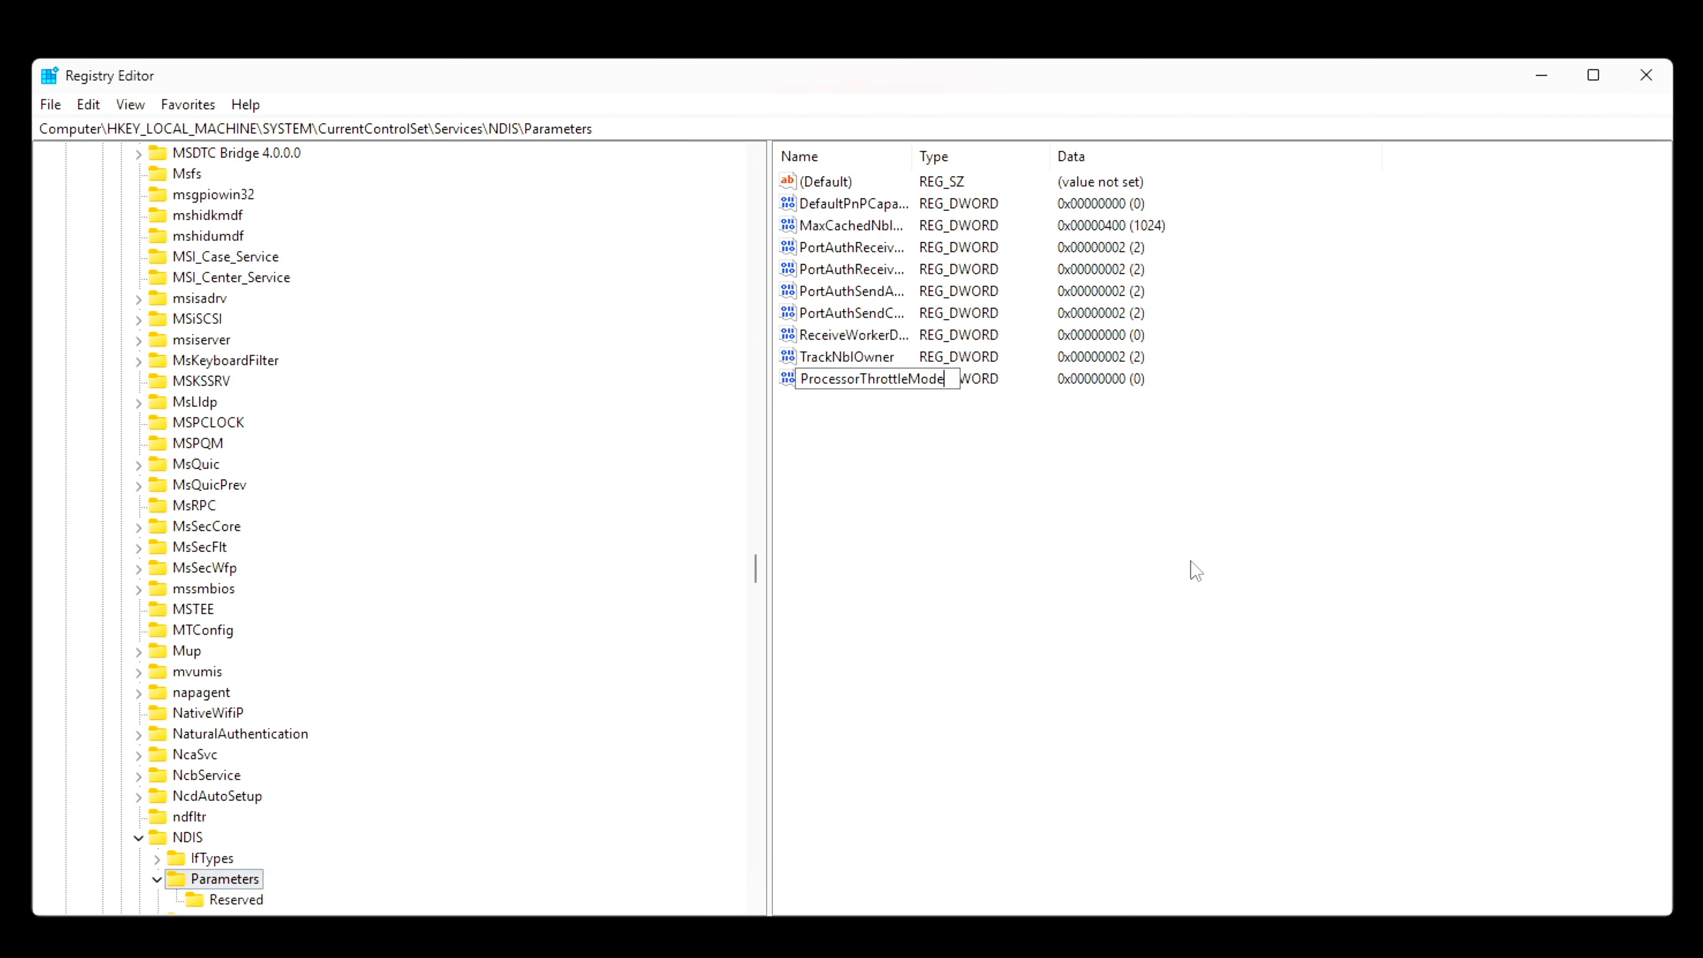
key("Return")
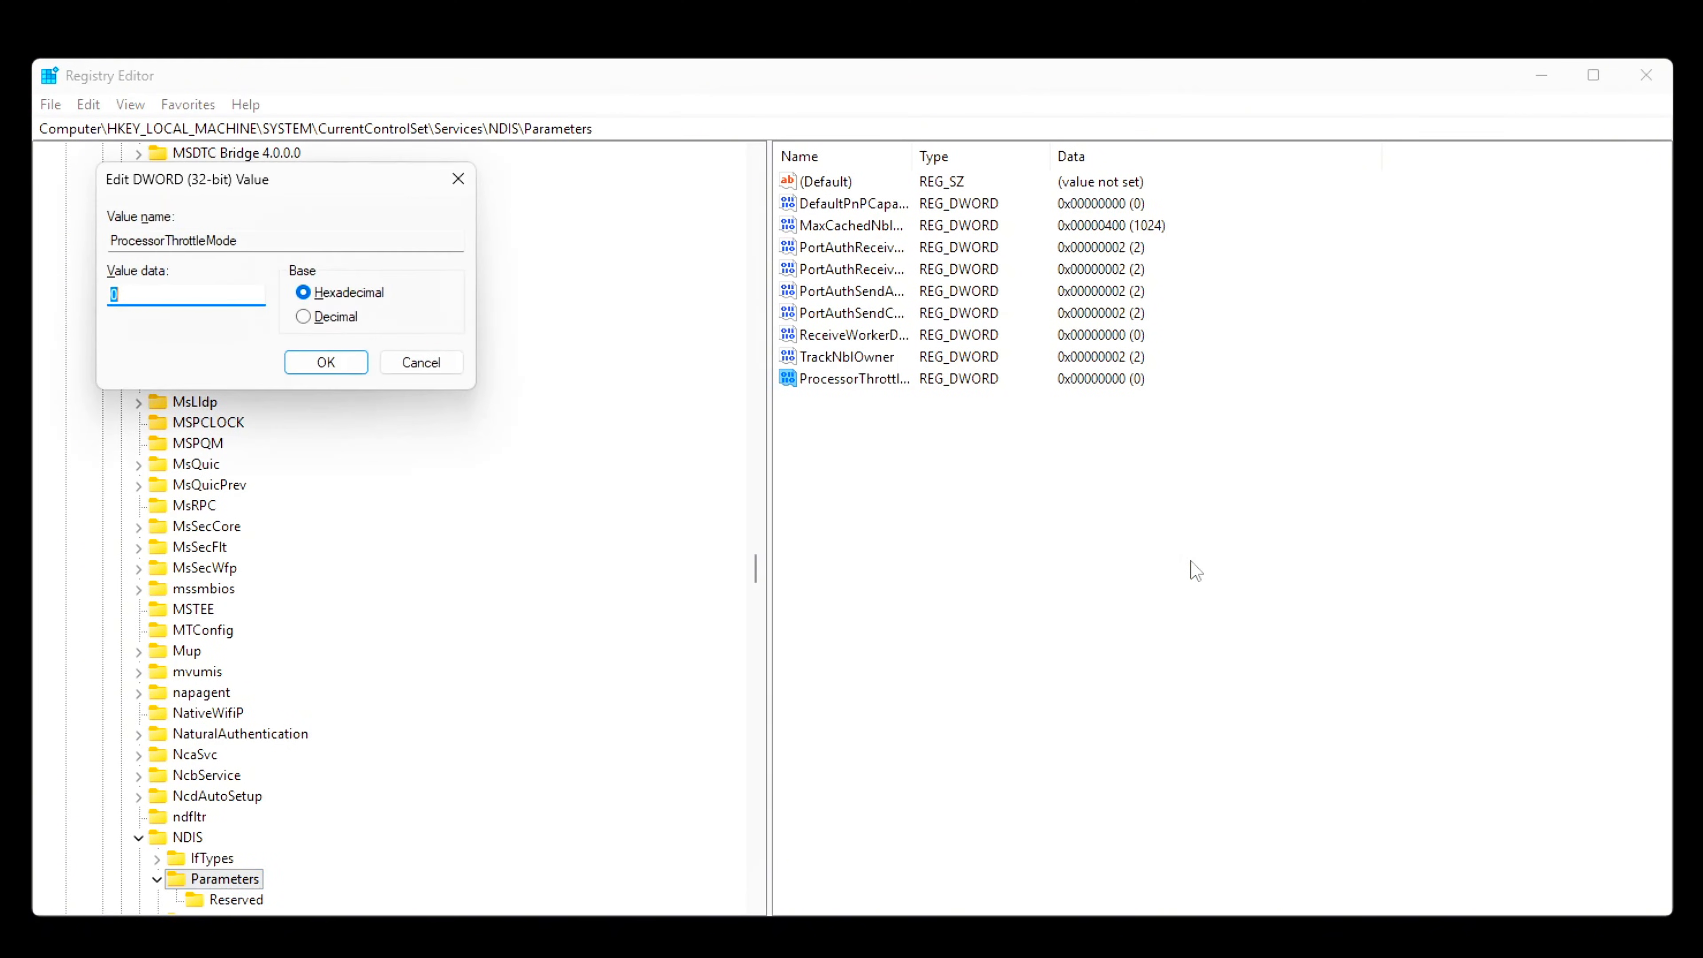
left_click_drag(275, 169, 1022, 472)
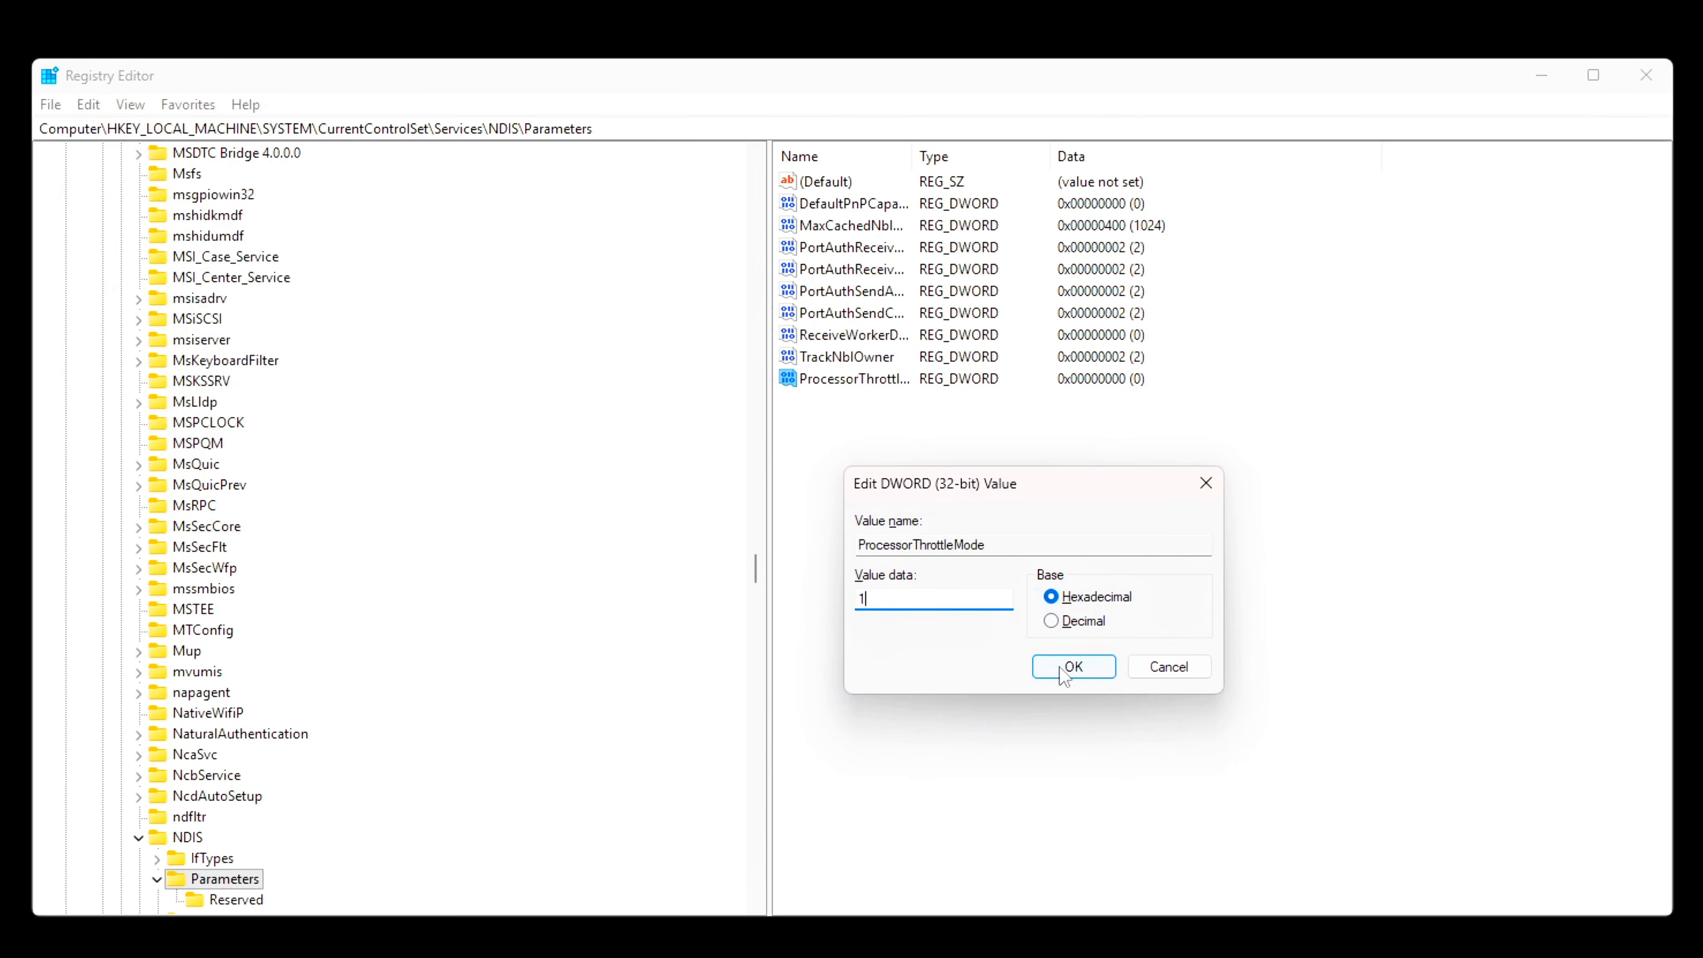
left_click(1065, 671)
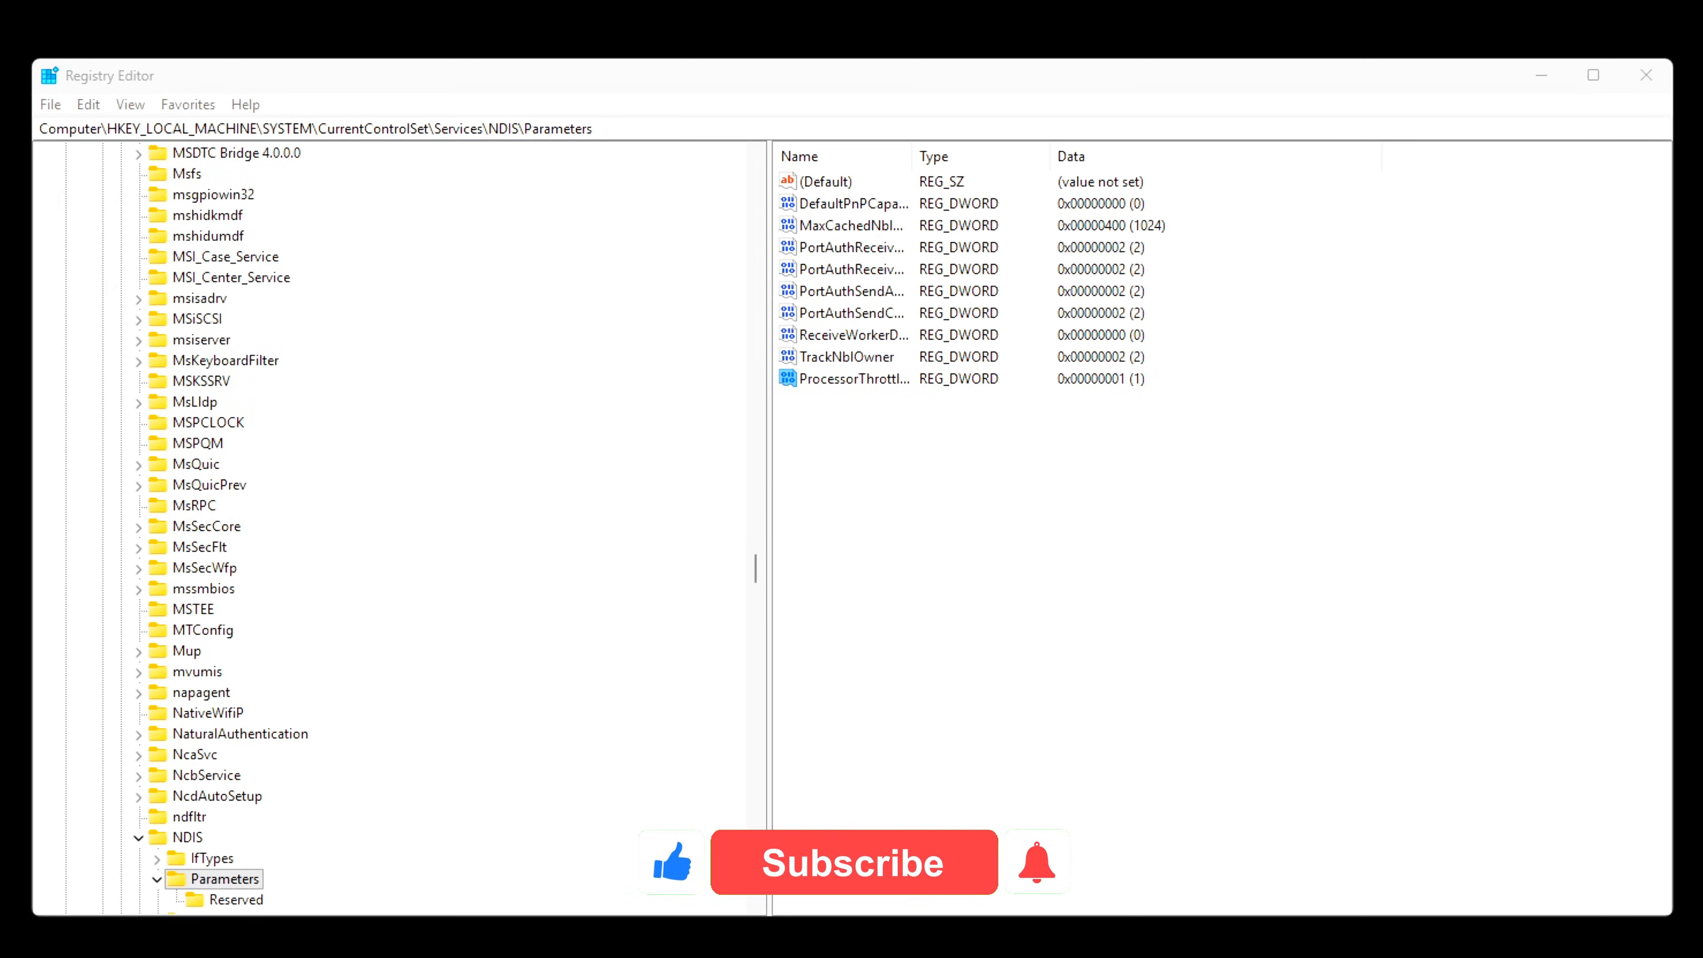
- Go to the registry key HKEY_LOCAL_MACHINE\SYSTEM\CurrentControlSet\Control\GraphicsDrivers
left_click(1168, 60)
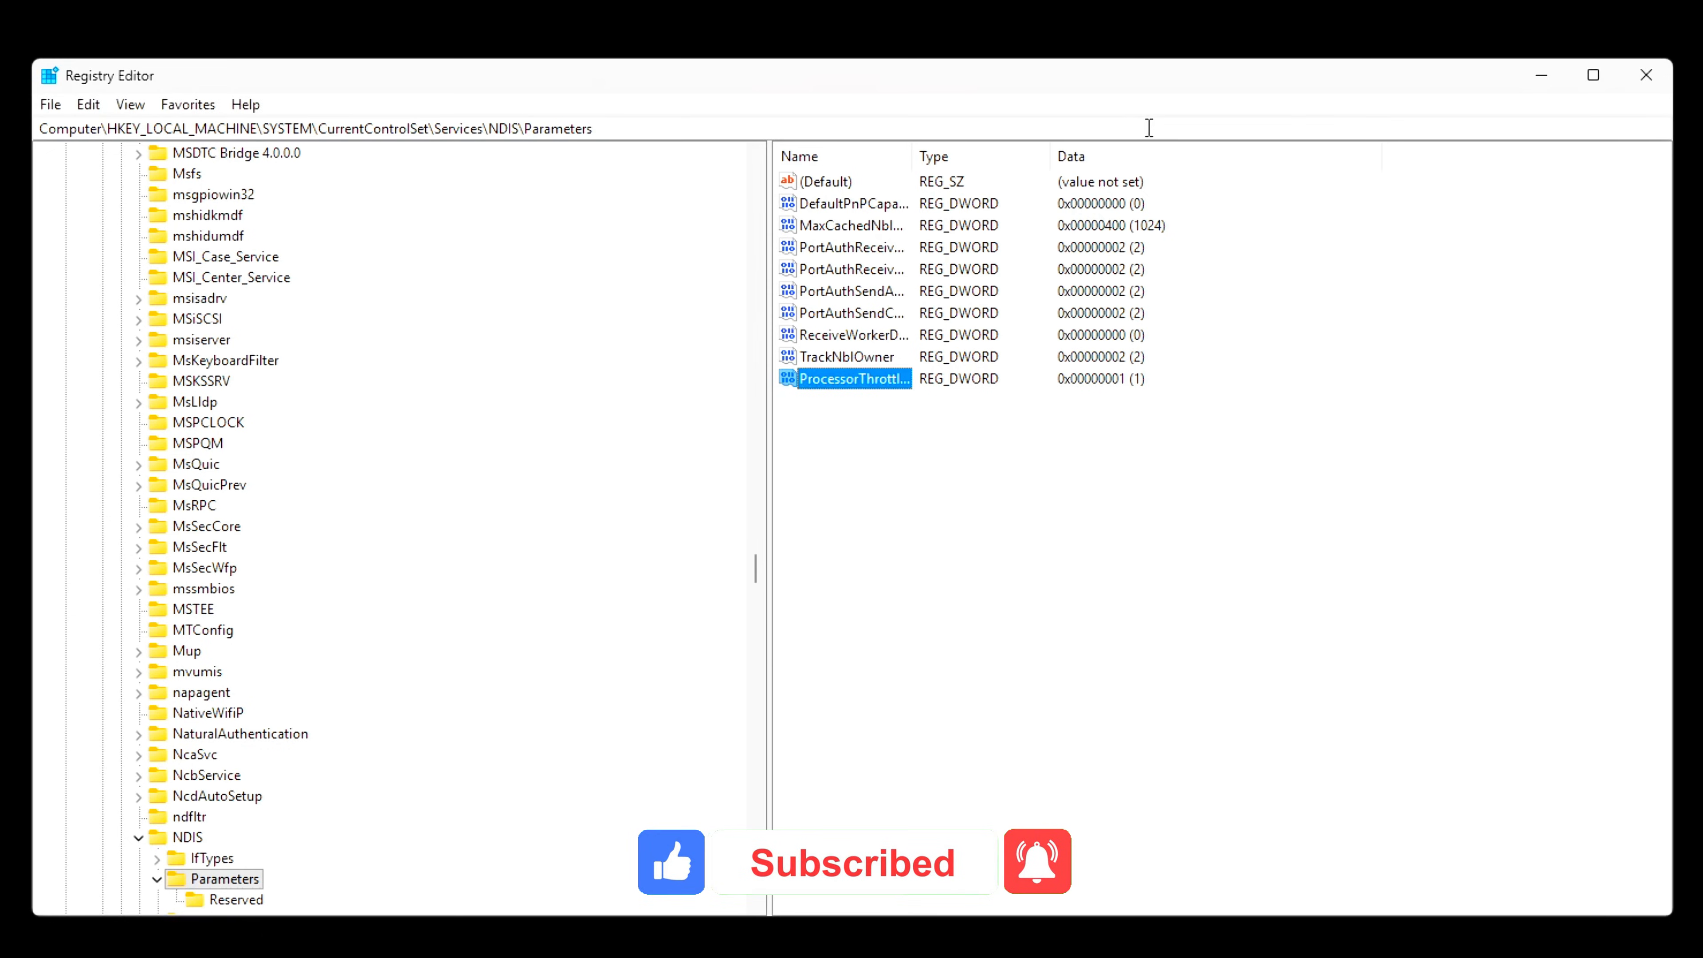
left_click(1149, 127)
key("BackSpace")
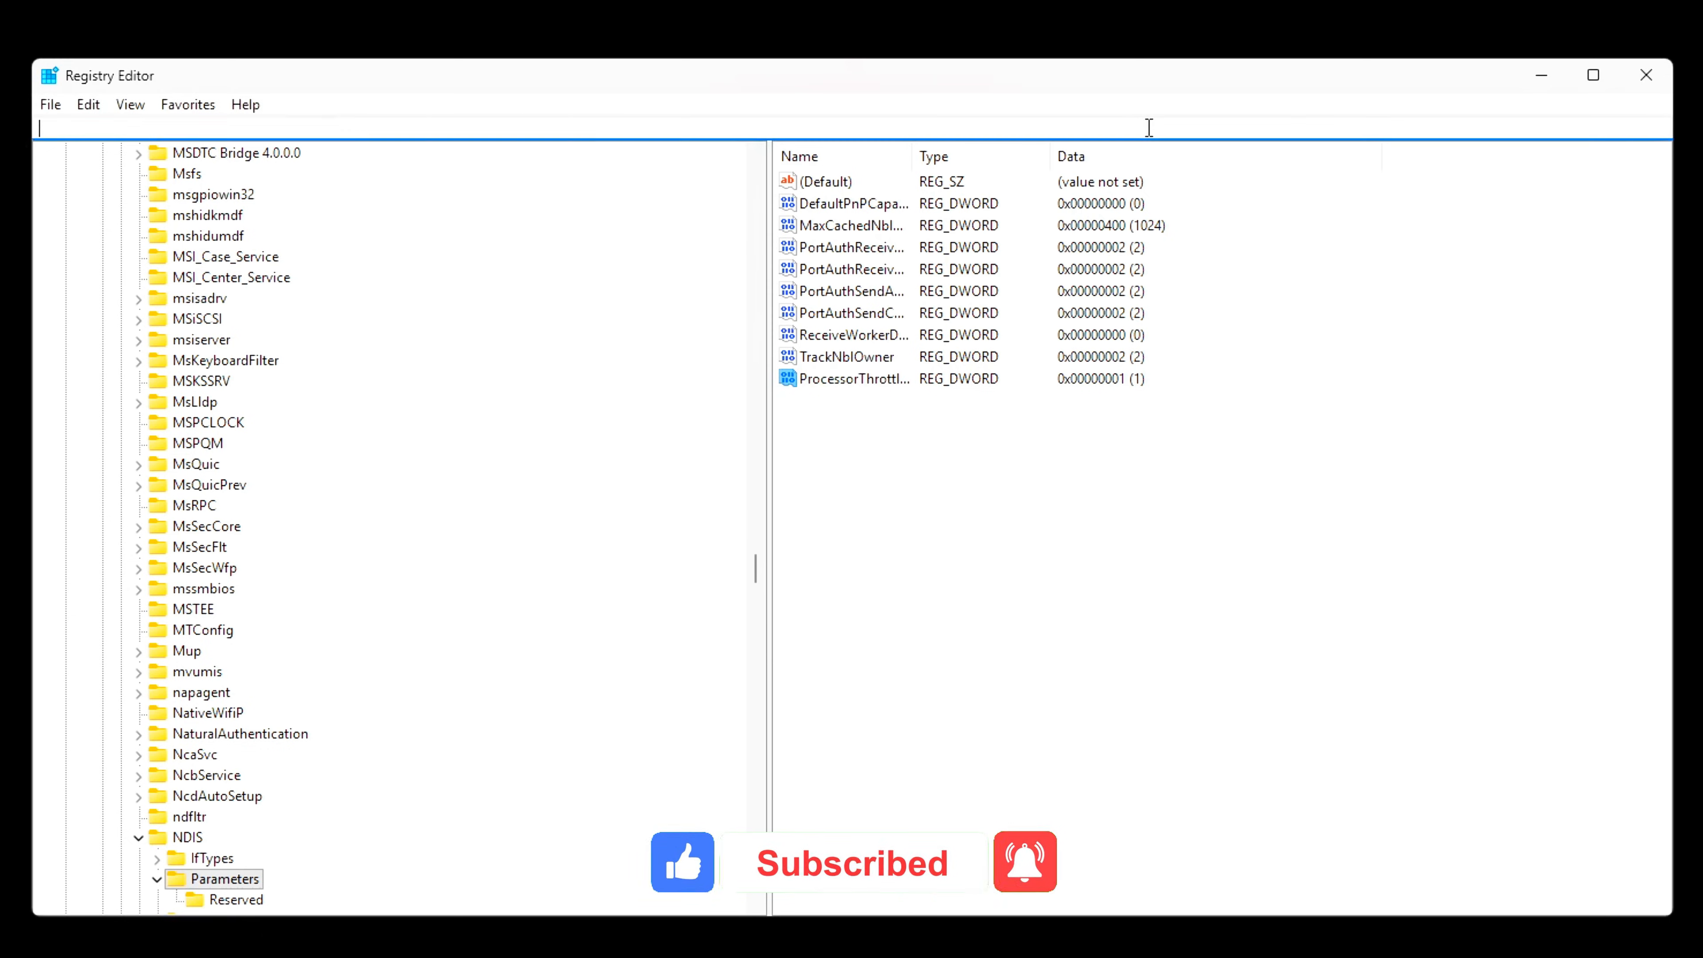
type("HKEY_LOCAL_MACHINE\\SYSTEM\\CurrentControlSet\\Control\\GraphicsDrivers")
key("Return")
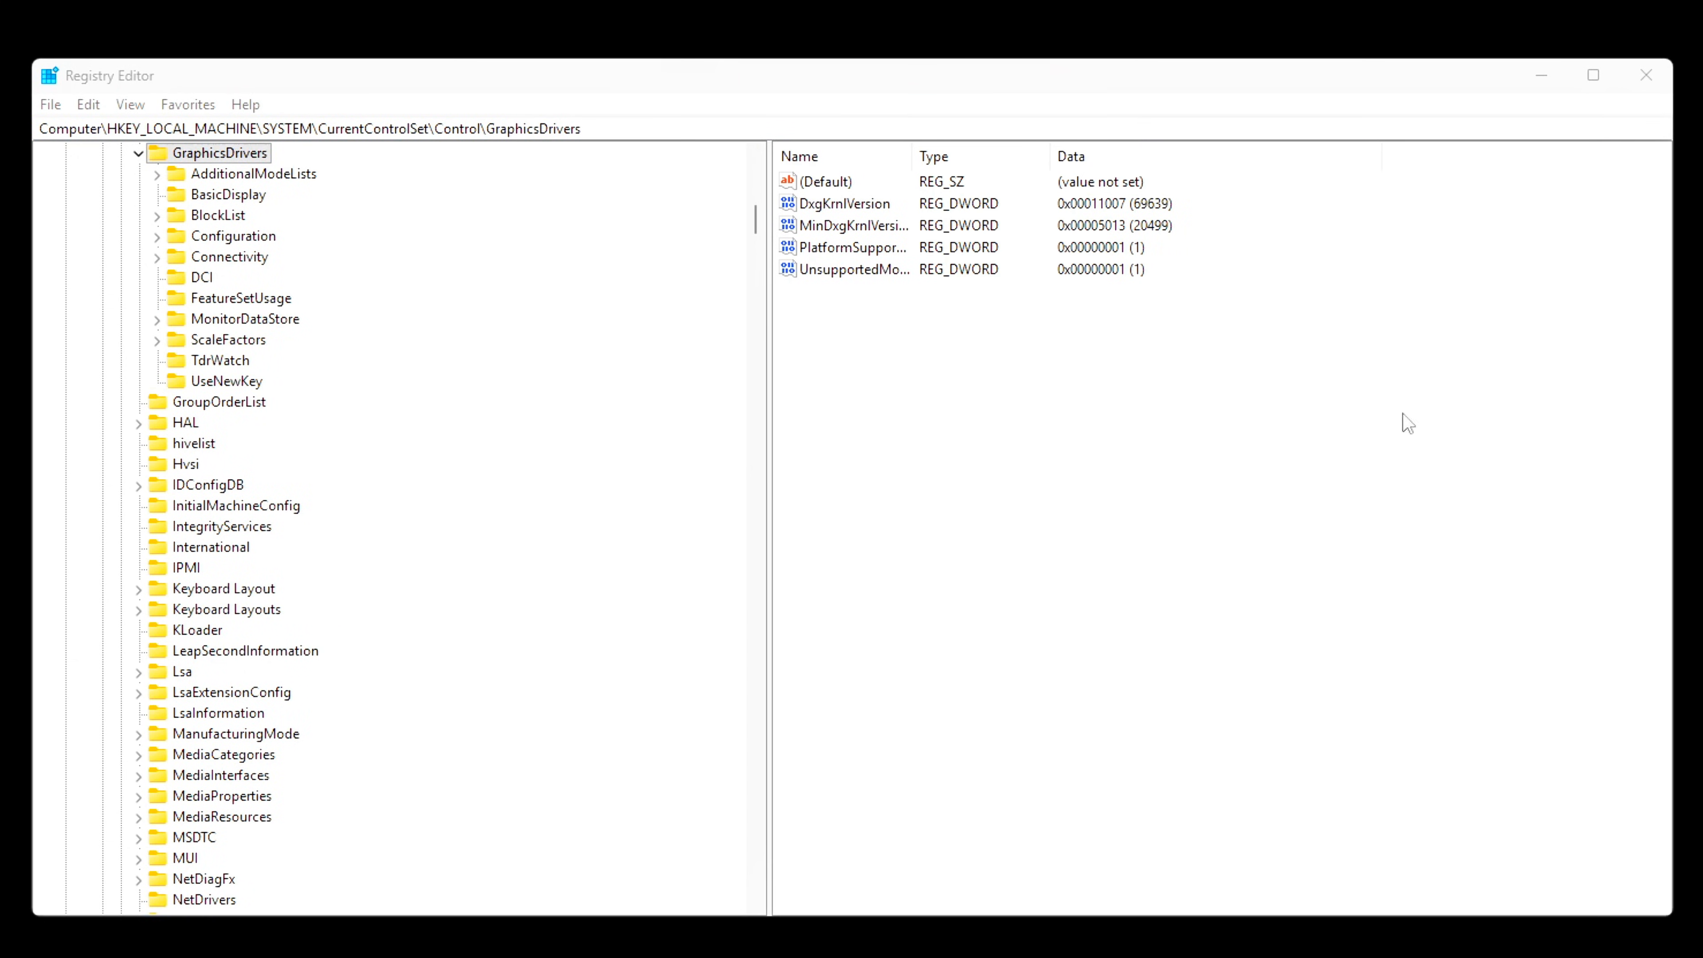
- Add a DWORD (32-bit) value named HwSchMode to the GraphicsDrivers key and edit its value data
mouse_move(997, 418)
left_click(1235, 514)
type("HwSchMode")
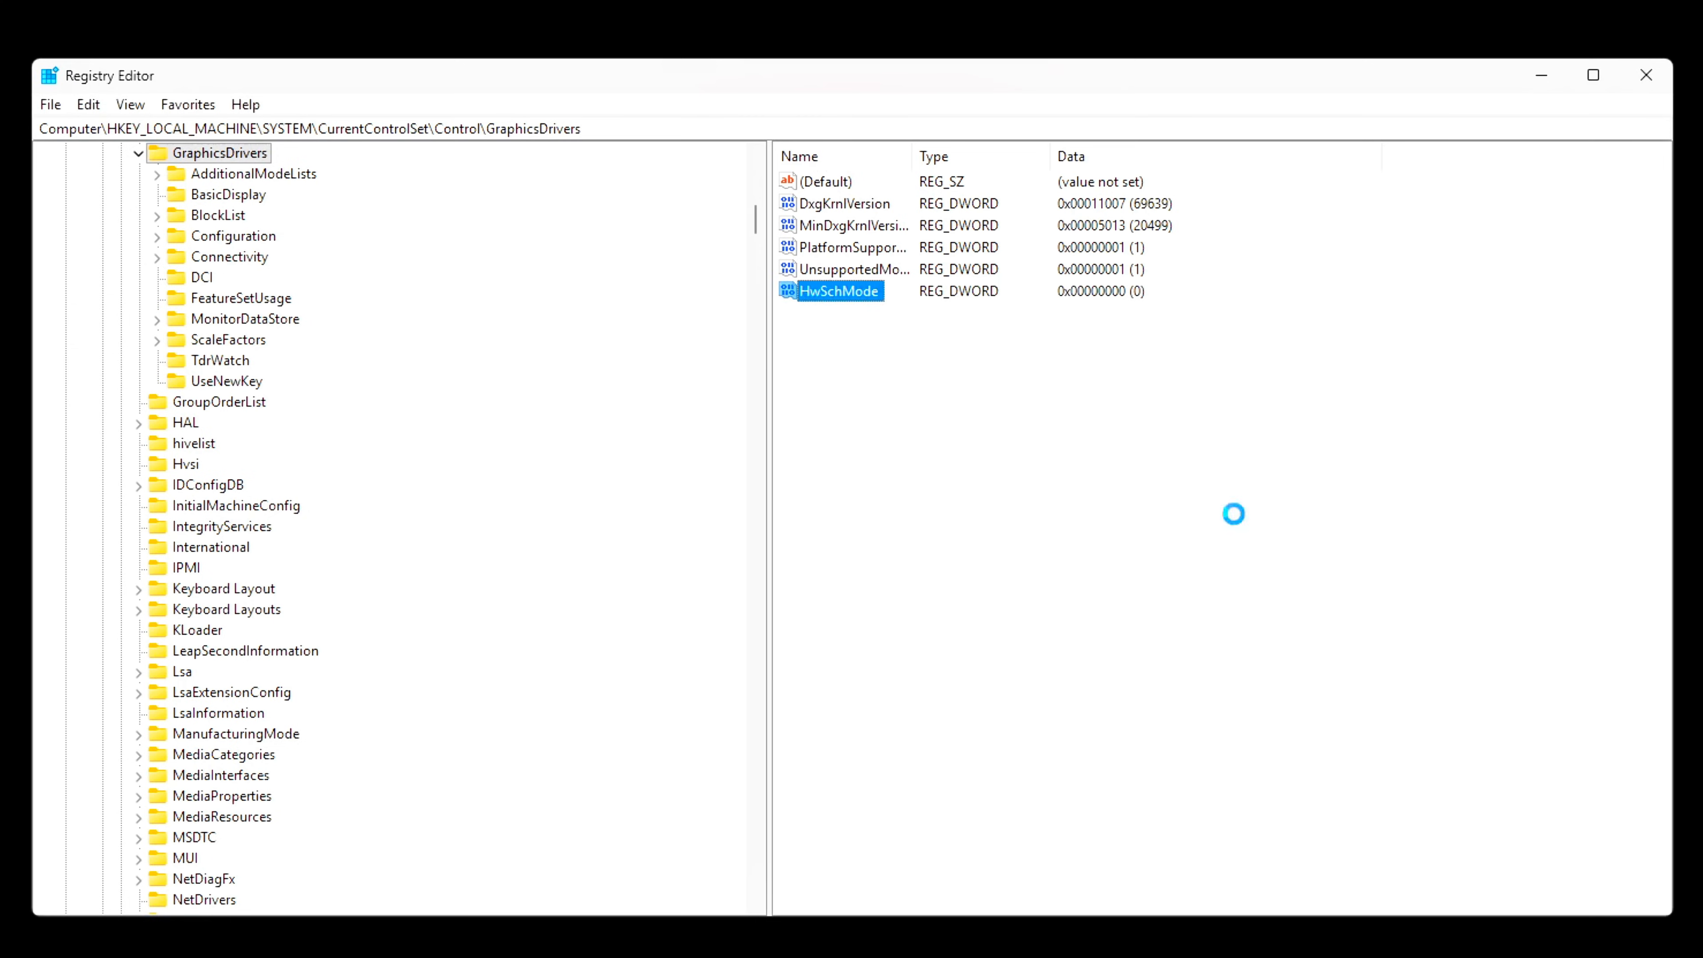
key("Return")
key("Return")
left_click_drag(297, 176, 1038, 383)
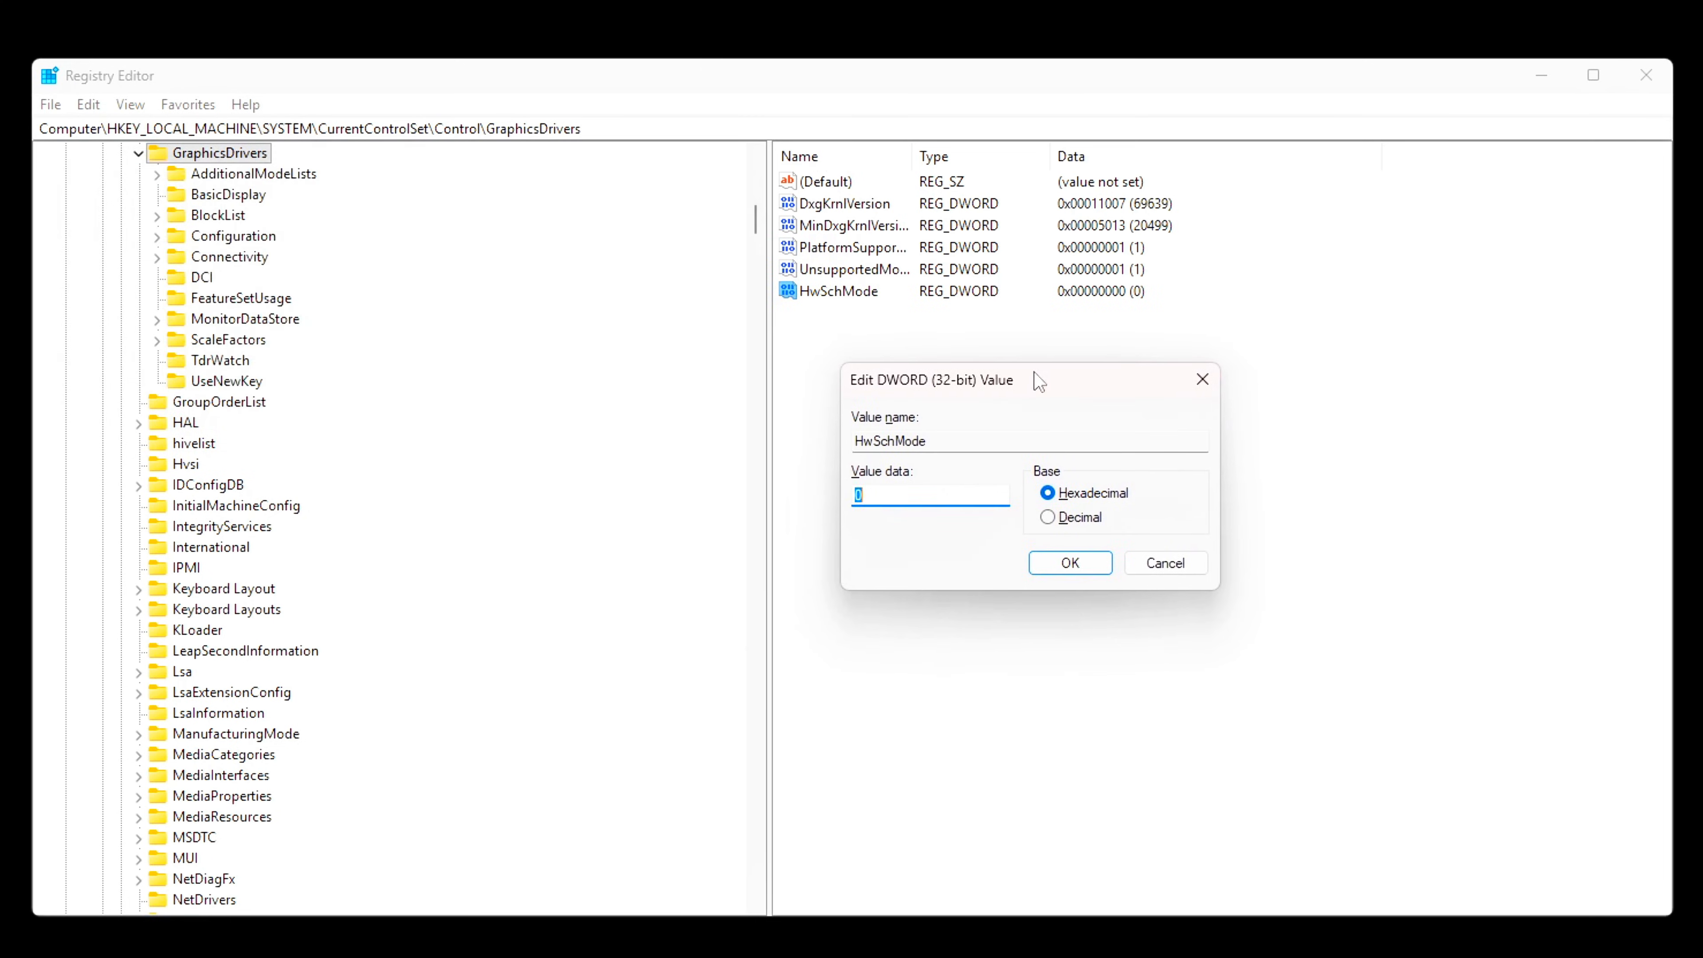
left_click(1067, 563)
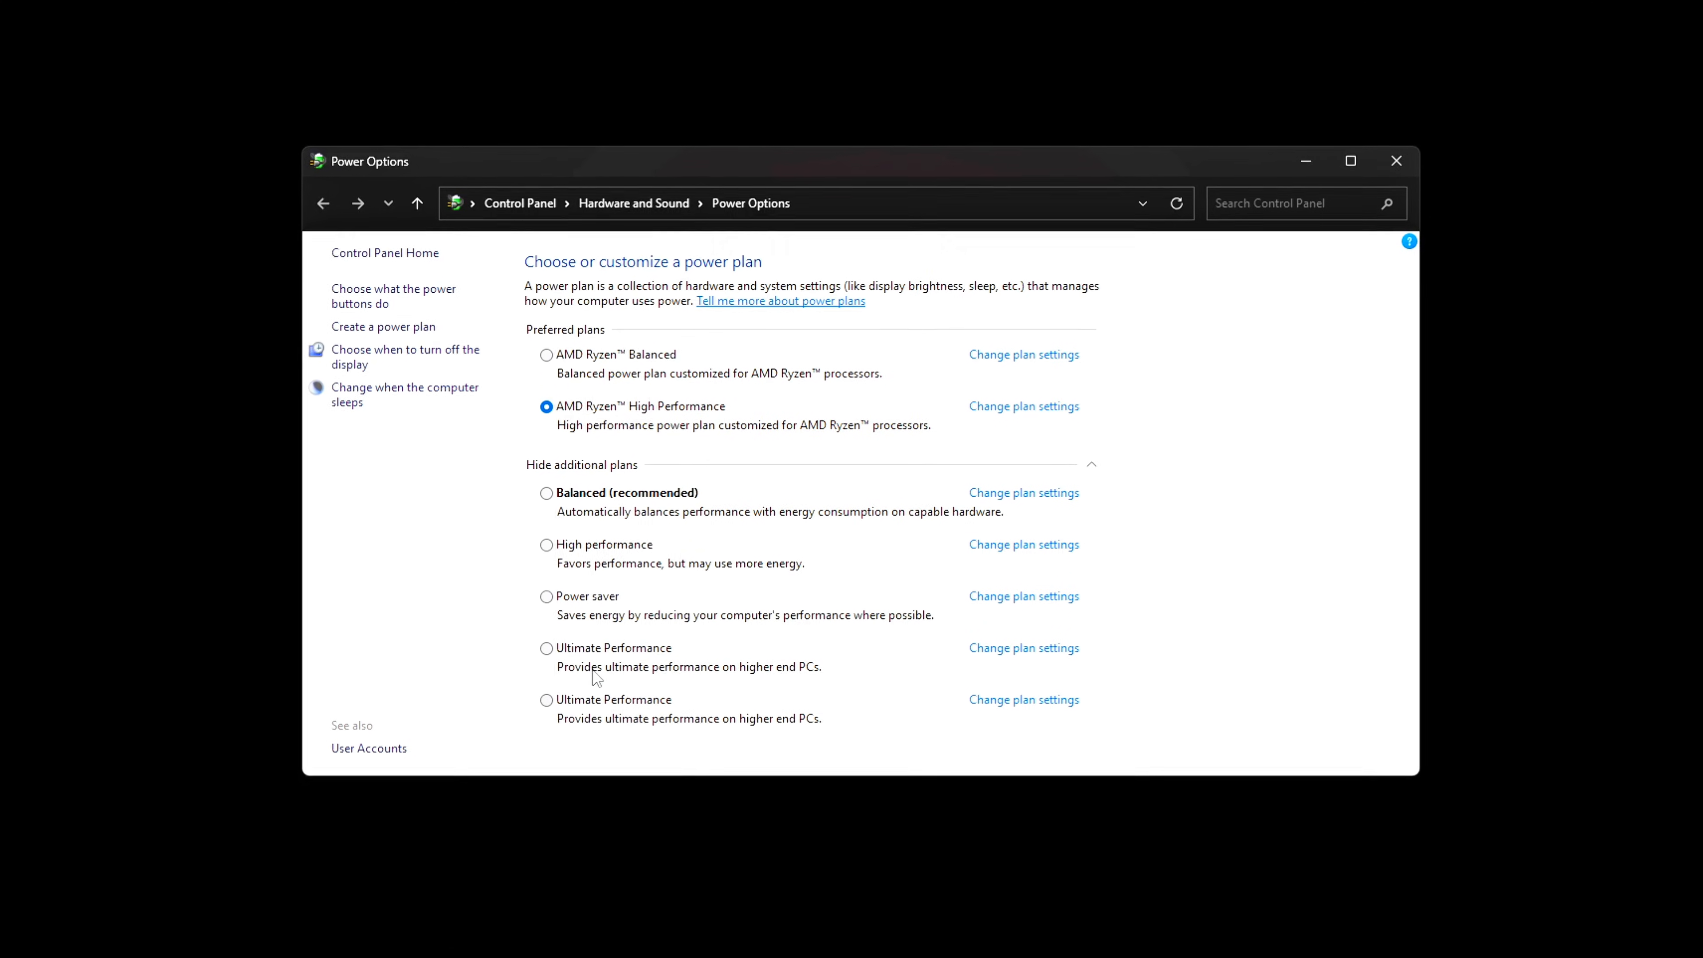
- Activate the first Ultimate Performance power plan and open its plan settings
left_click(603, 651)
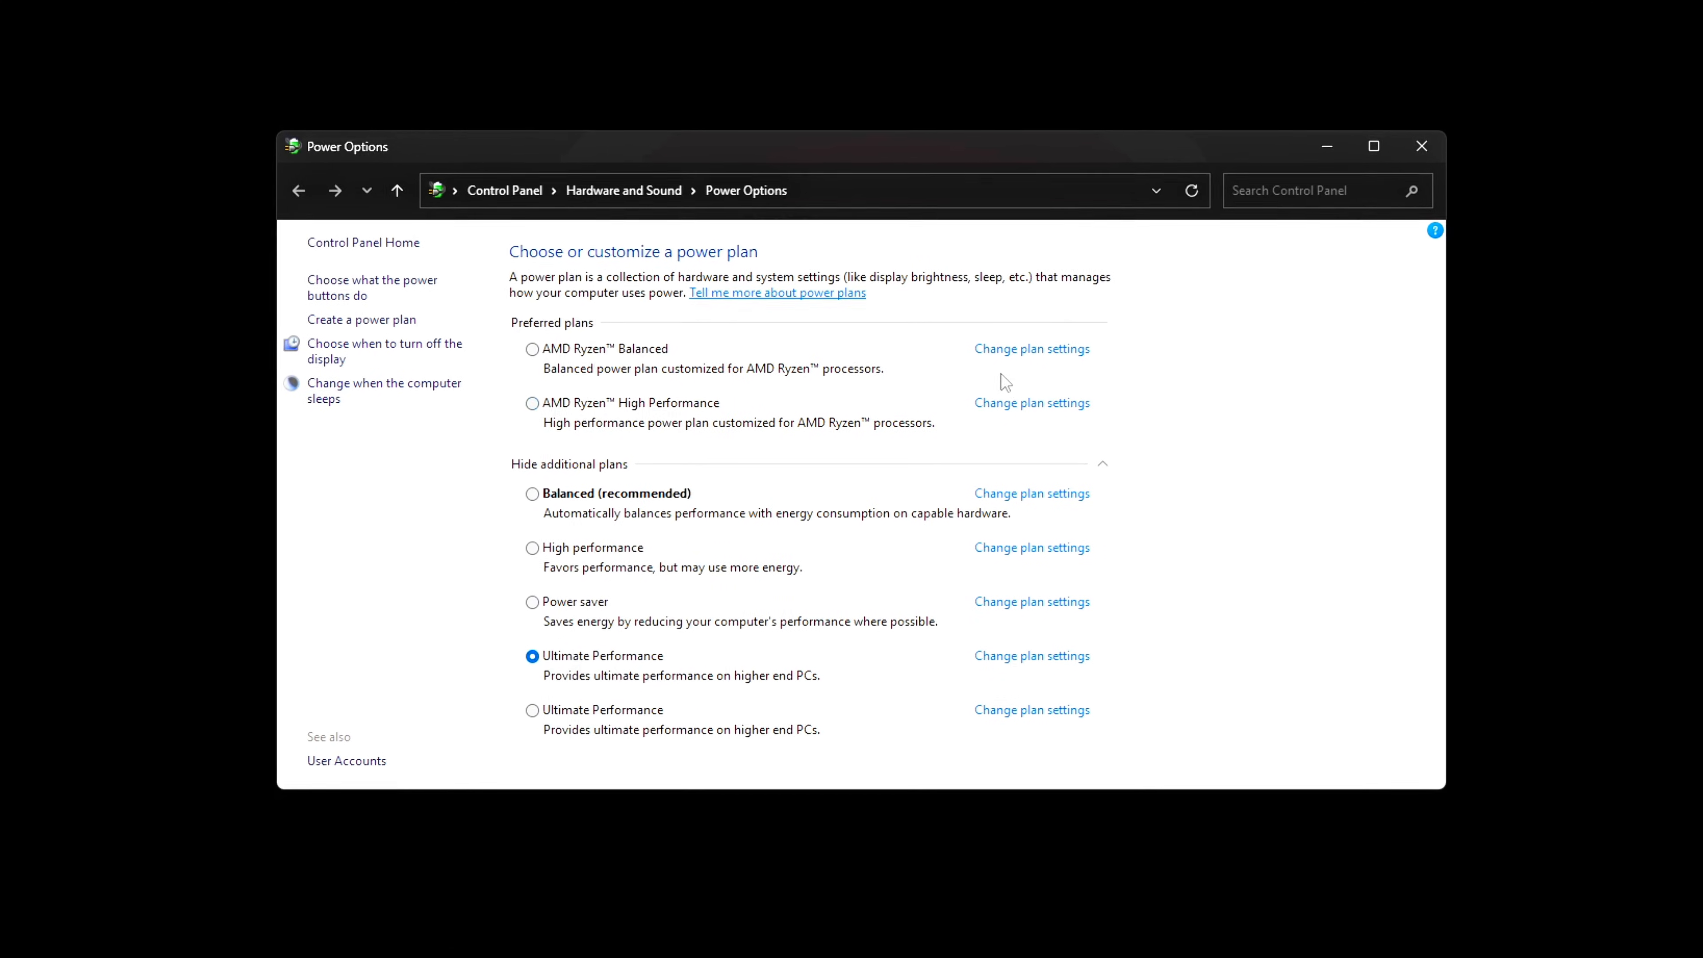
left_click(1036, 662)
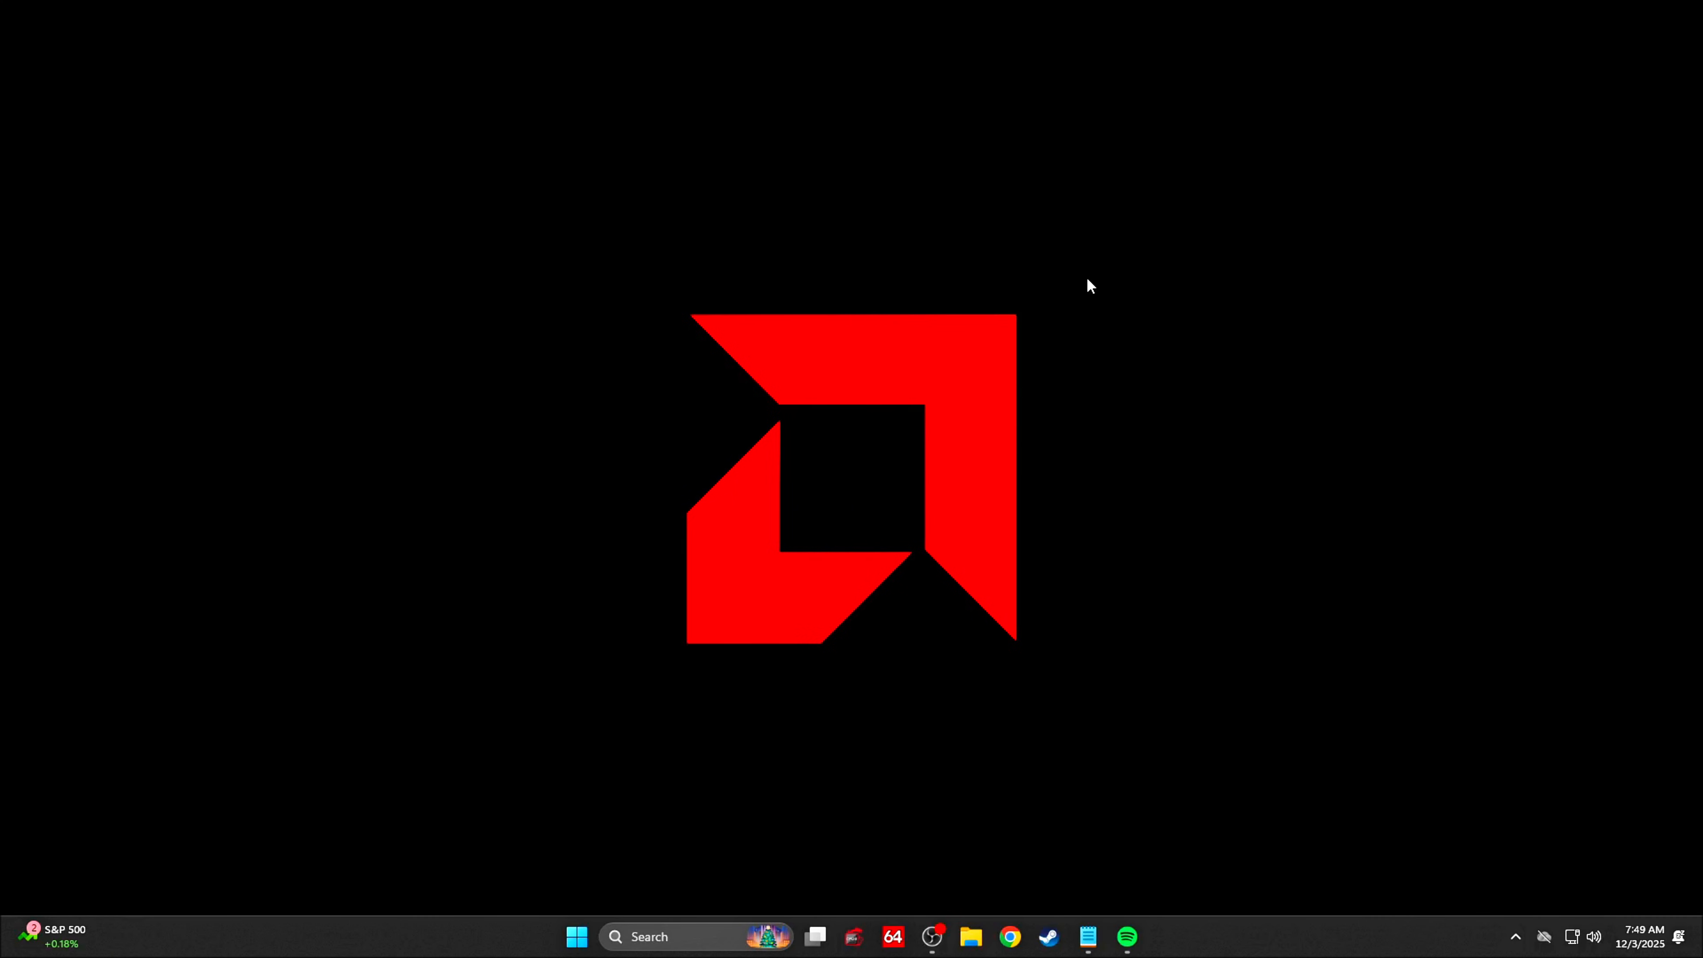
- Open Device Manager and expand the Universal Serial Bus controllers category
key("super+x")
left_click(565, 540)
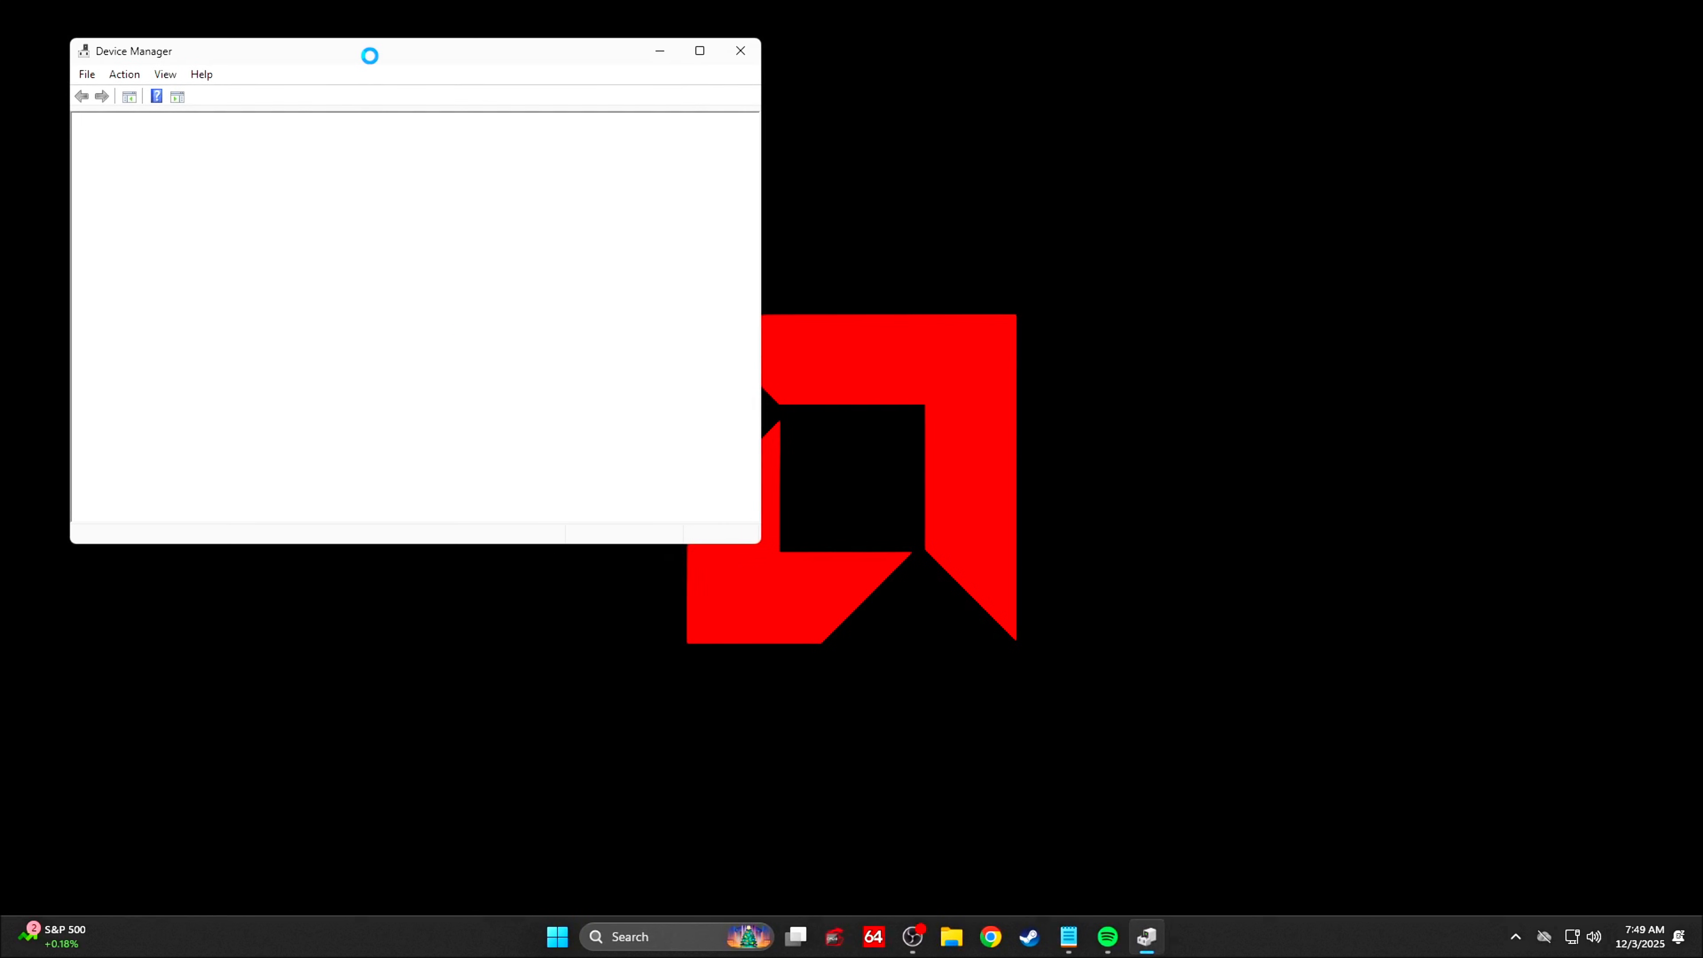
left_click_drag(360, 55, 756, 165)
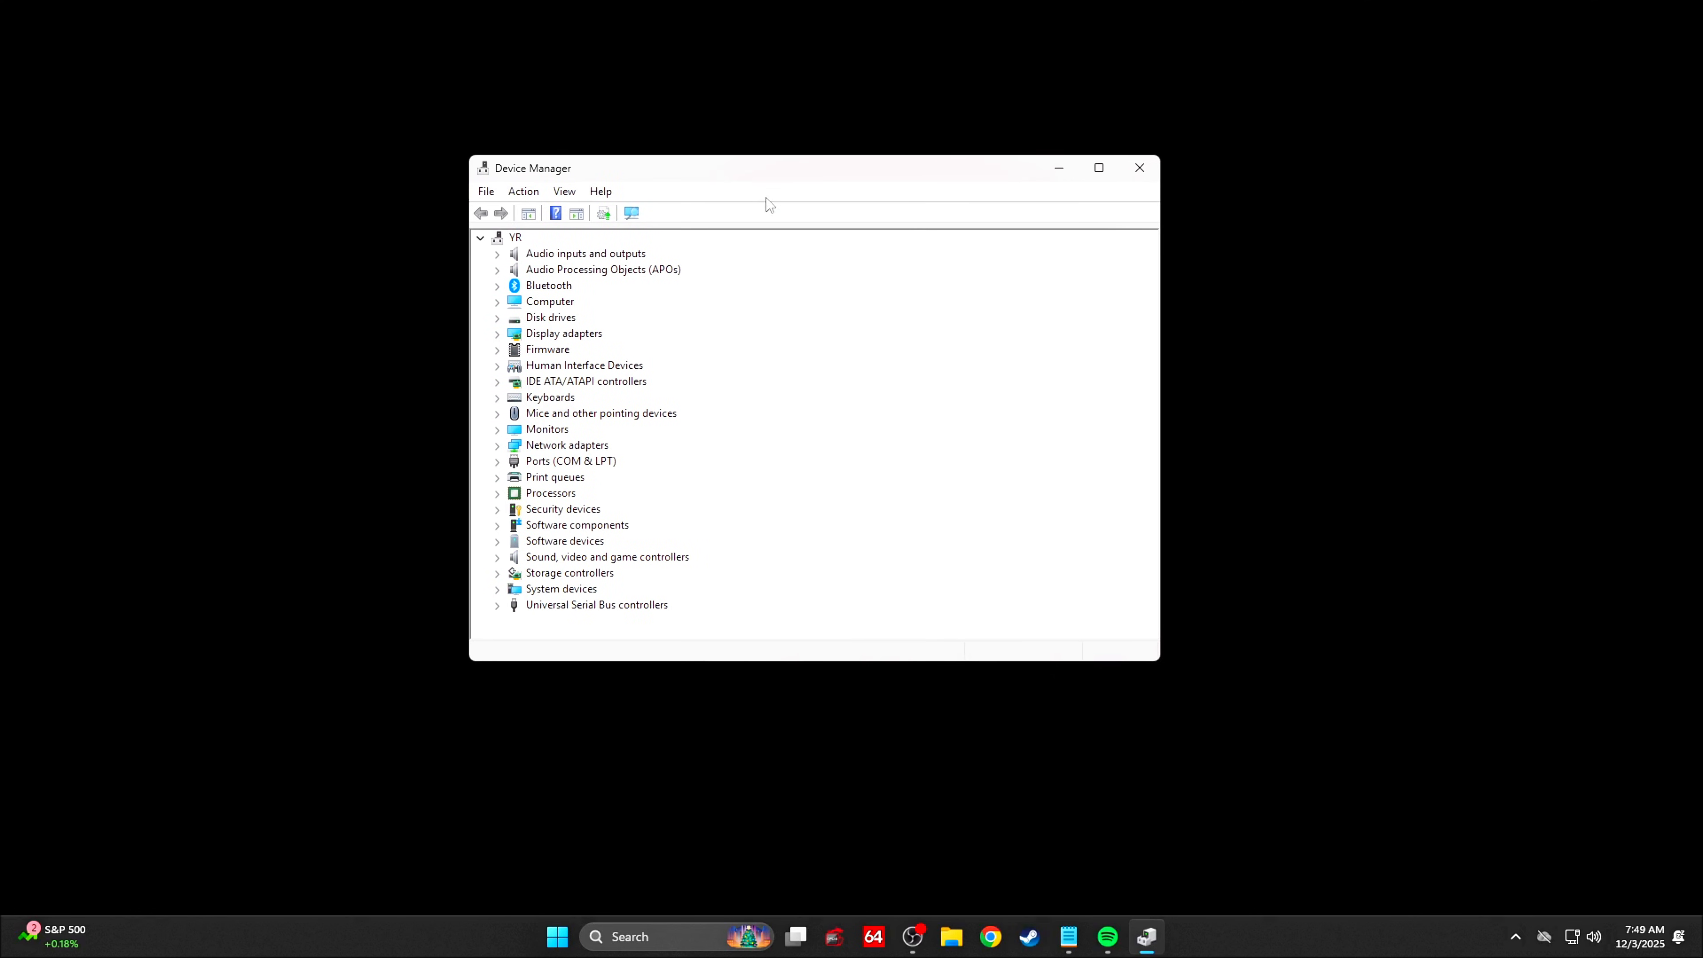
left_click(498, 606)
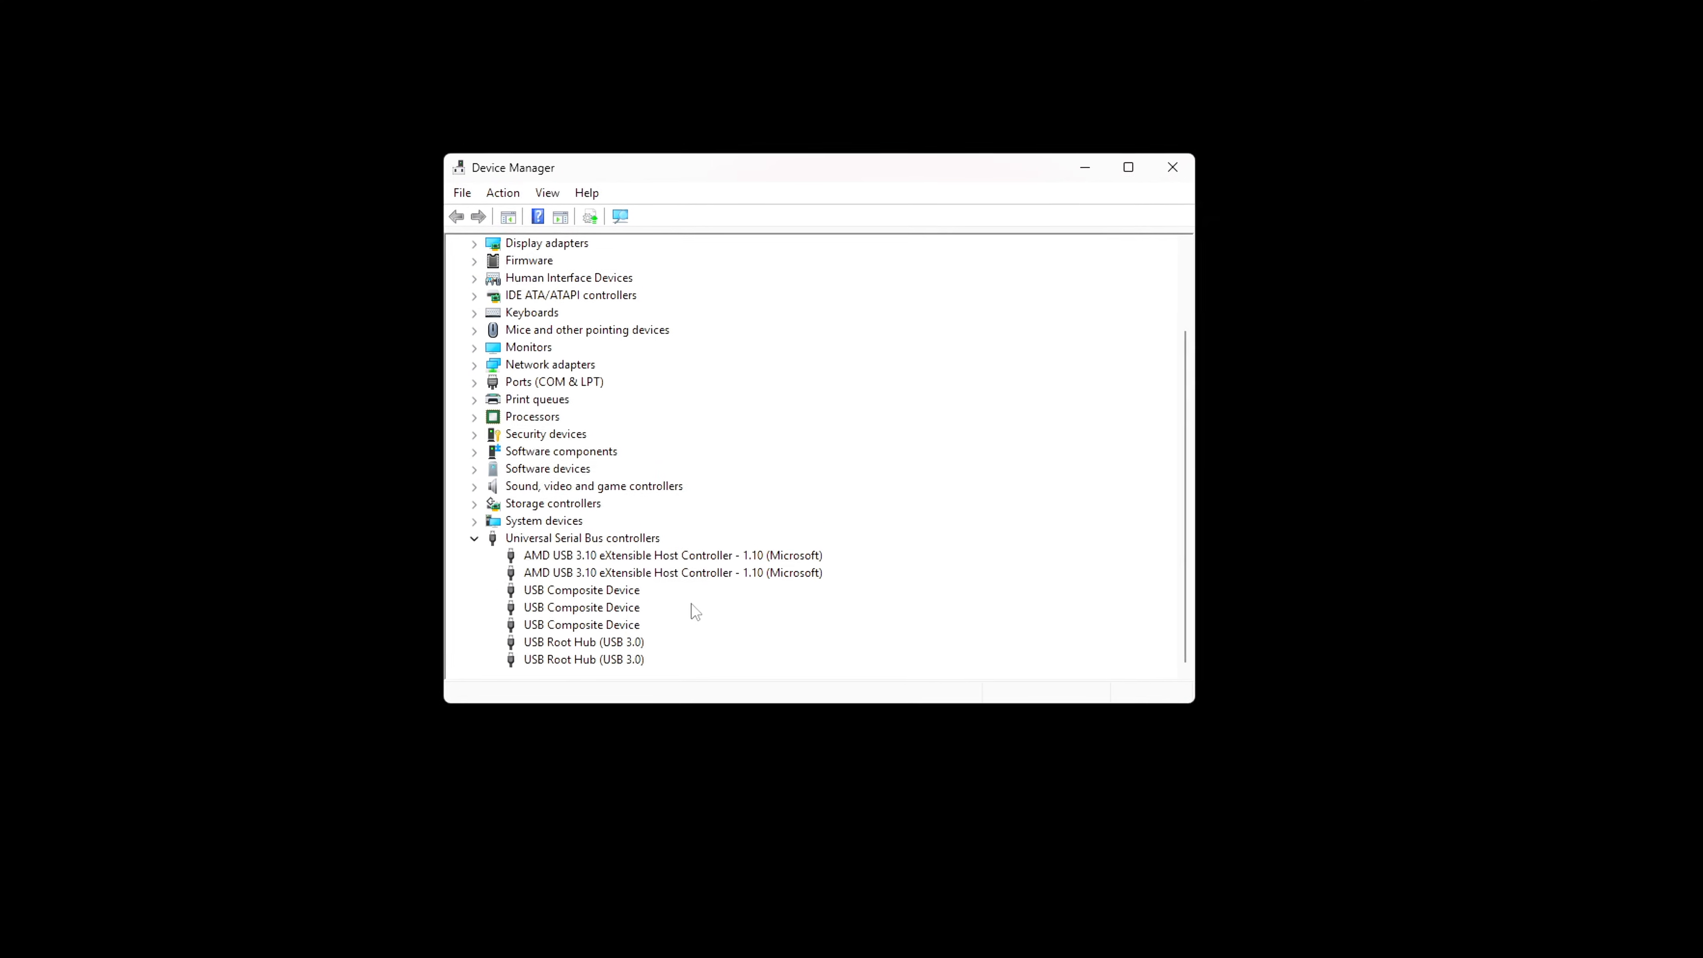
- Stop the computer from turning off the first USB Root Hub (USB 3.0) to save power
left_click(552, 642)
right_click(551, 644)
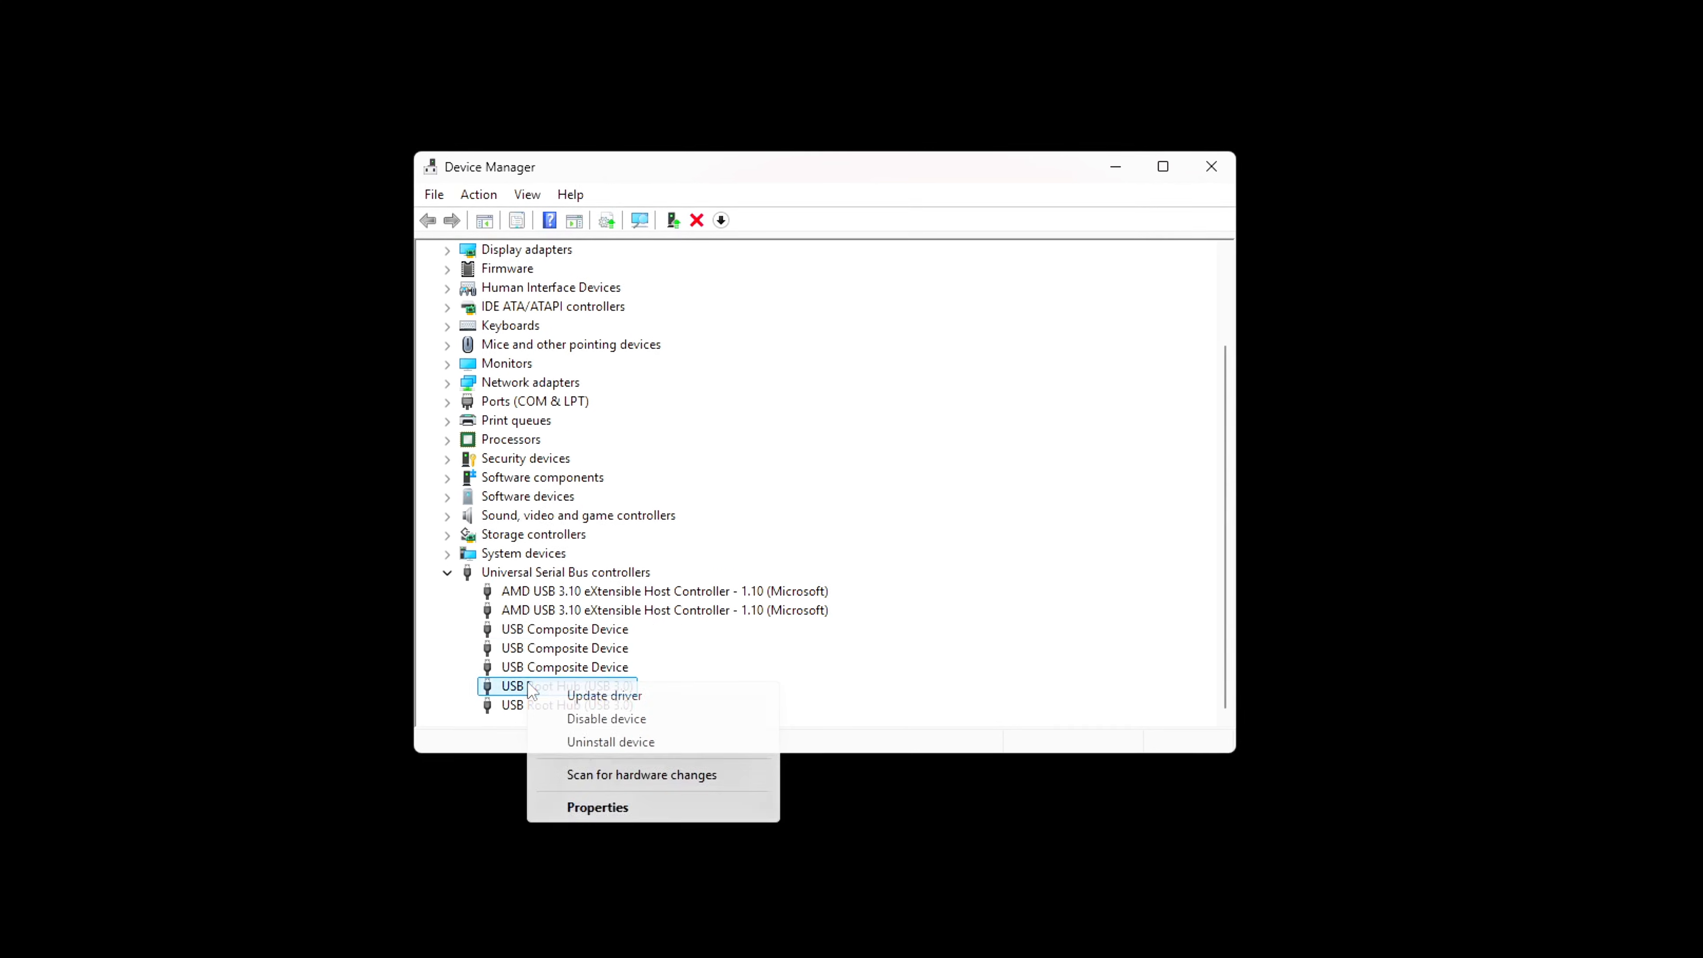
left_click(623, 807)
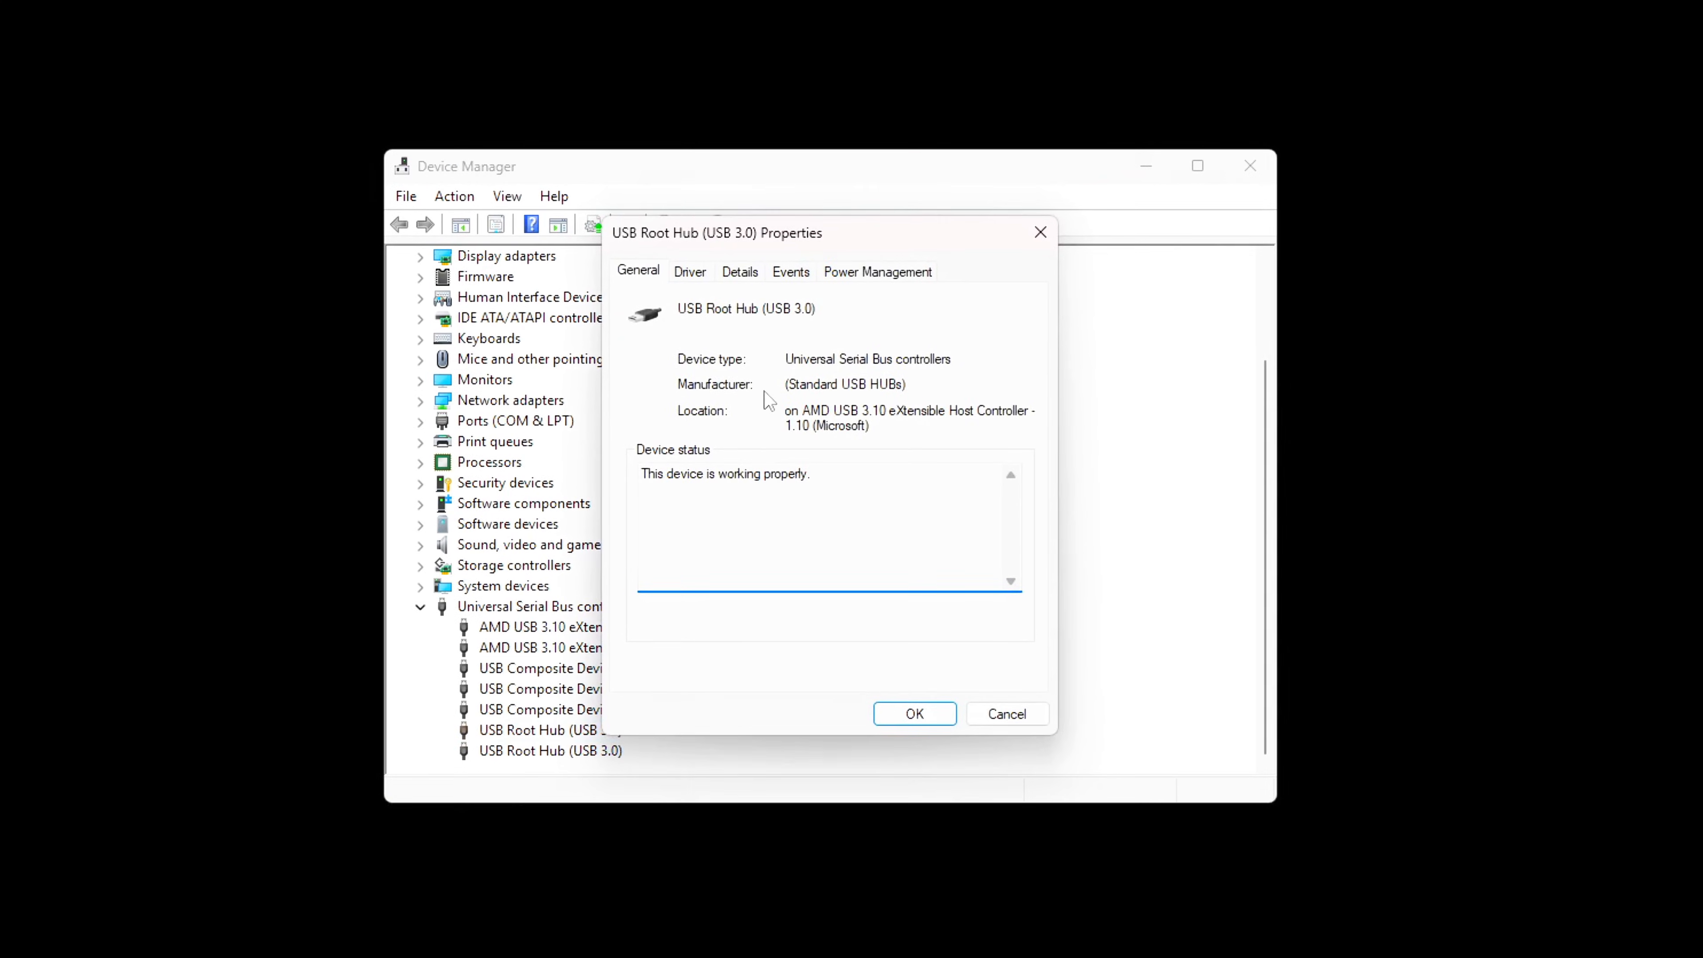
left_click(909, 275)
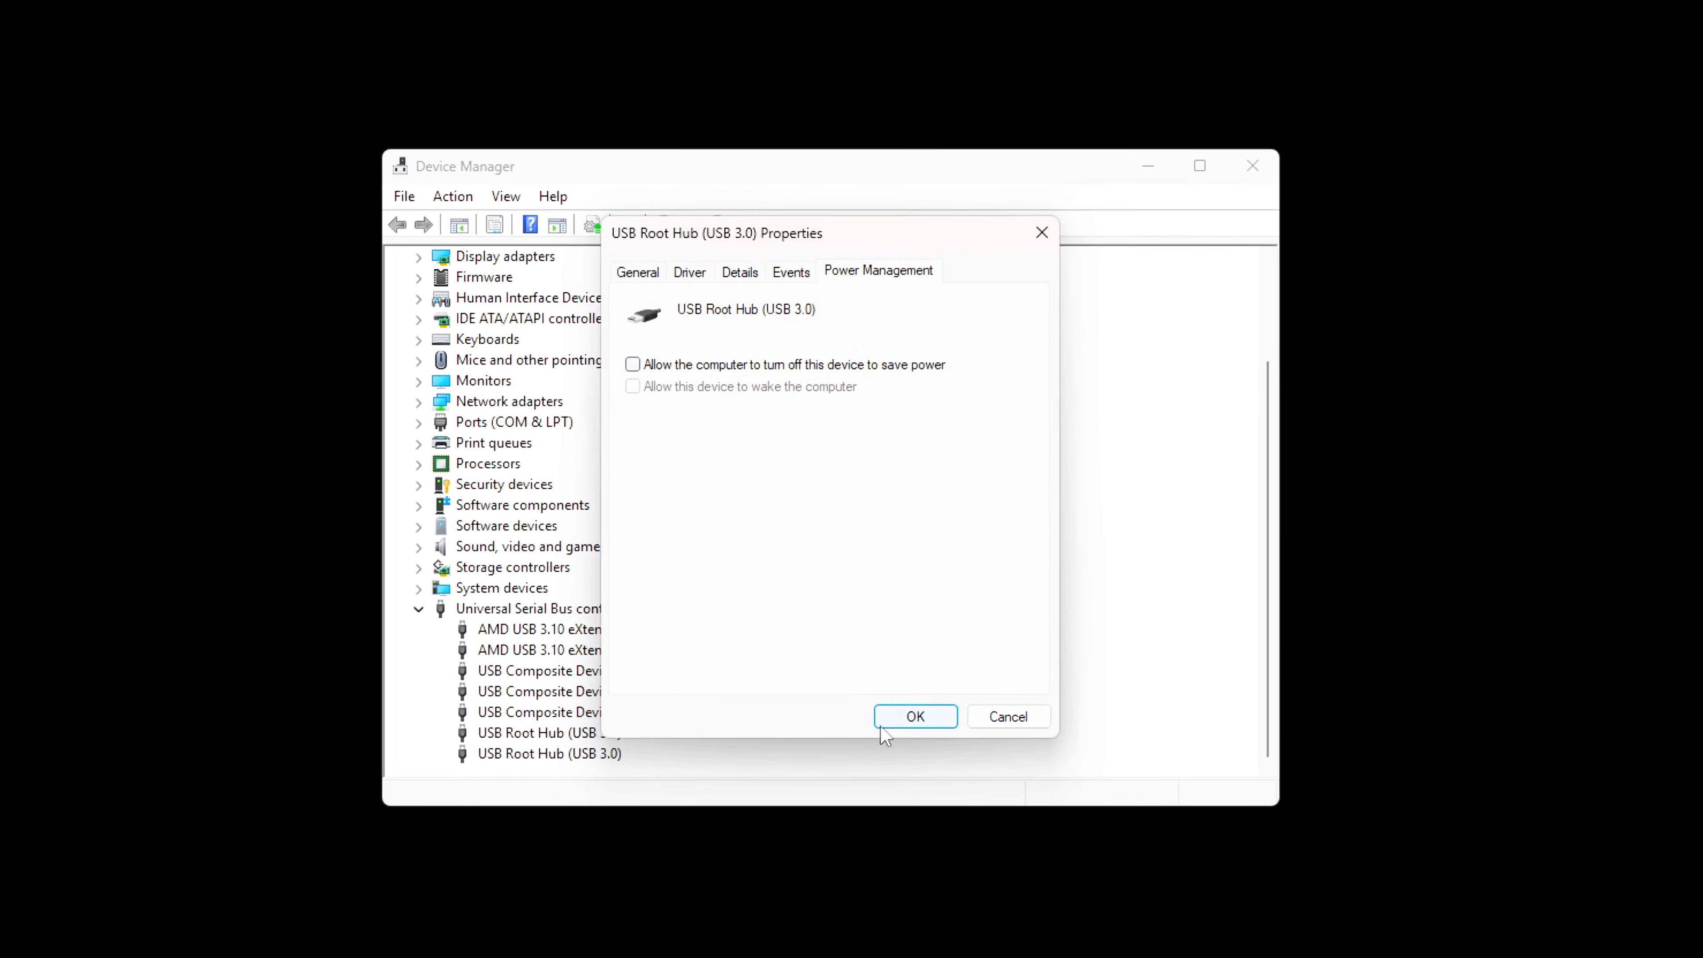
left_click(912, 733)
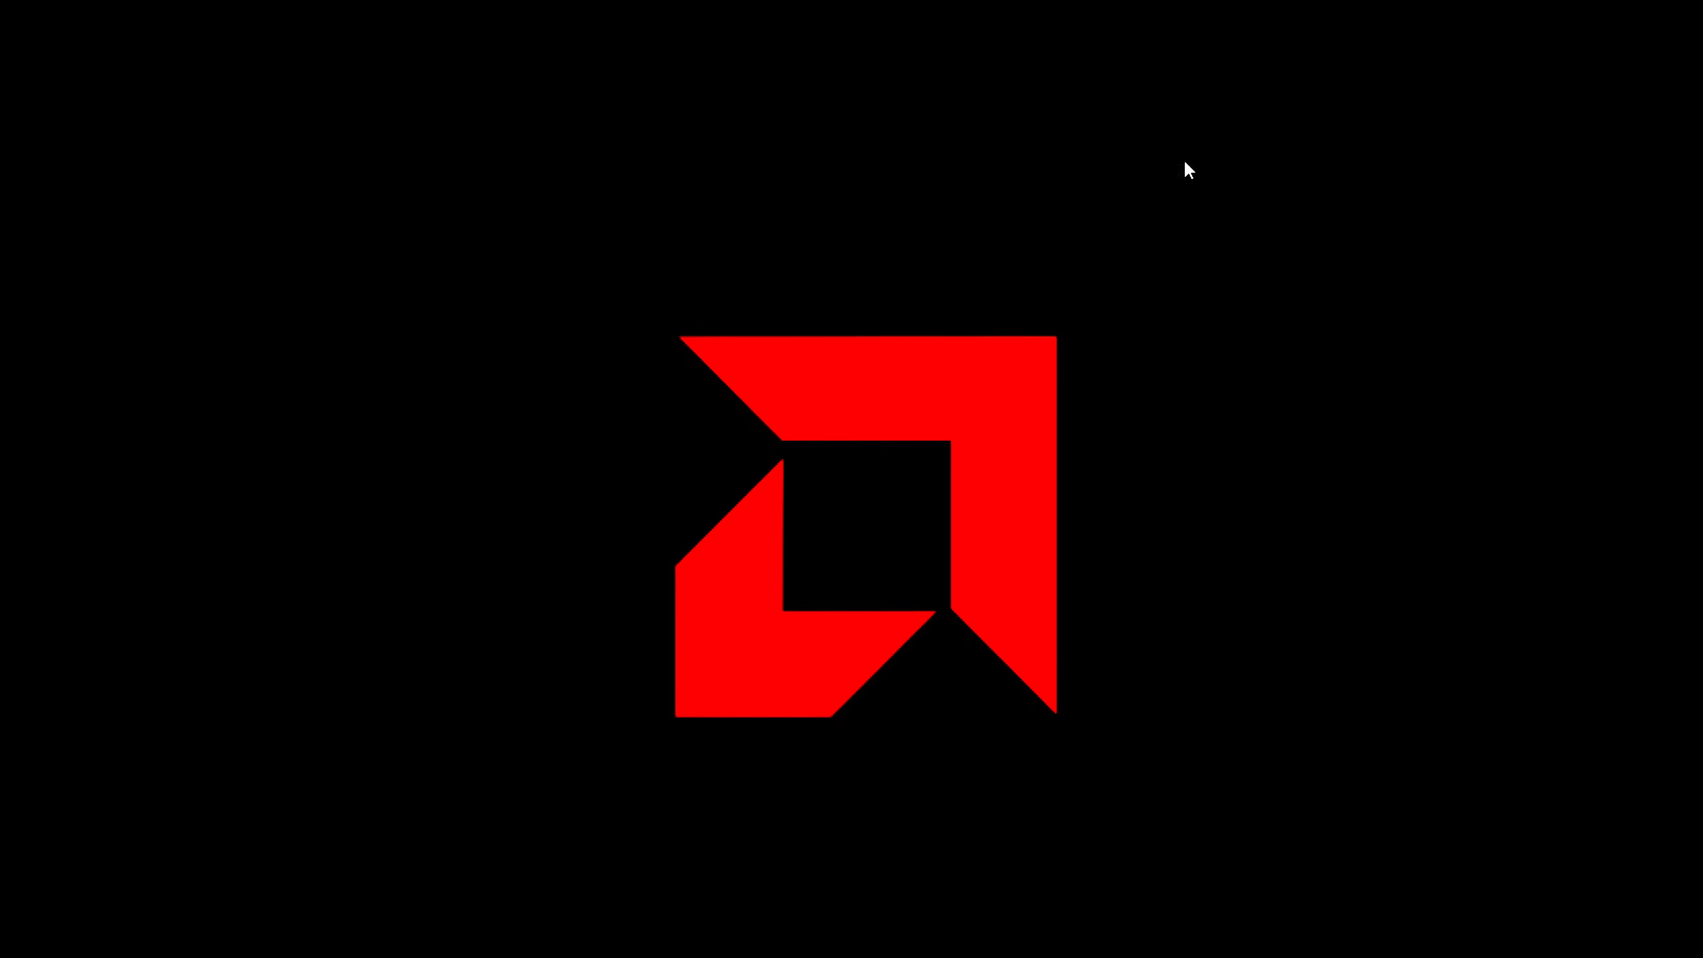
- Open the advanced power settings of the AMD Ryzen High Performance plan from Power Options
key("super")
type("pow")
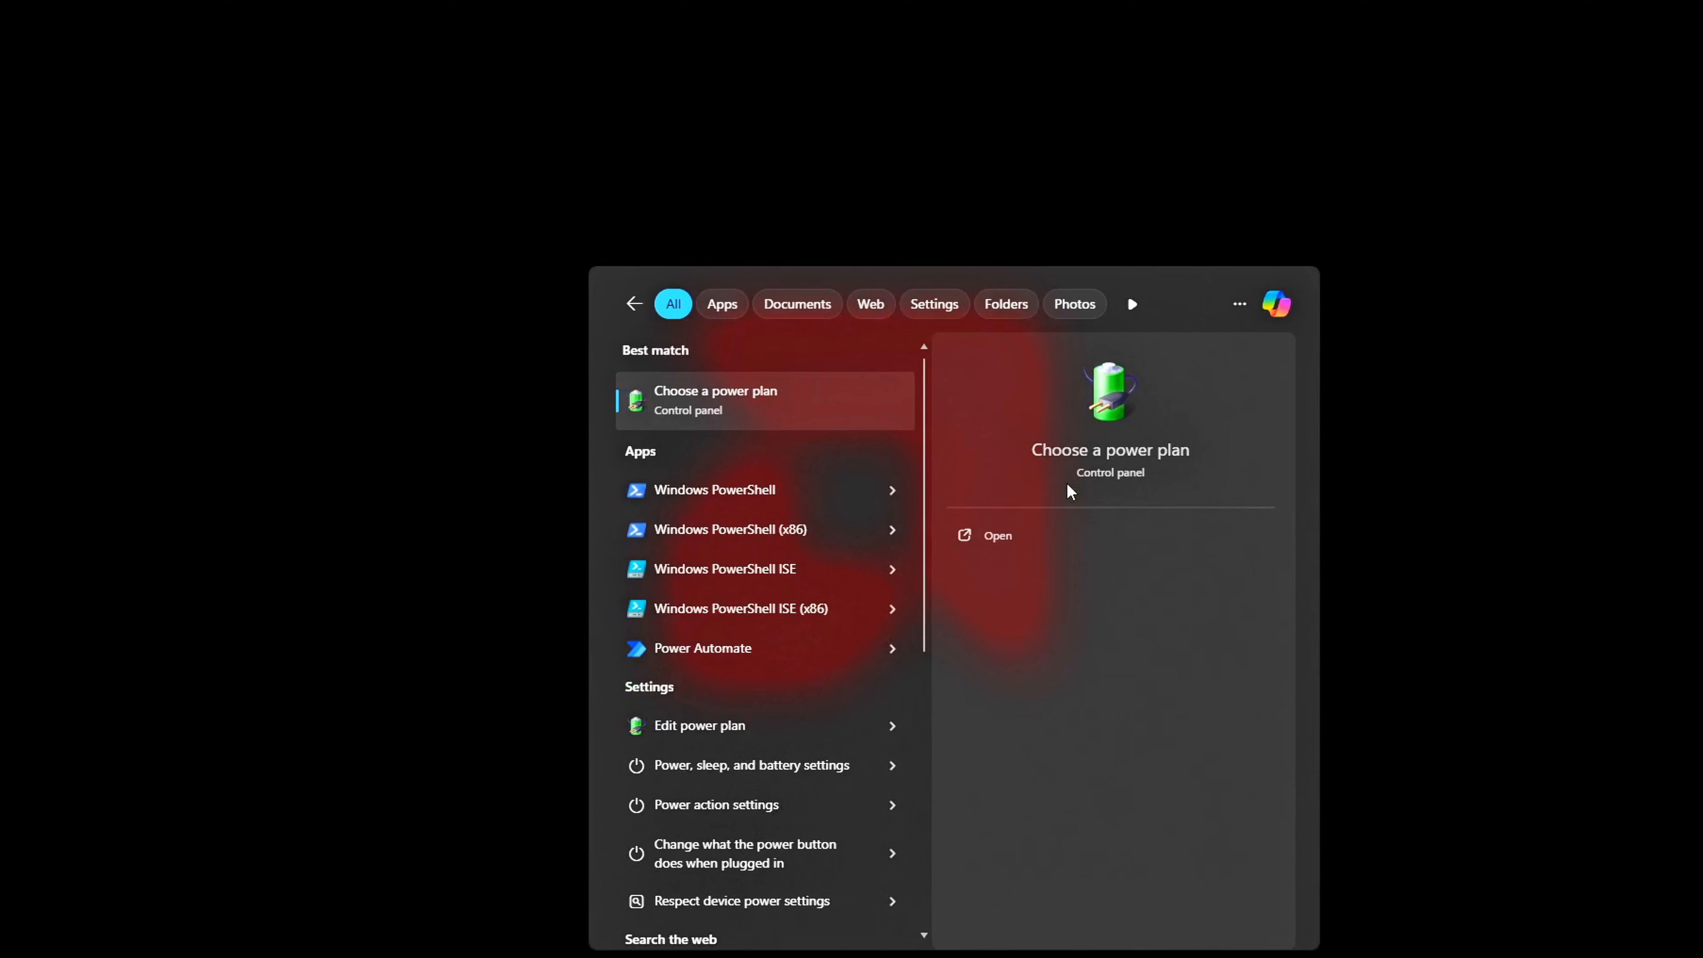
key("Return")
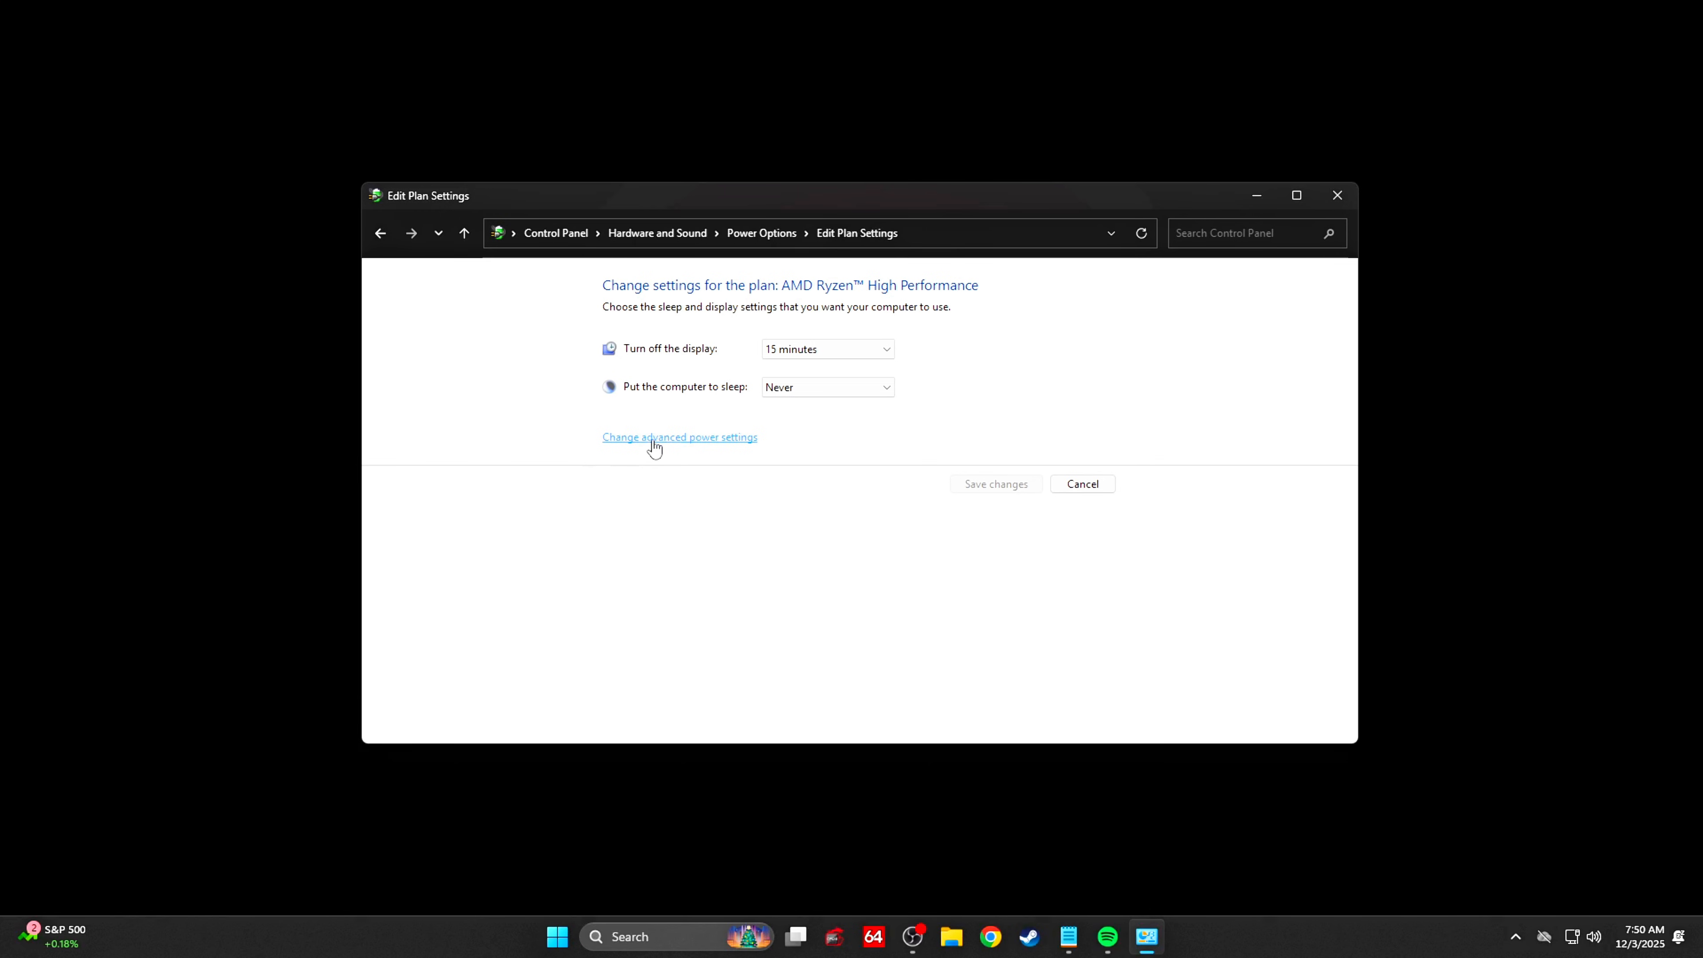
left_click(654, 447)
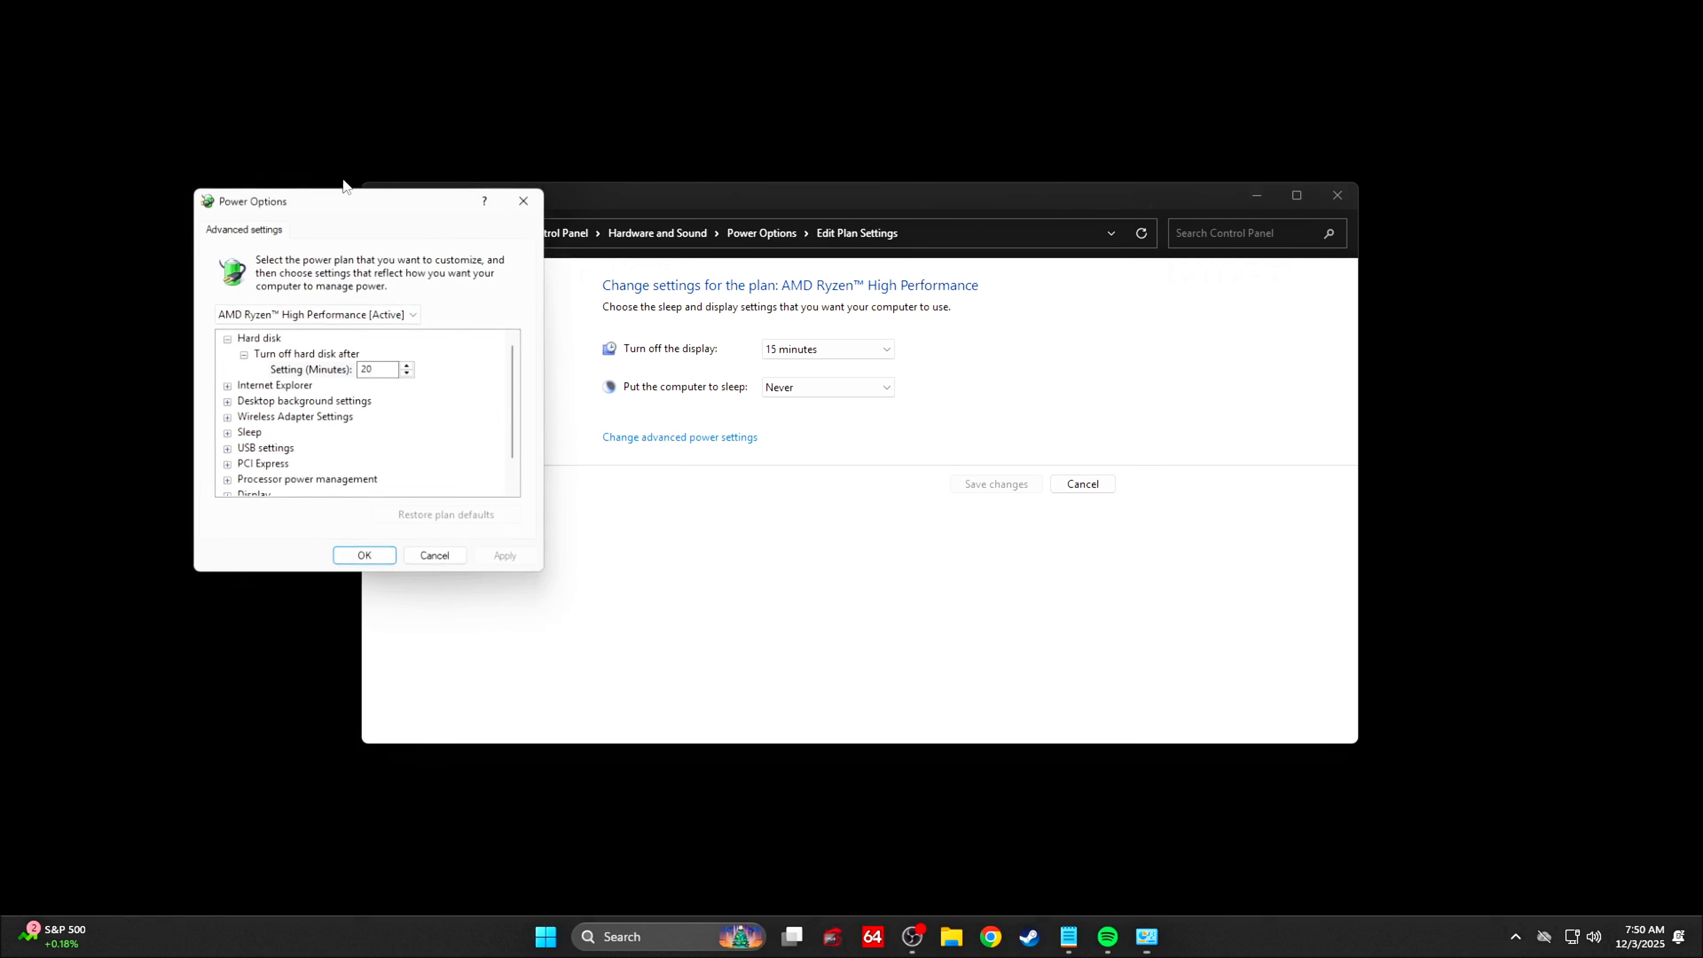
left_click_drag(316, 201, 831, 304)
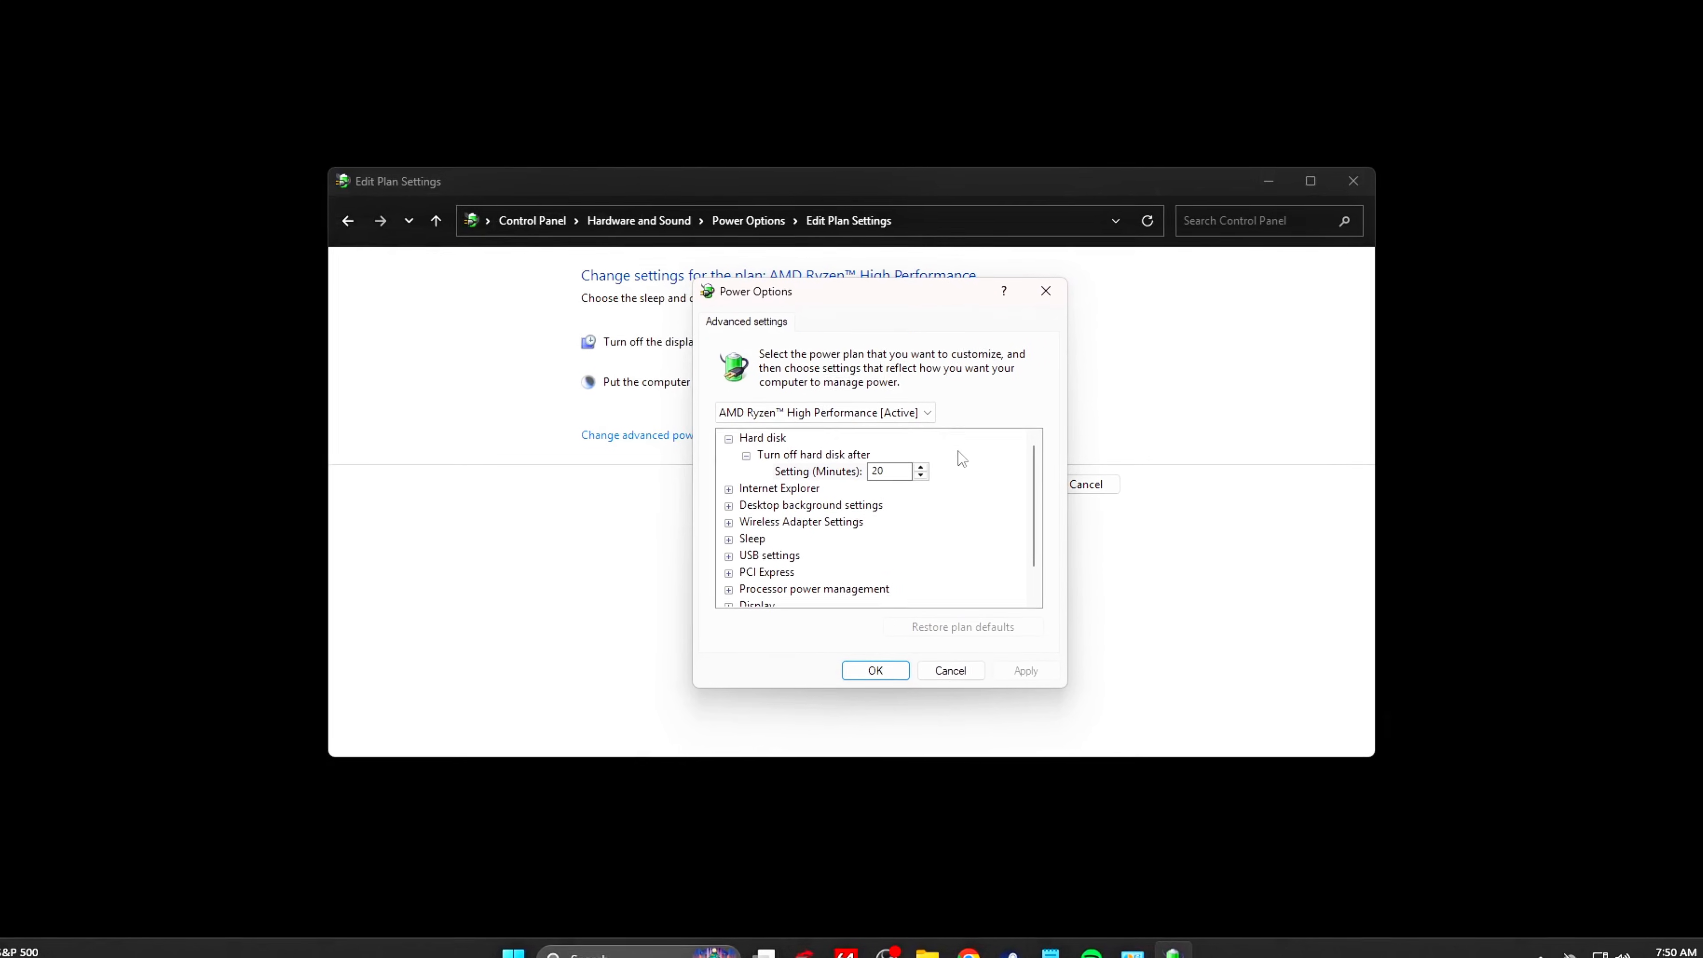
scroll(1037, 482, "down", 1)
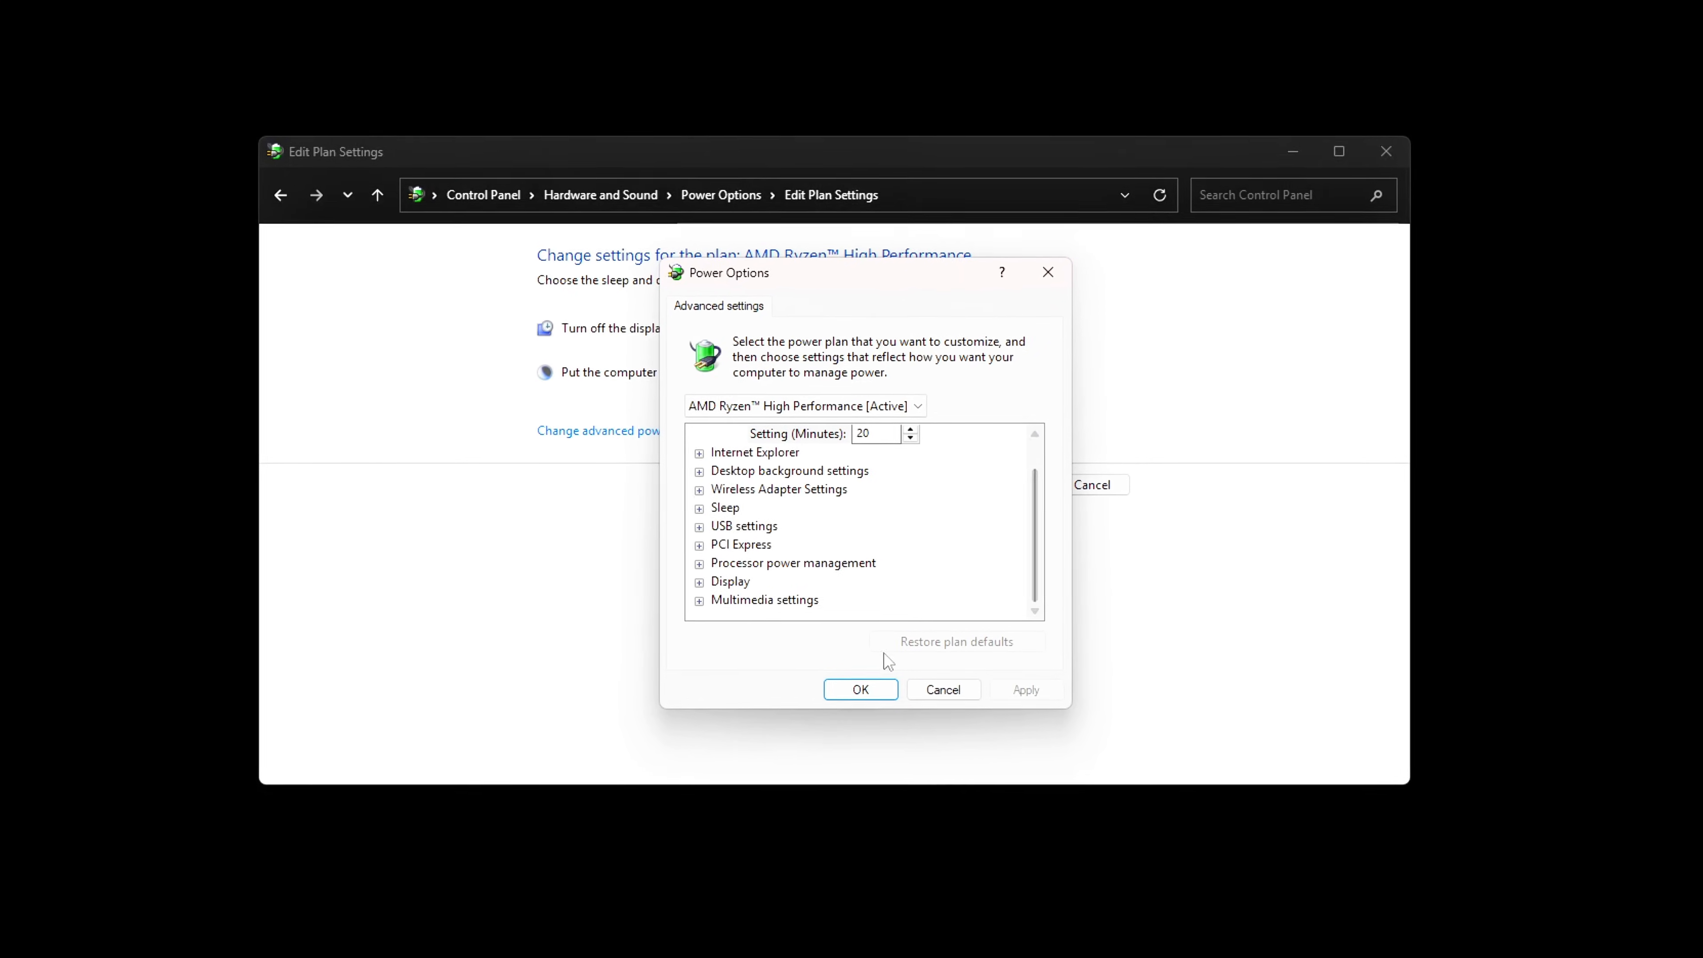
- Check that the plan's minimum and maximum processor states are both 100%, and close the power settings
left_click(684, 568)
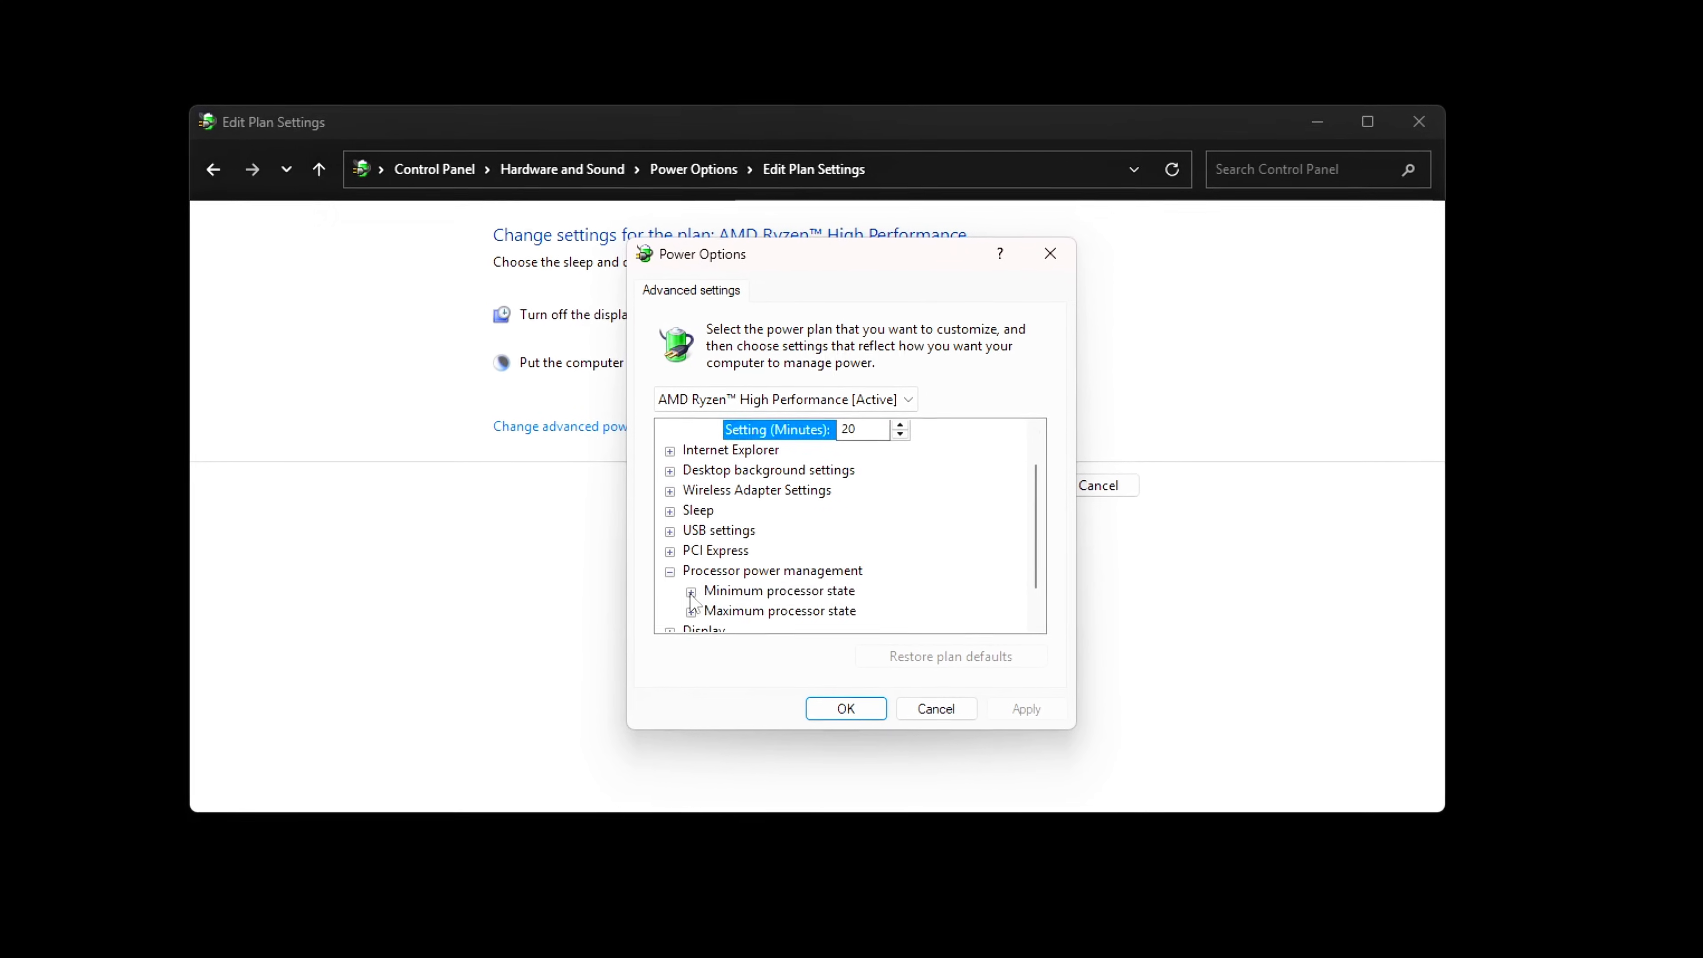
left_click(704, 587)
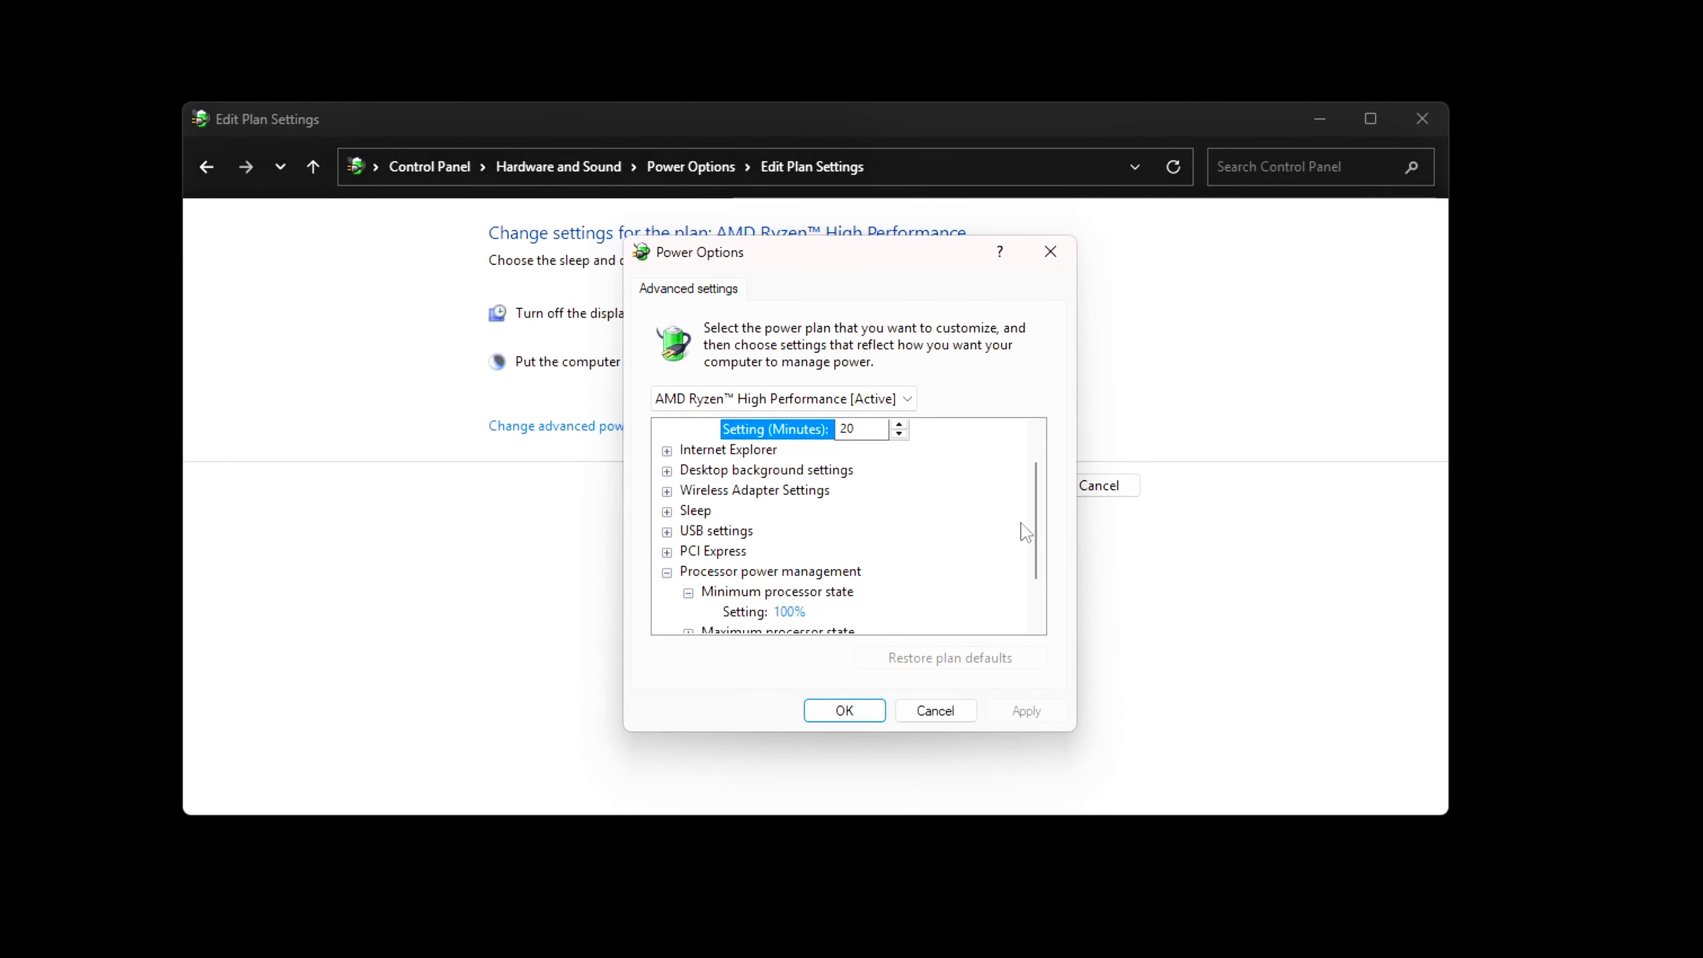
scroll(1036, 589, "down", 1)
left_click(688, 573)
left_click(794, 552)
left_click(796, 591)
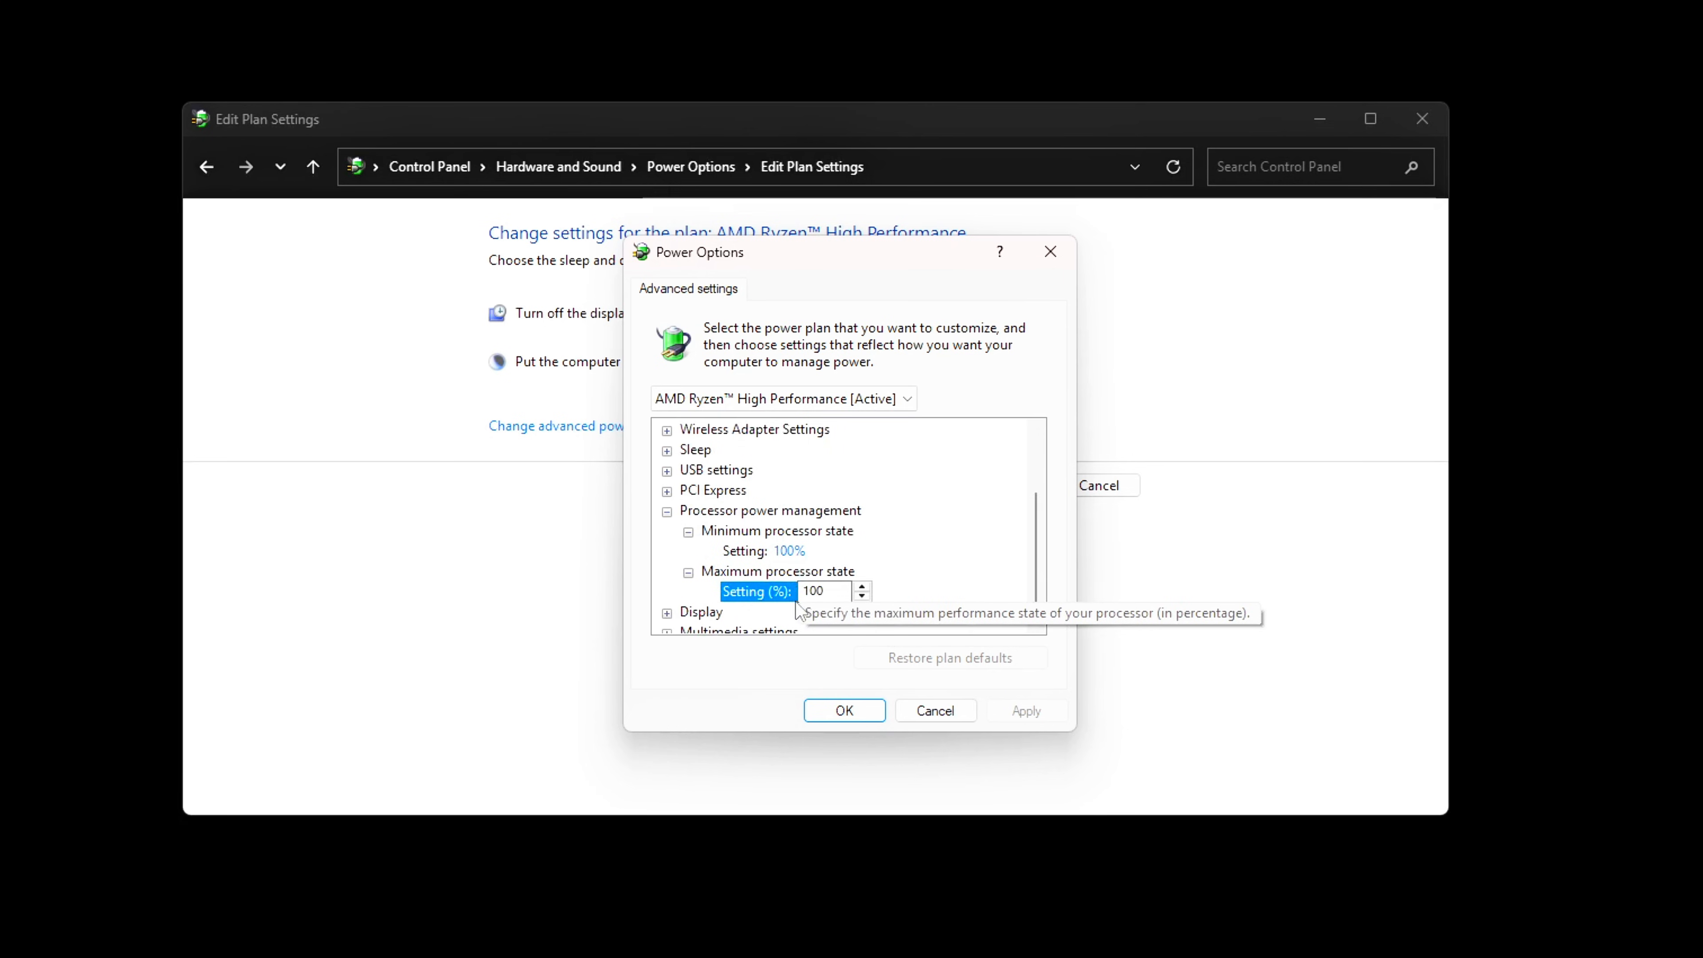
left_click(796, 552)
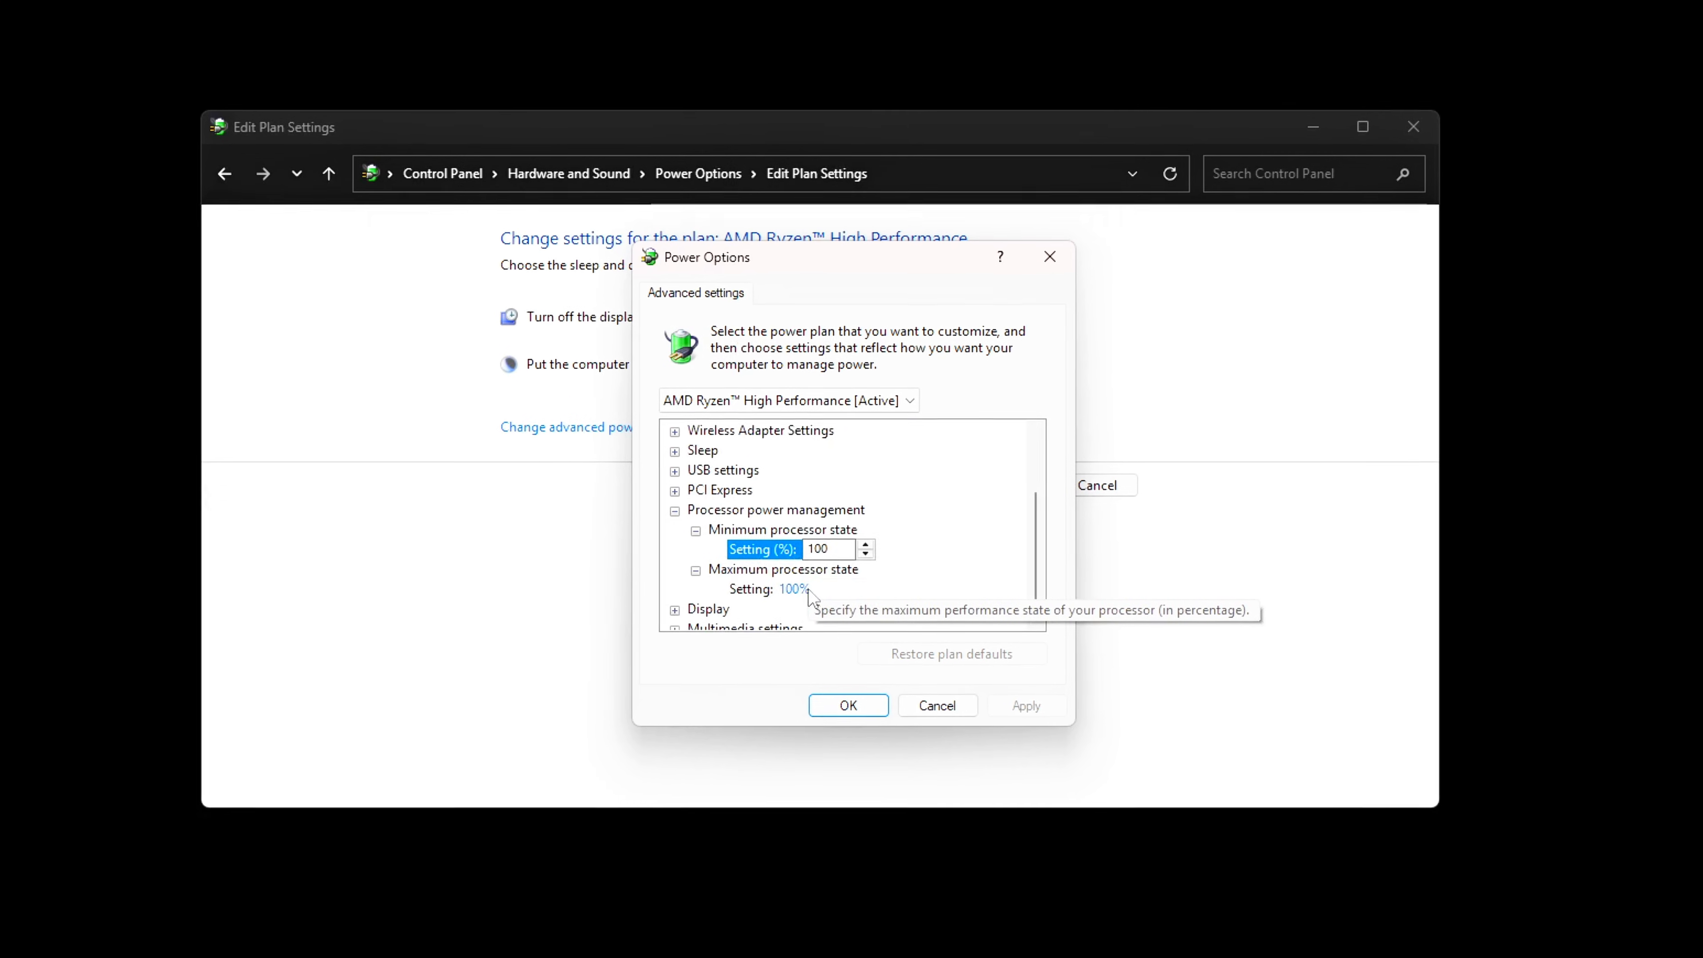
left_click(797, 590)
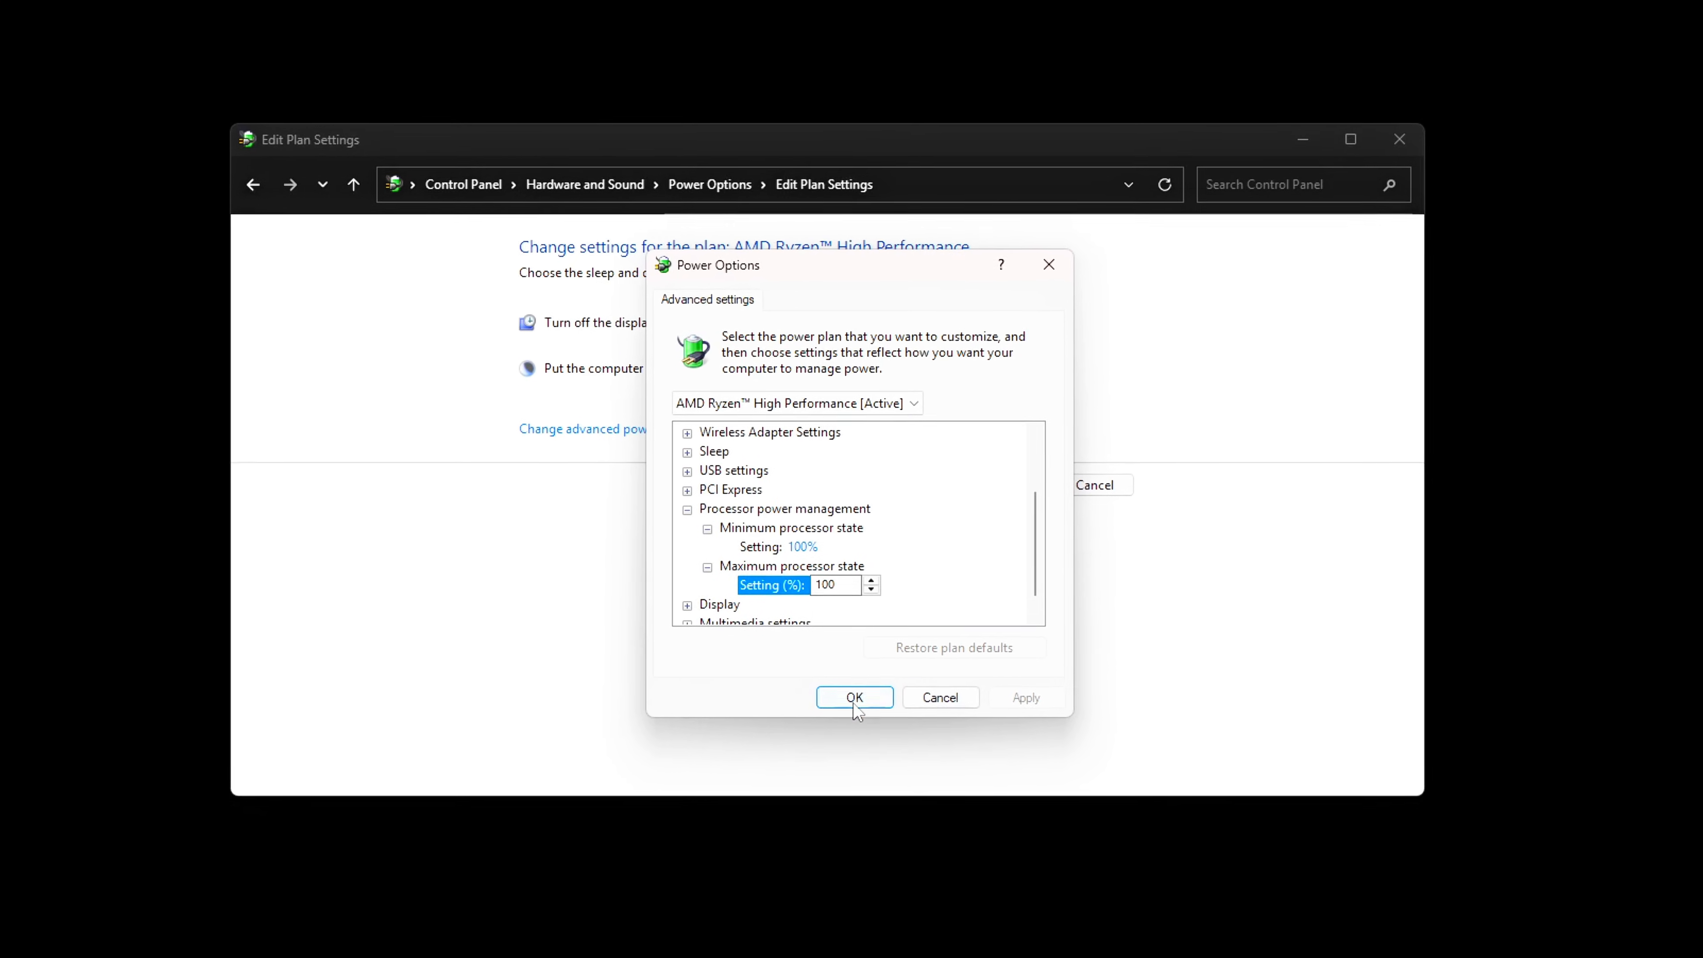
left_click(848, 705)
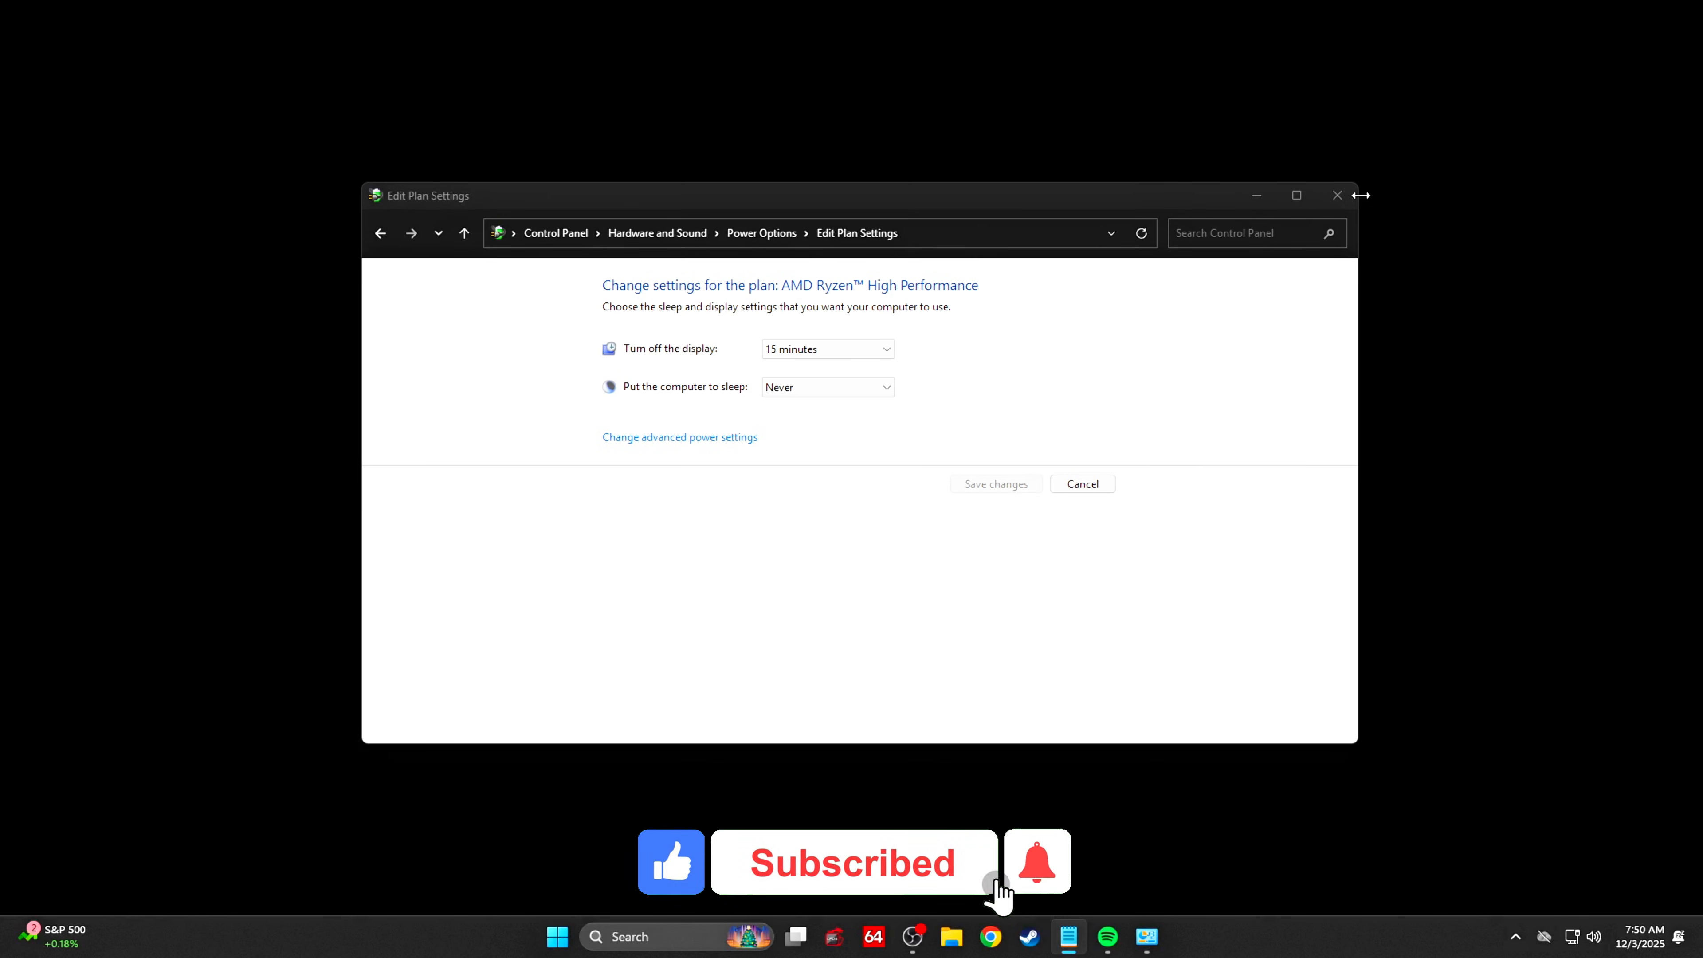
left_click(1337, 195)
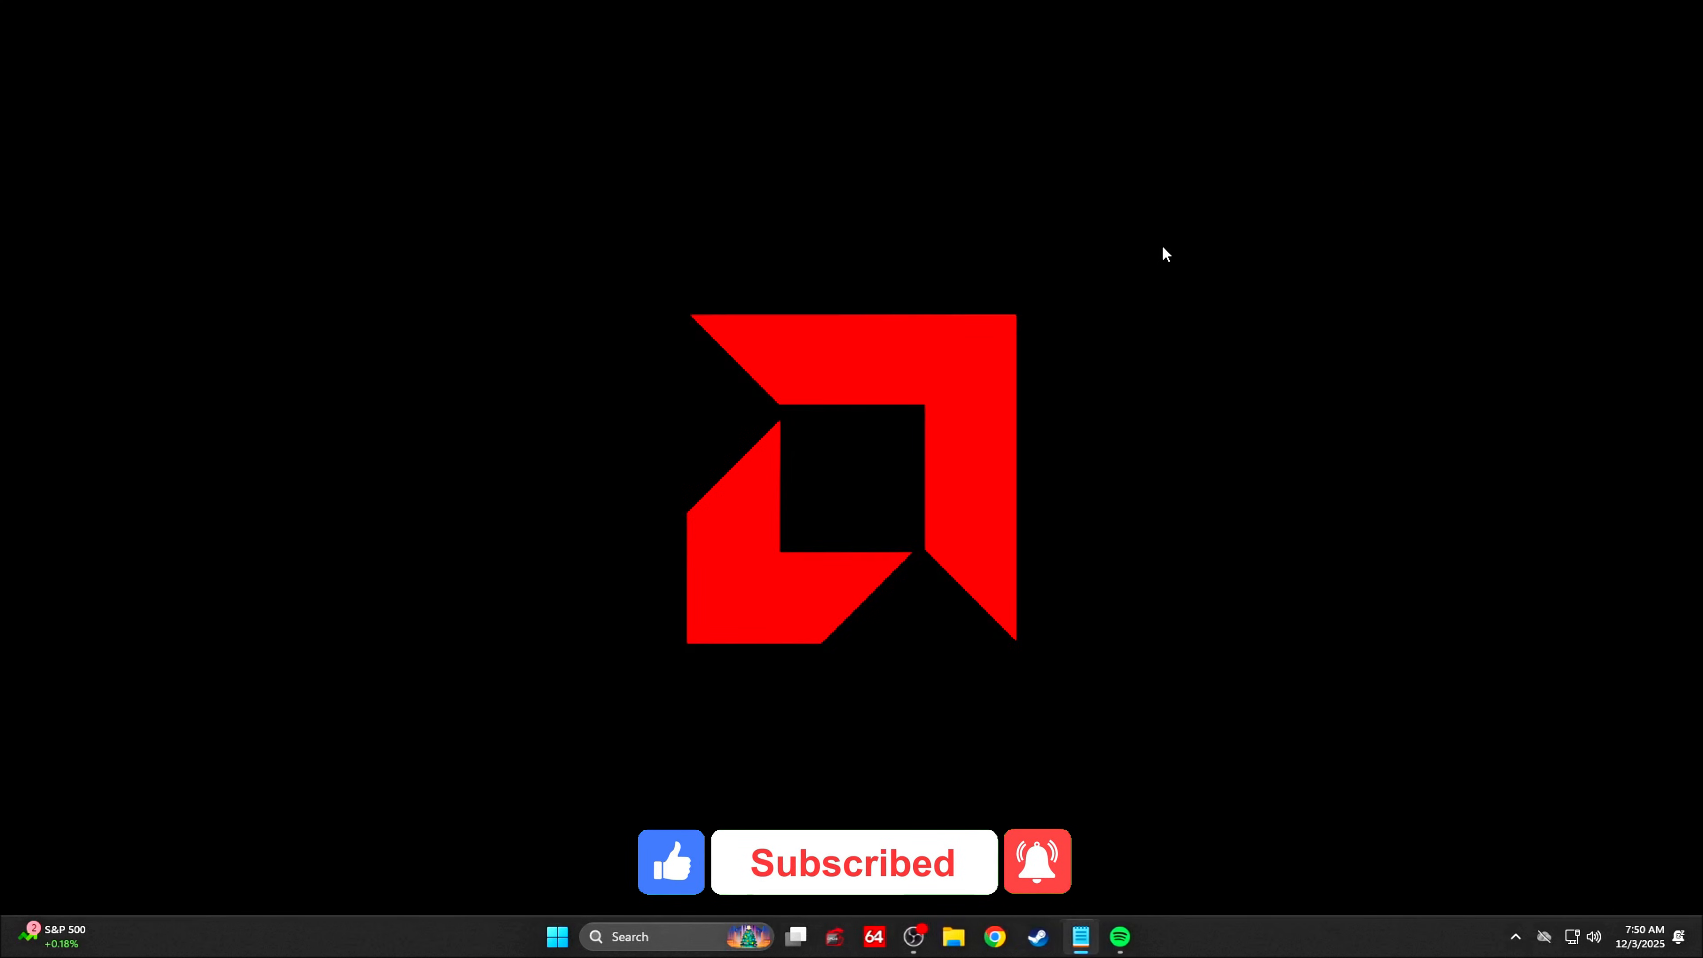
- Open Device Manager, expand System devices and bring up the available actions for High precision event timer
key("super+x")
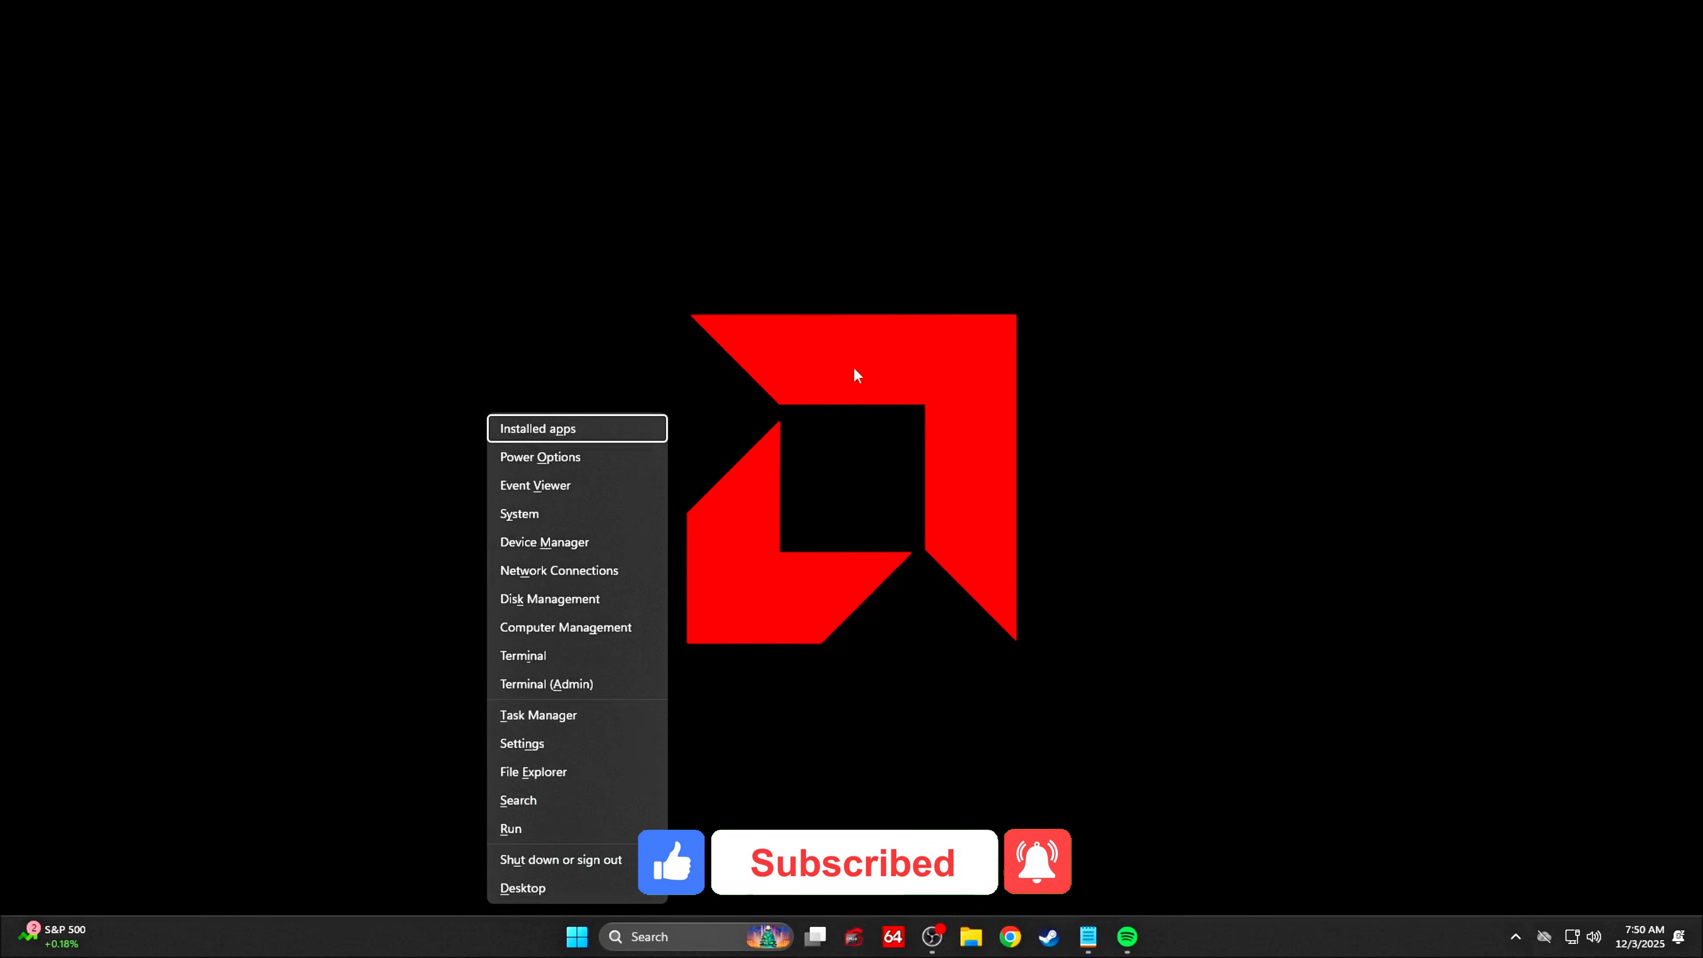
left_click(582, 541)
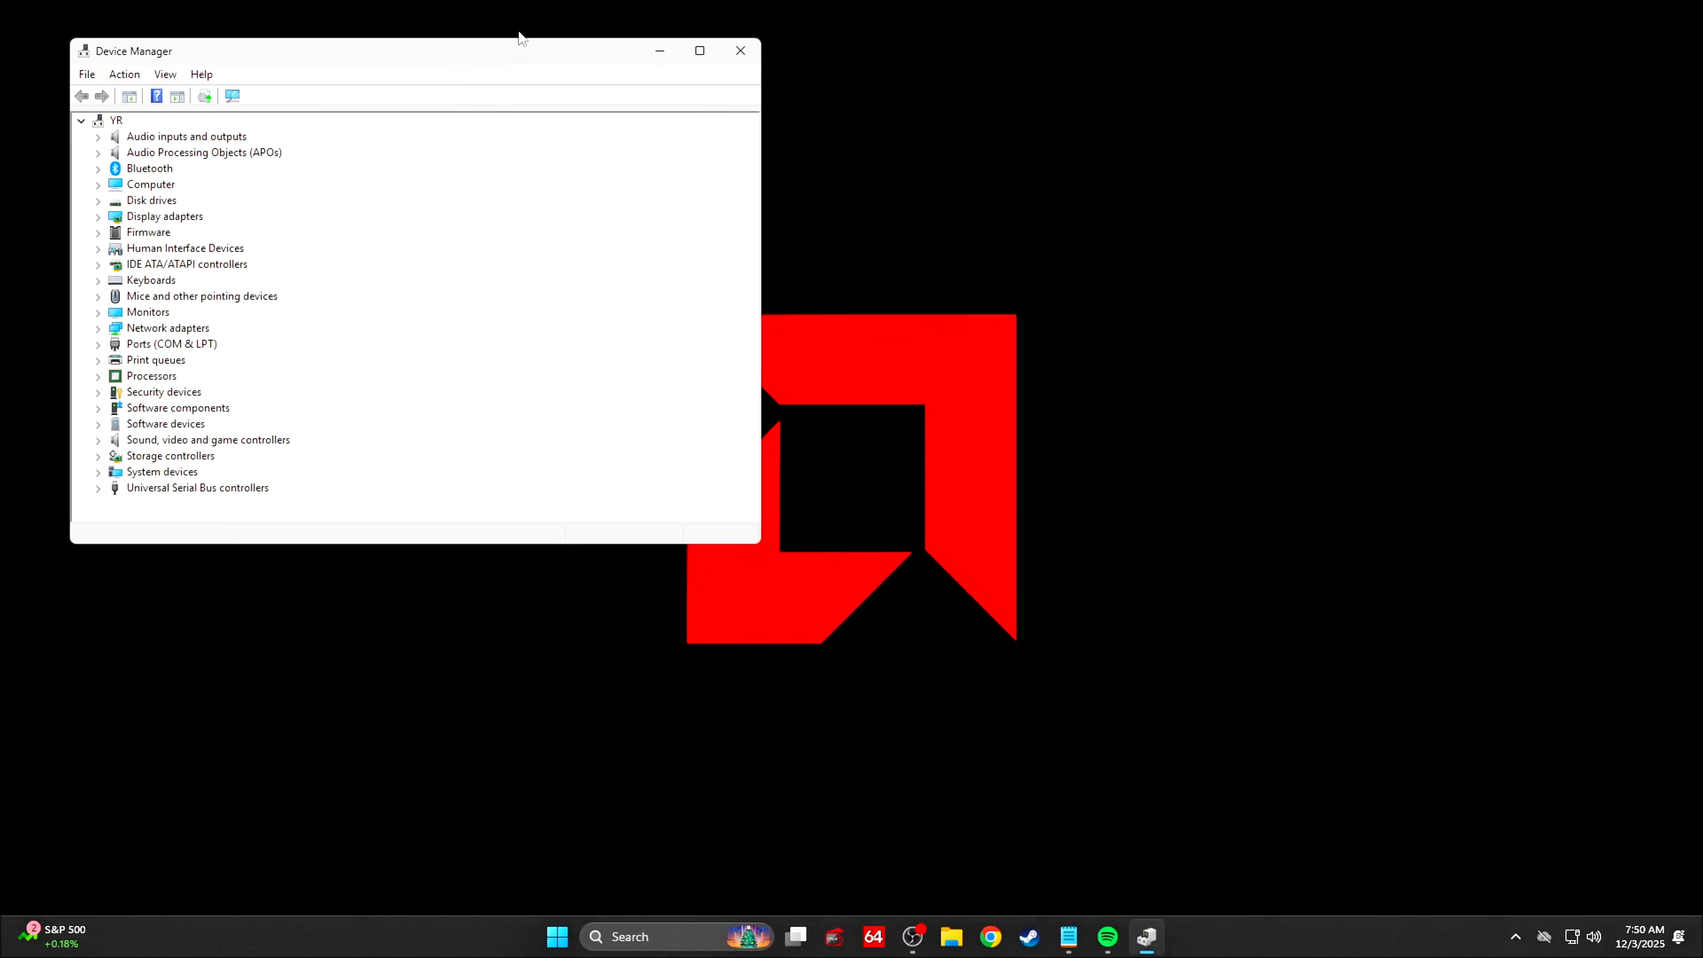
left_click_drag(546, 56, 999, 172)
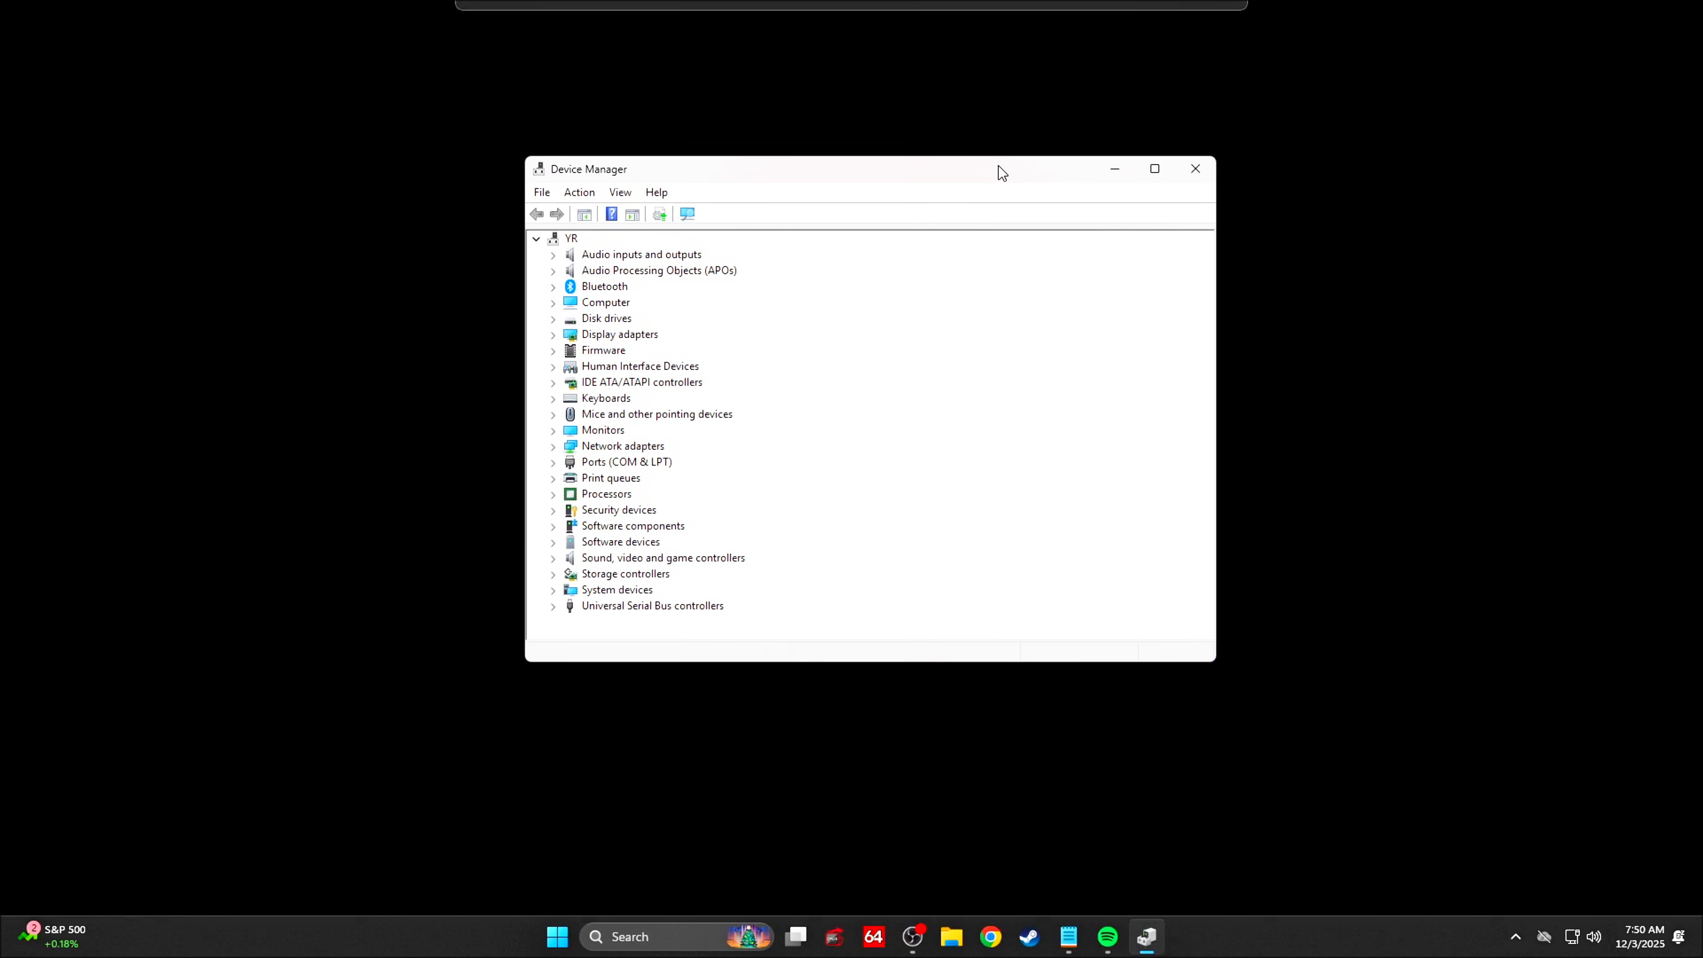
left_click(553, 590)
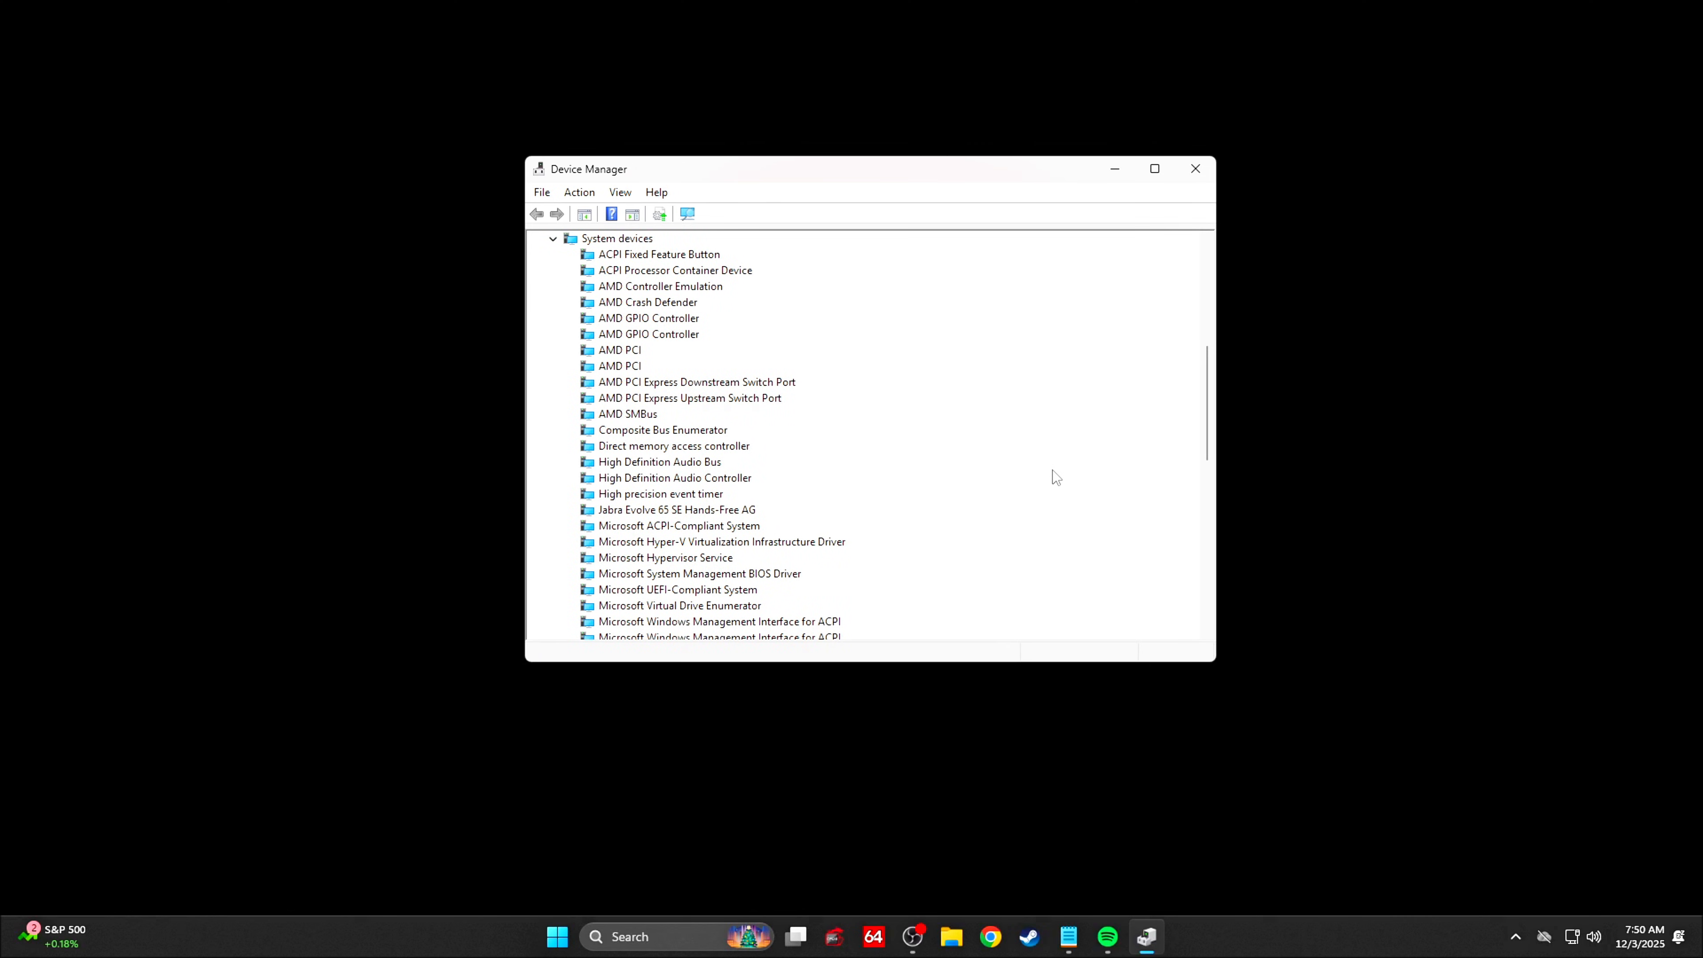
left_click(638, 496)
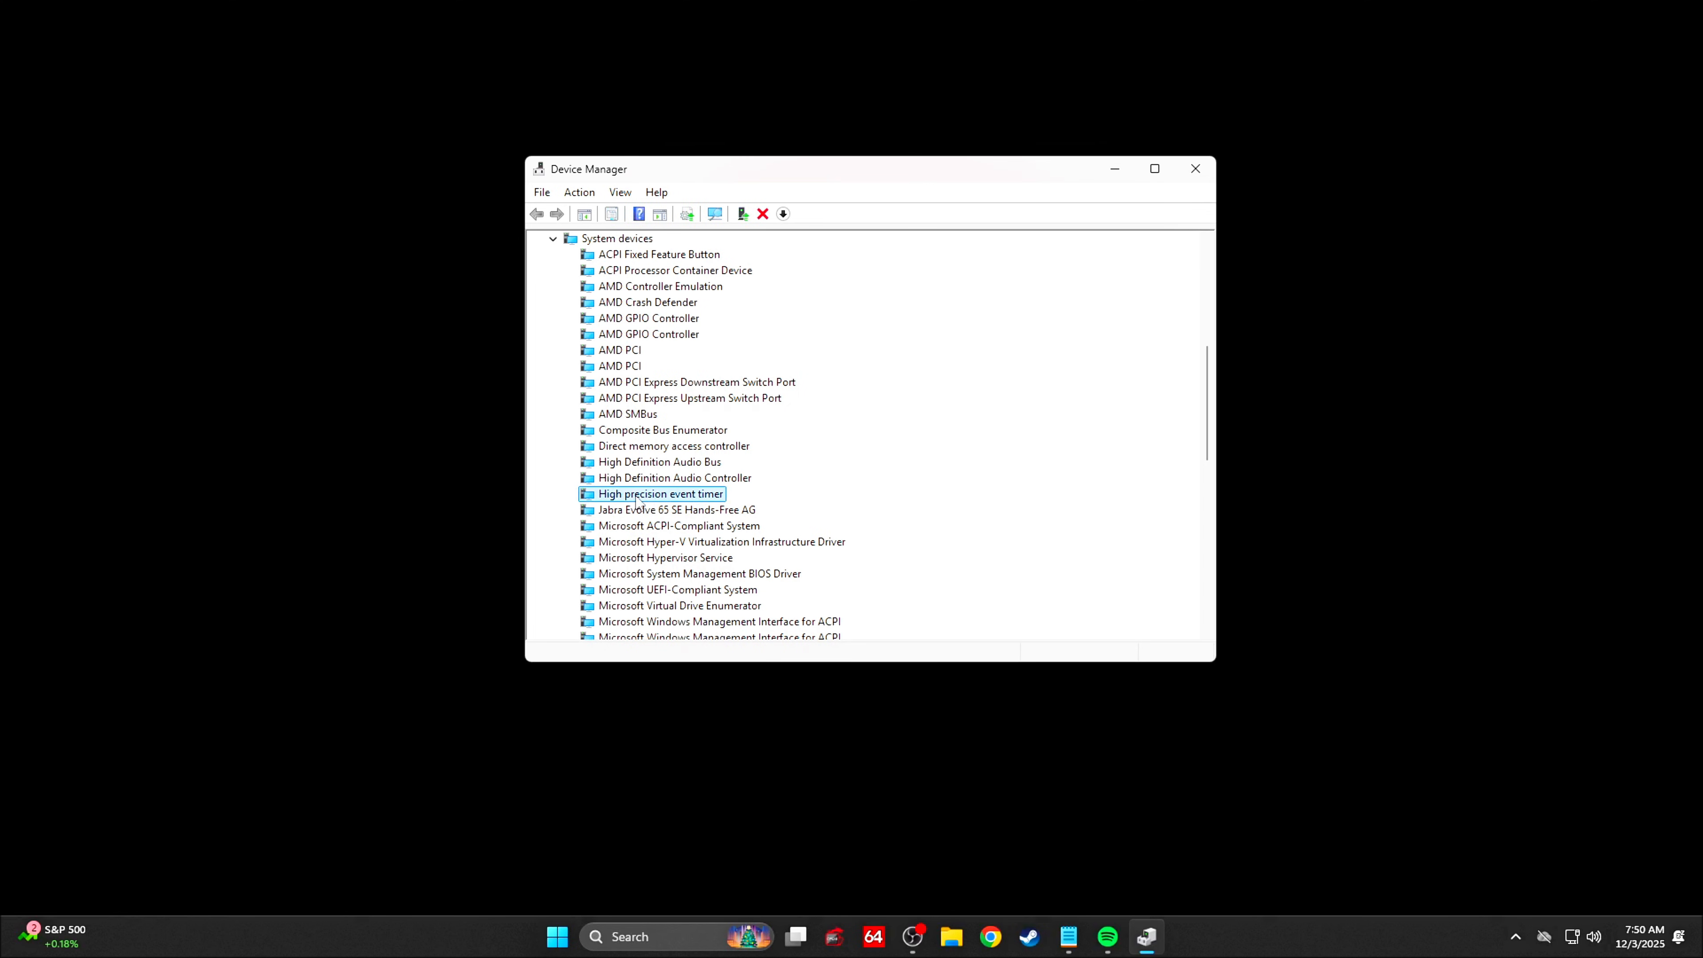
right_click(635, 500)
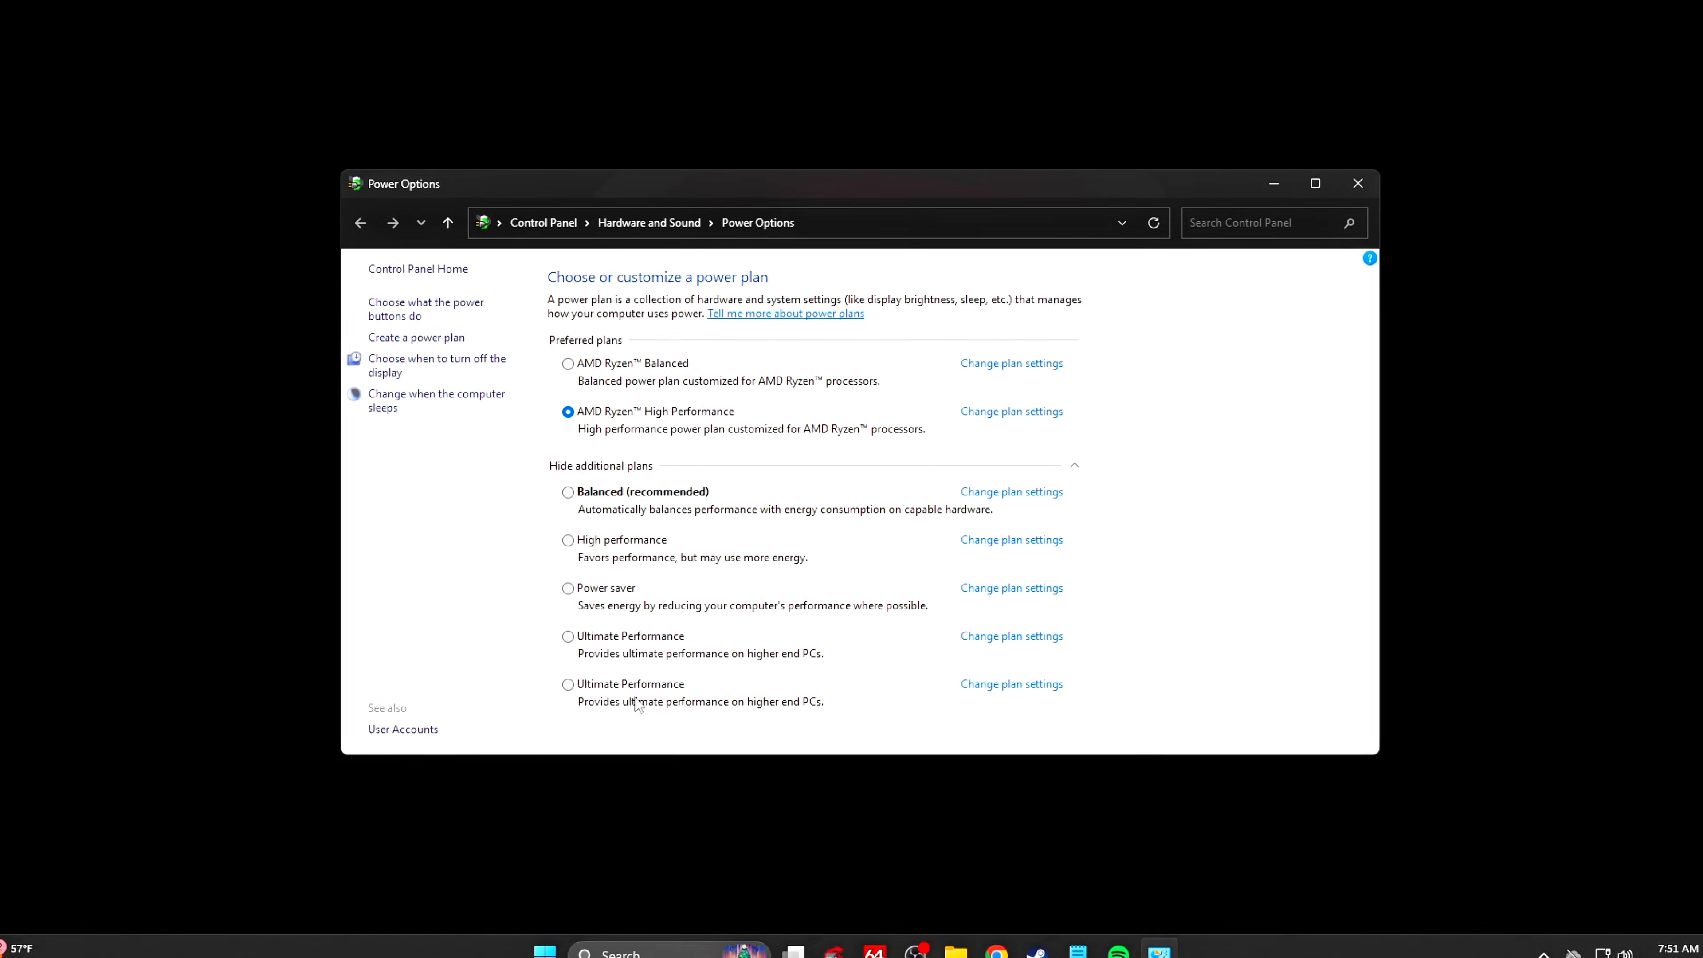
- Make the first Ultimate Performance power plan active and open its plan settings
left_click(607, 639)
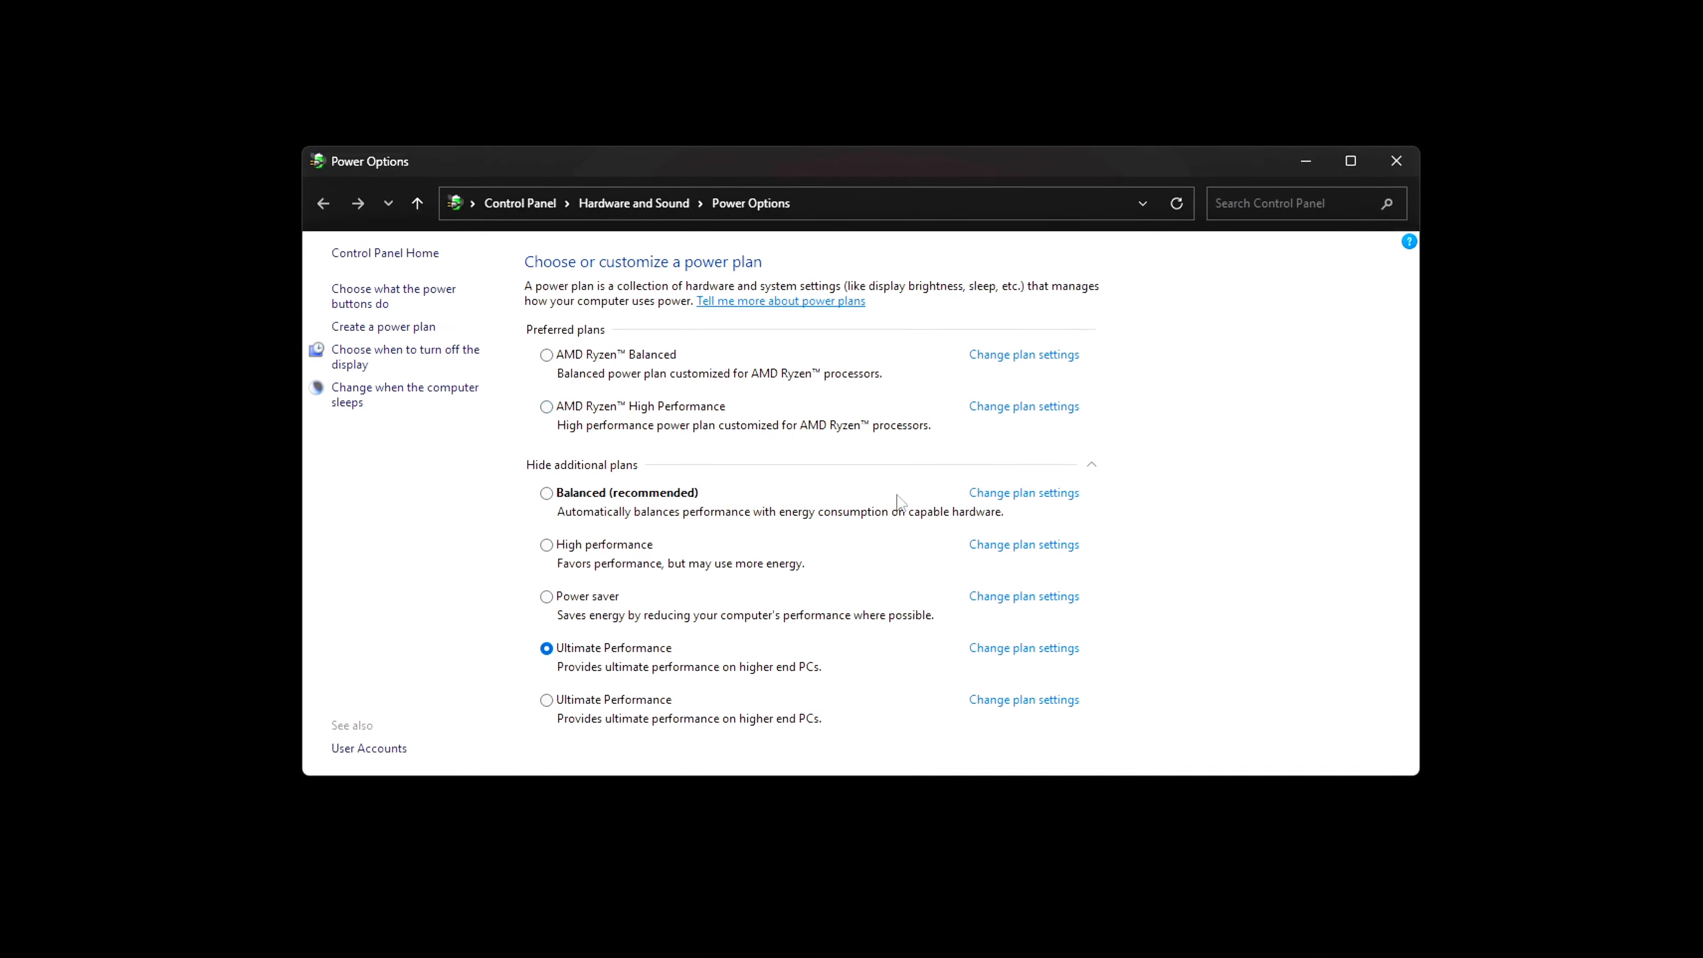
left_click(1026, 651)
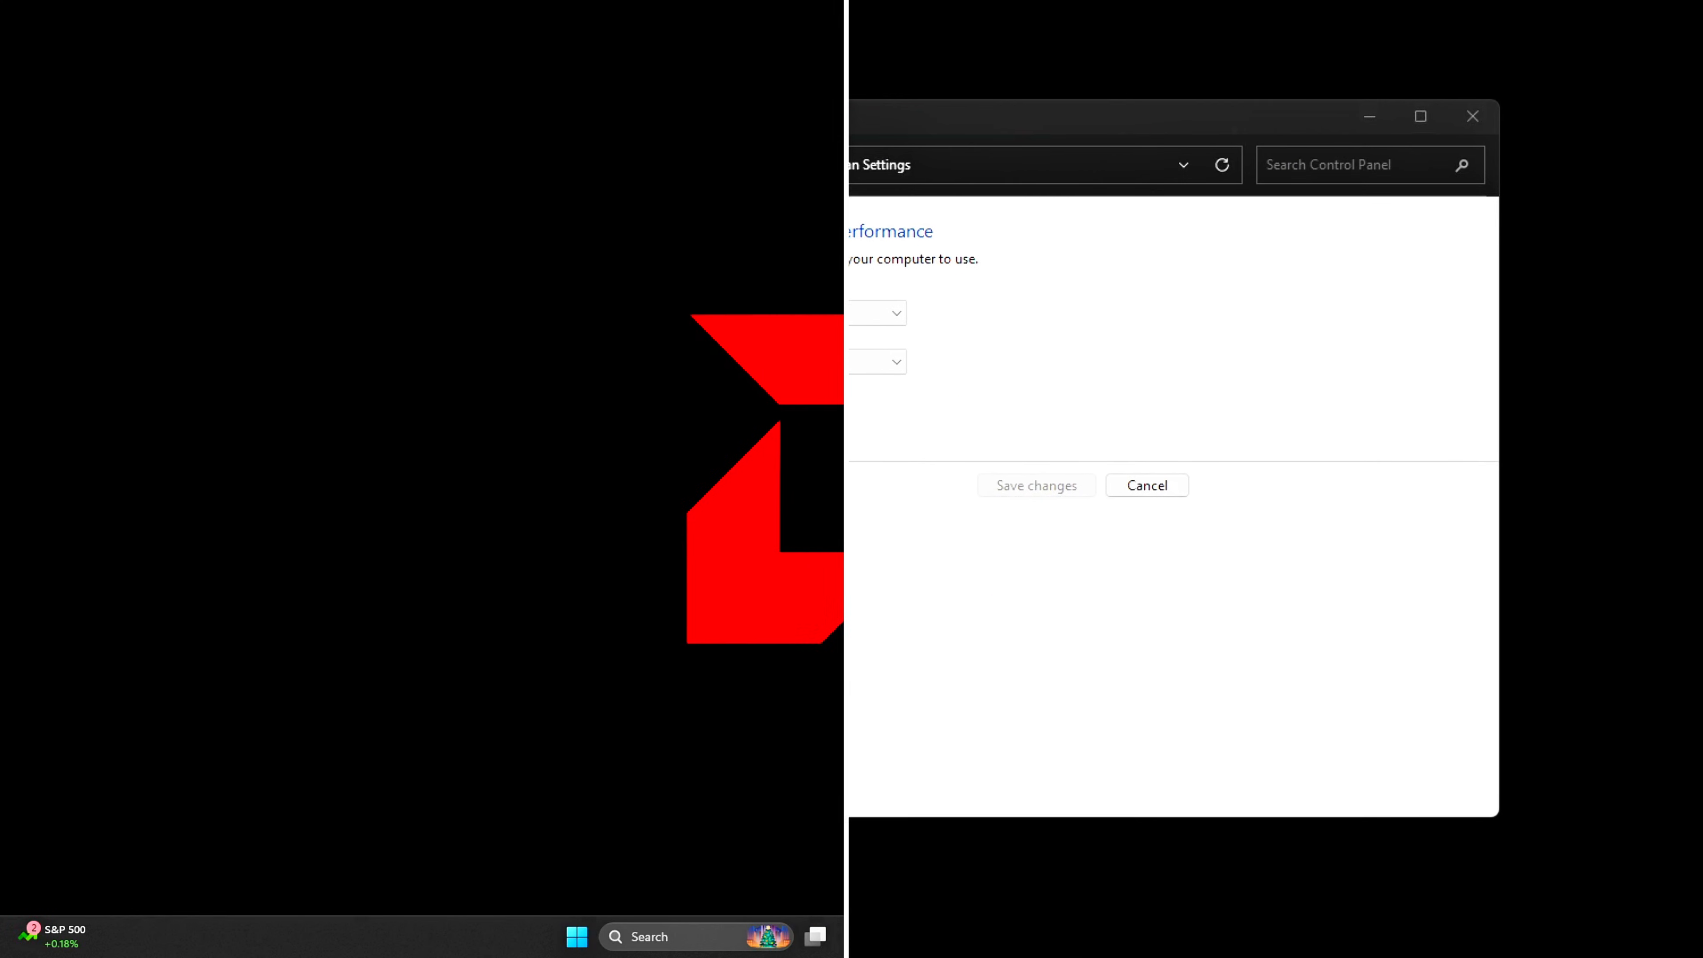
- Run powercfg -duplicatescheme e9a42b02-d5df-448d-aa00-03f14749eb61 in Command Prompt as administrator
type("cmd")
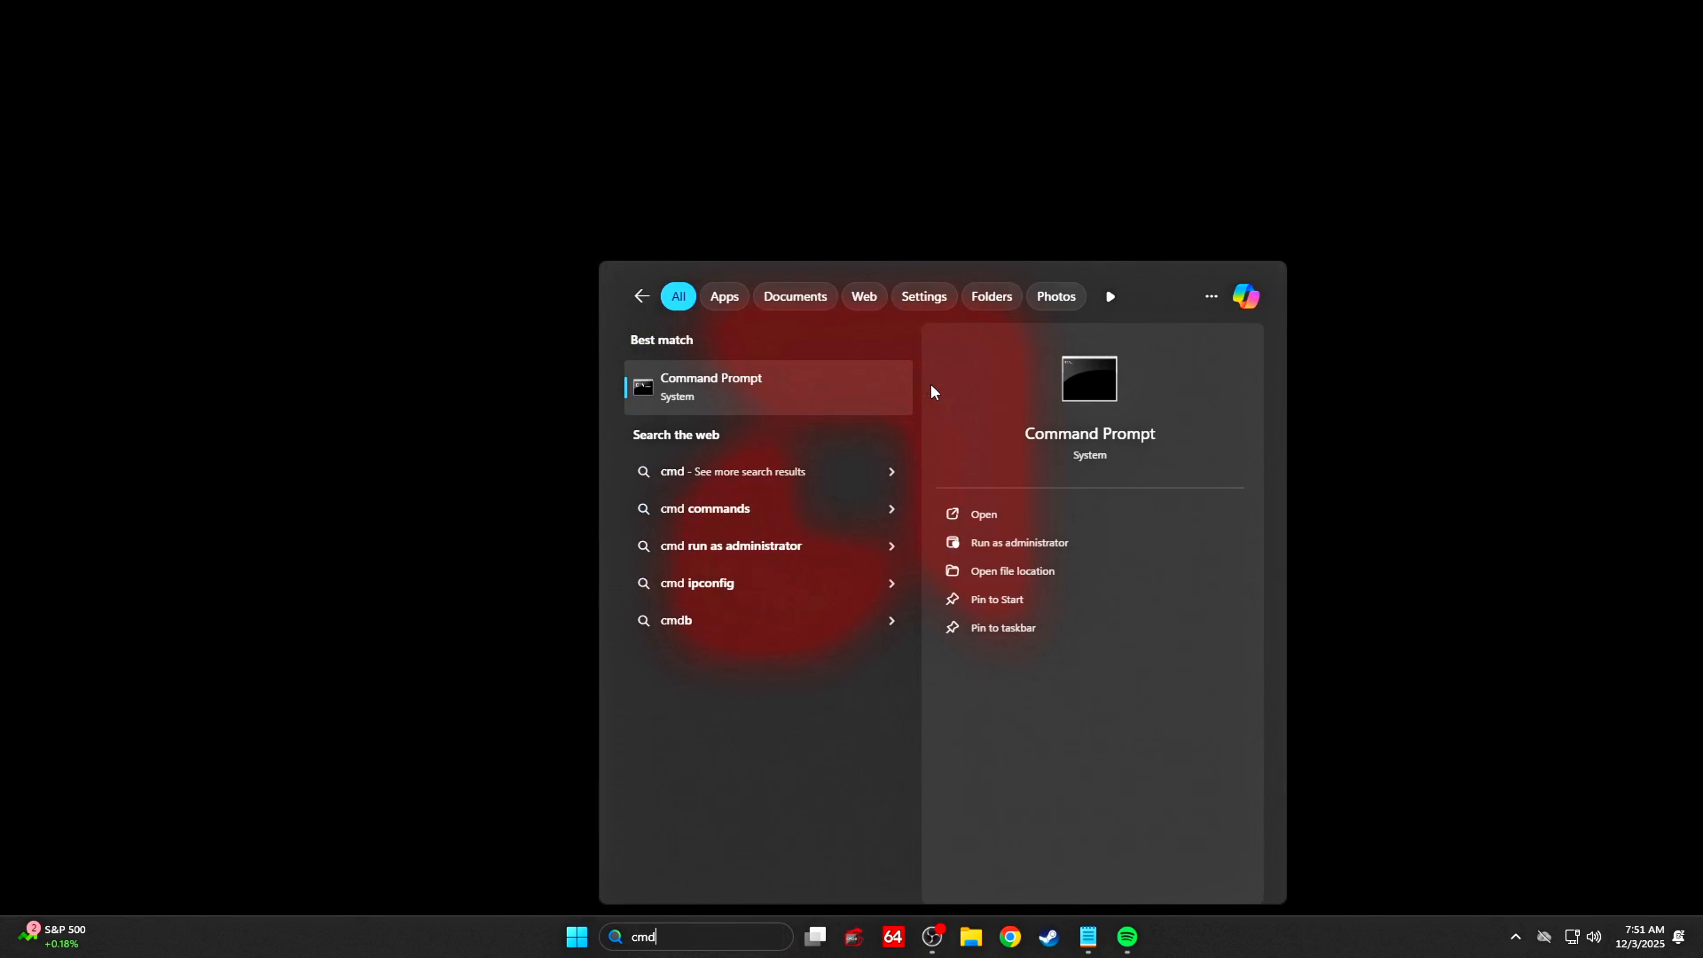
left_click(991, 540)
left_click_drag(685, 83, 1045, 224)
left_click(748, 418)
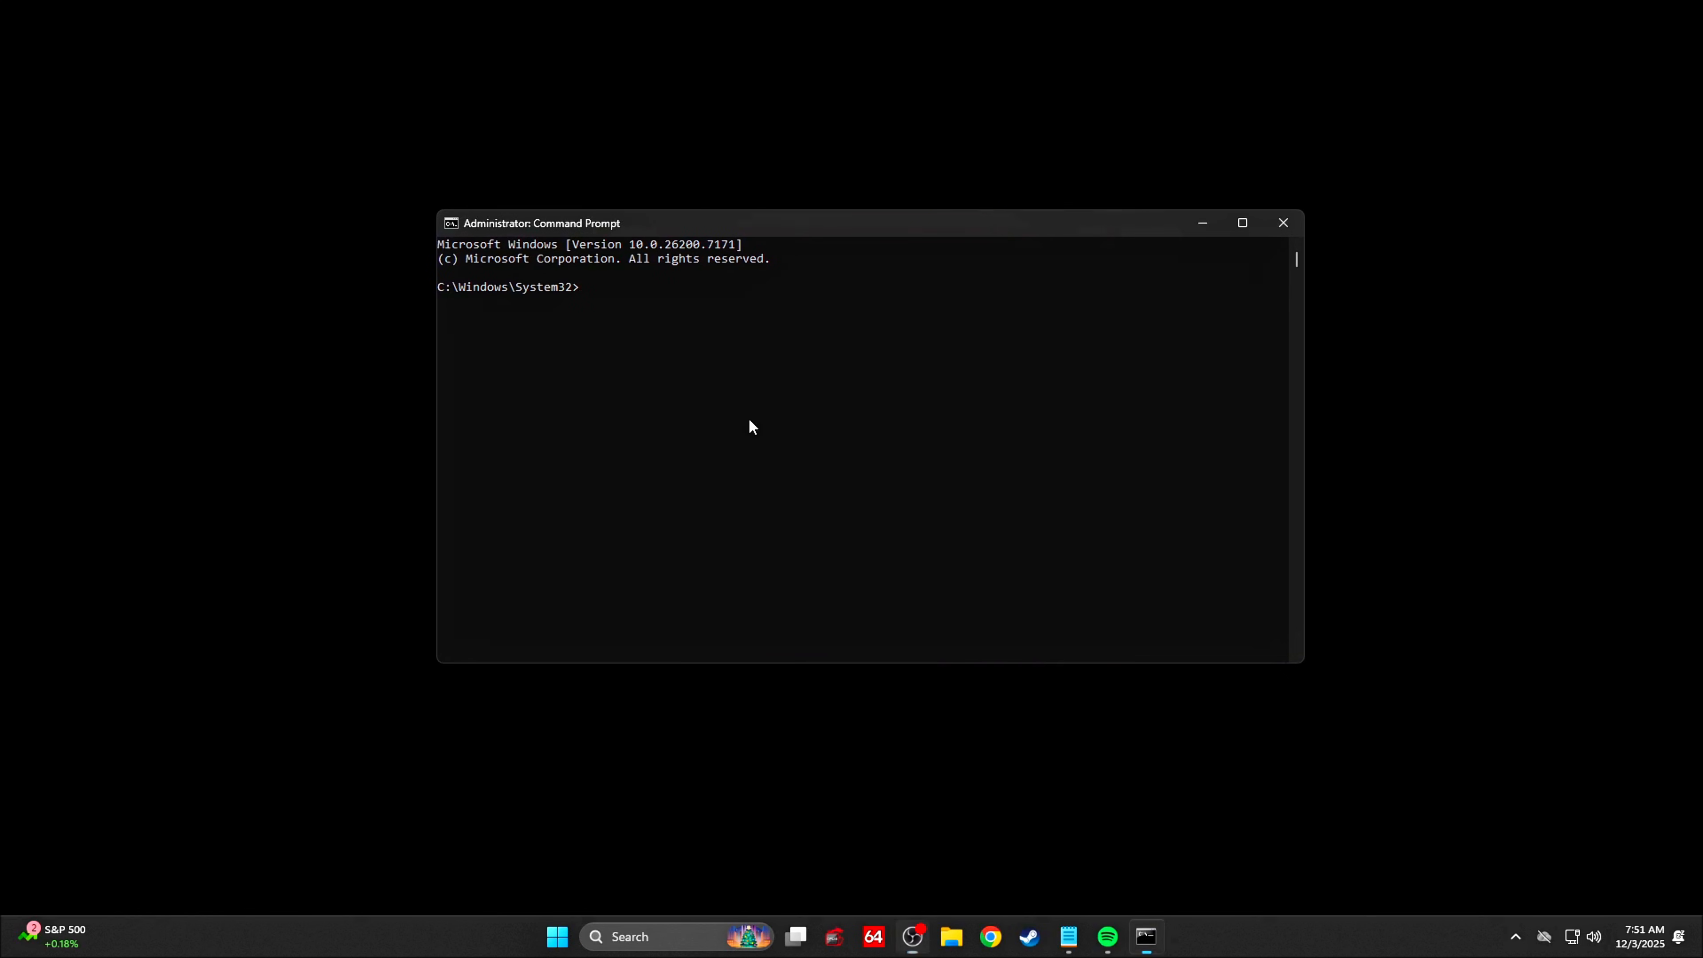
key("ctrl+v")
key("Return")
- Clear the Command Prompt output with cls and close the window
left_click_drag(1003, 296, 439, 294)
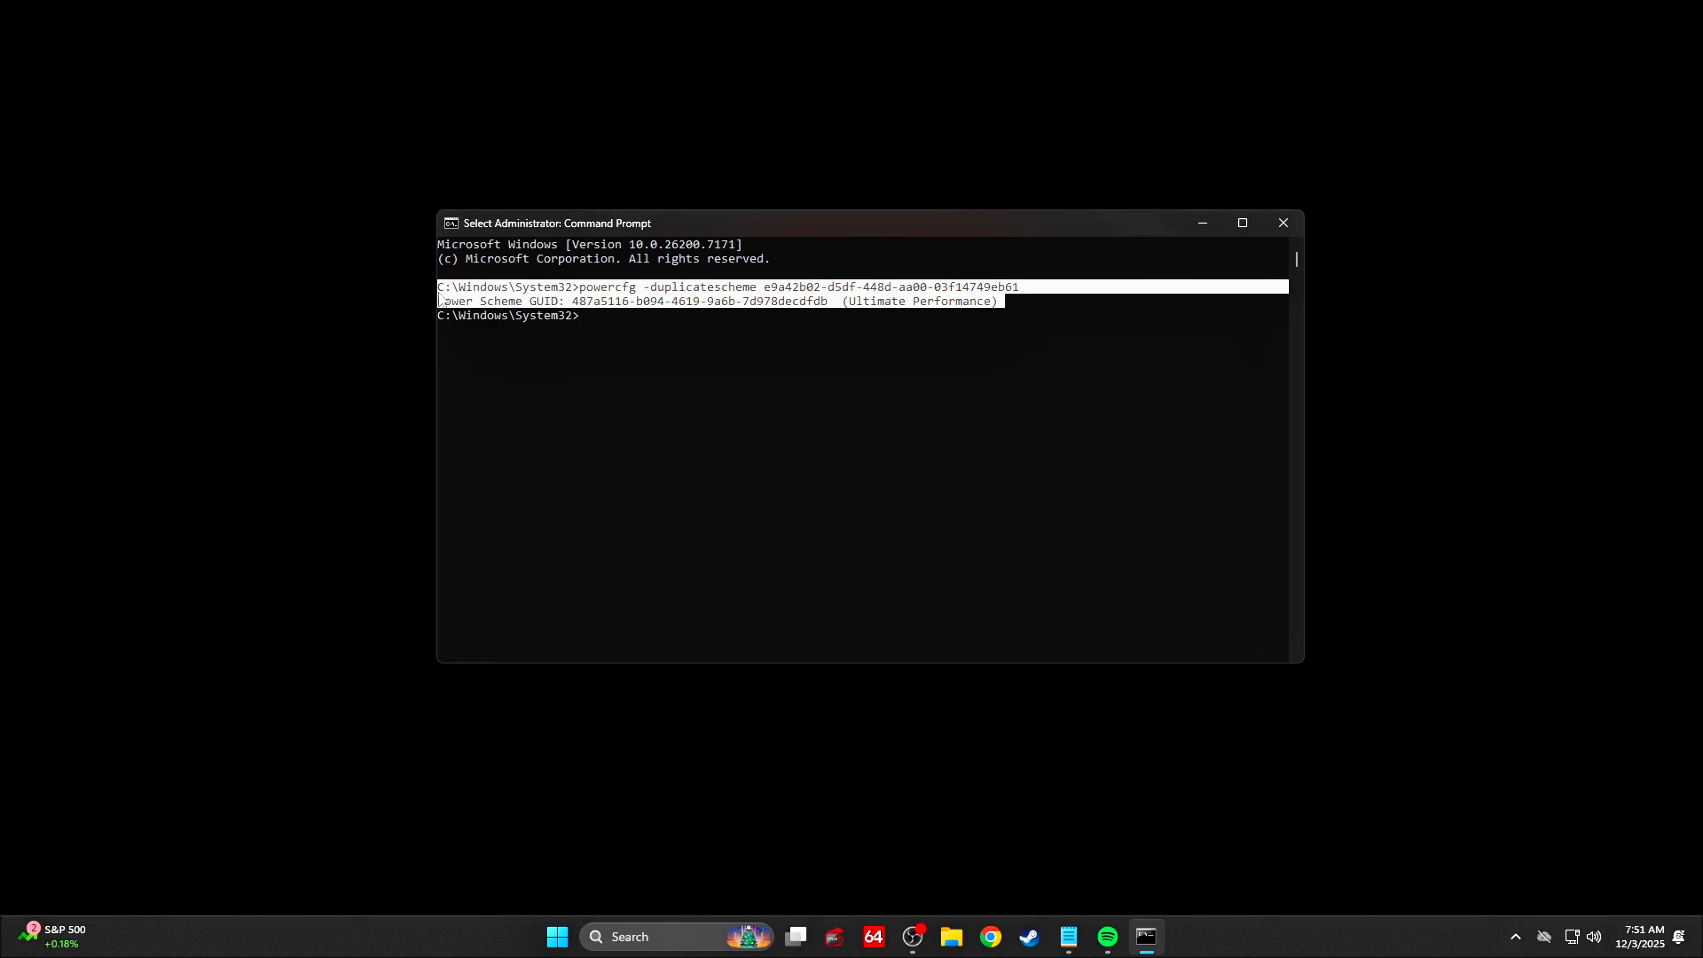
key("Return")
key("Return")
type("cls")
key("Return")
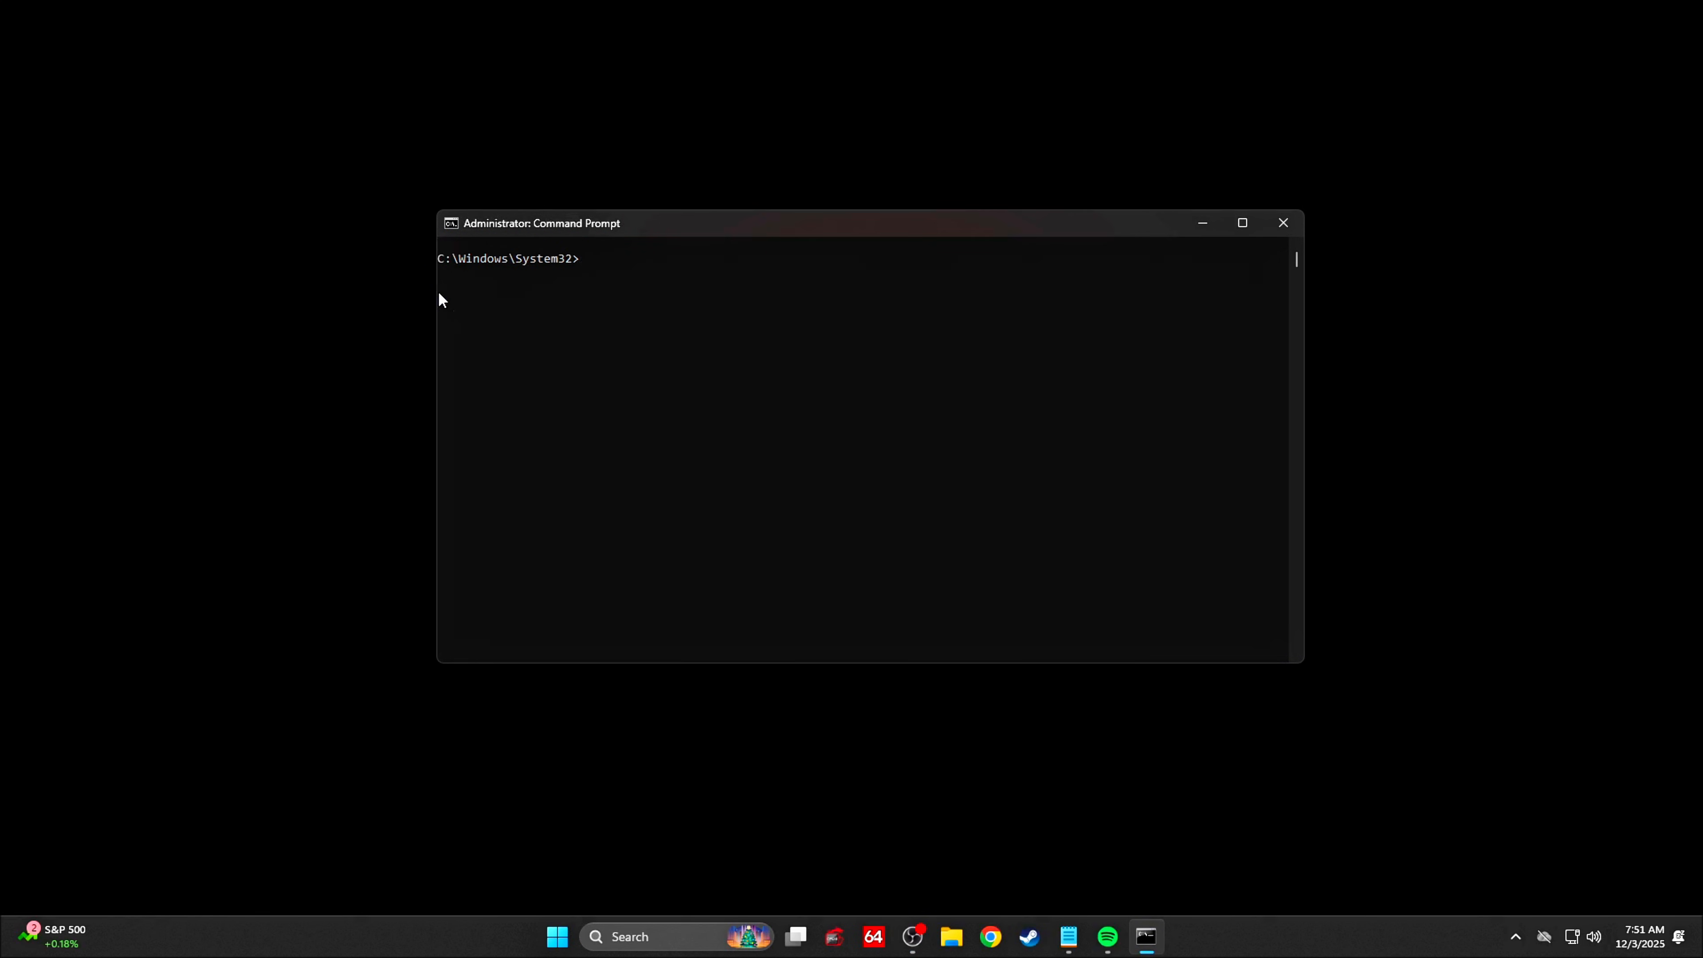
left_click(1279, 229)
- Open the advanced power settings of the active Ultimate Performance plan from Power Options
key("super")
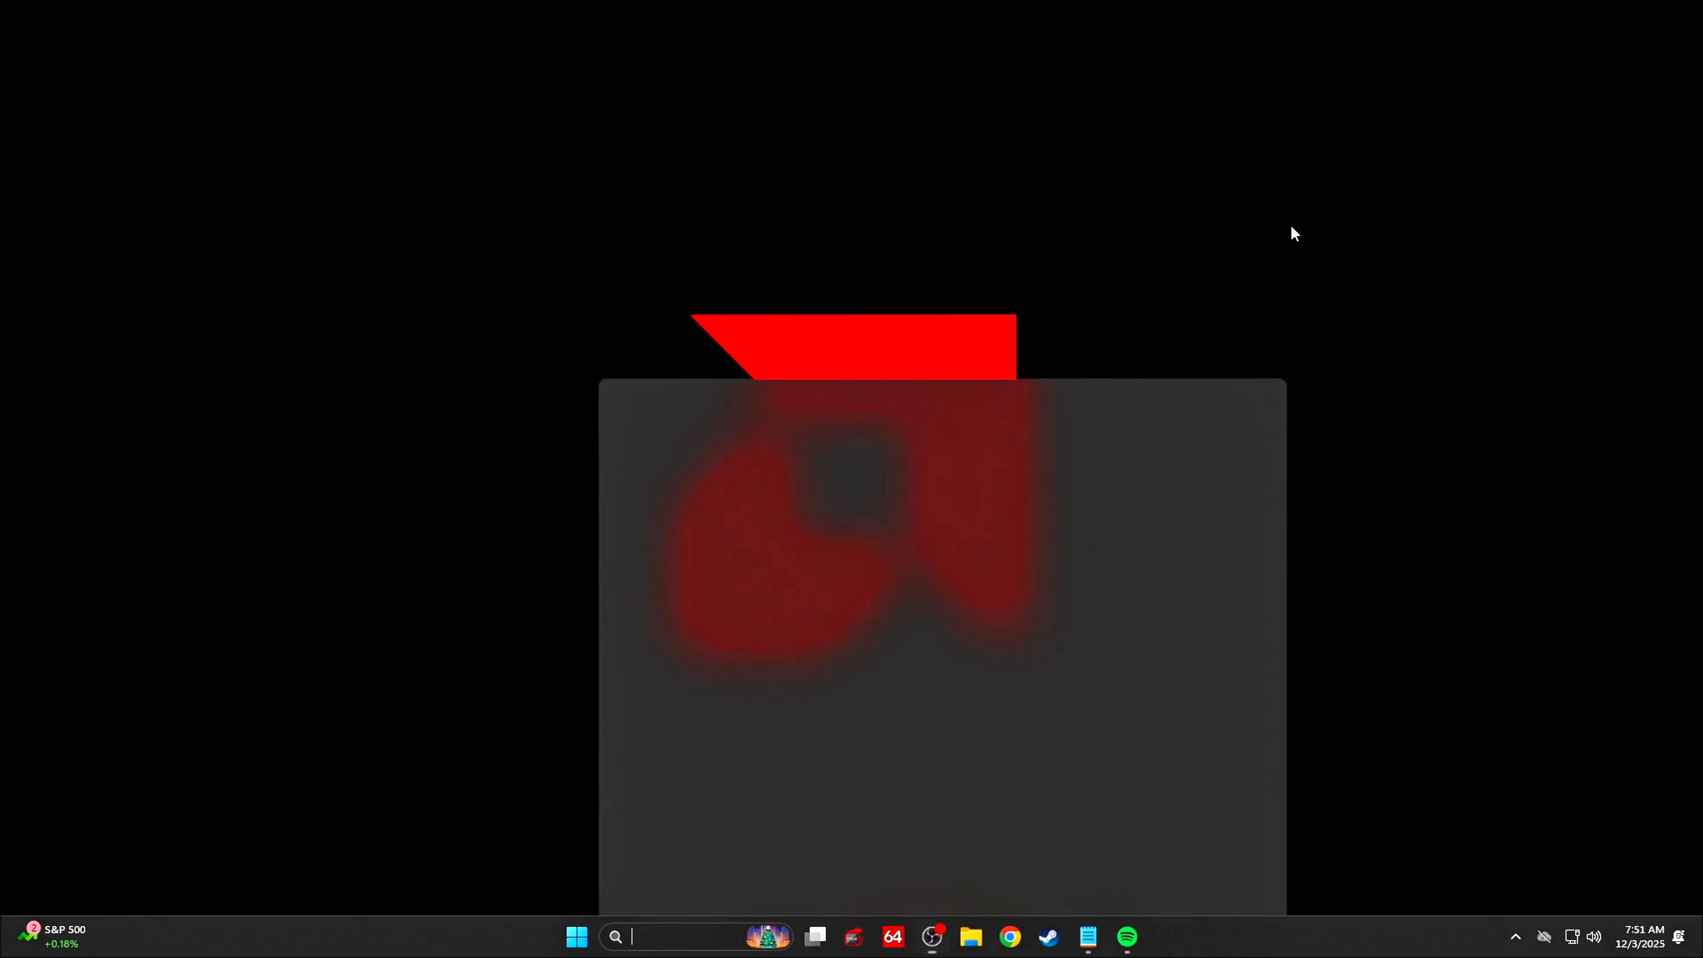
type("po")
left_click(985, 514)
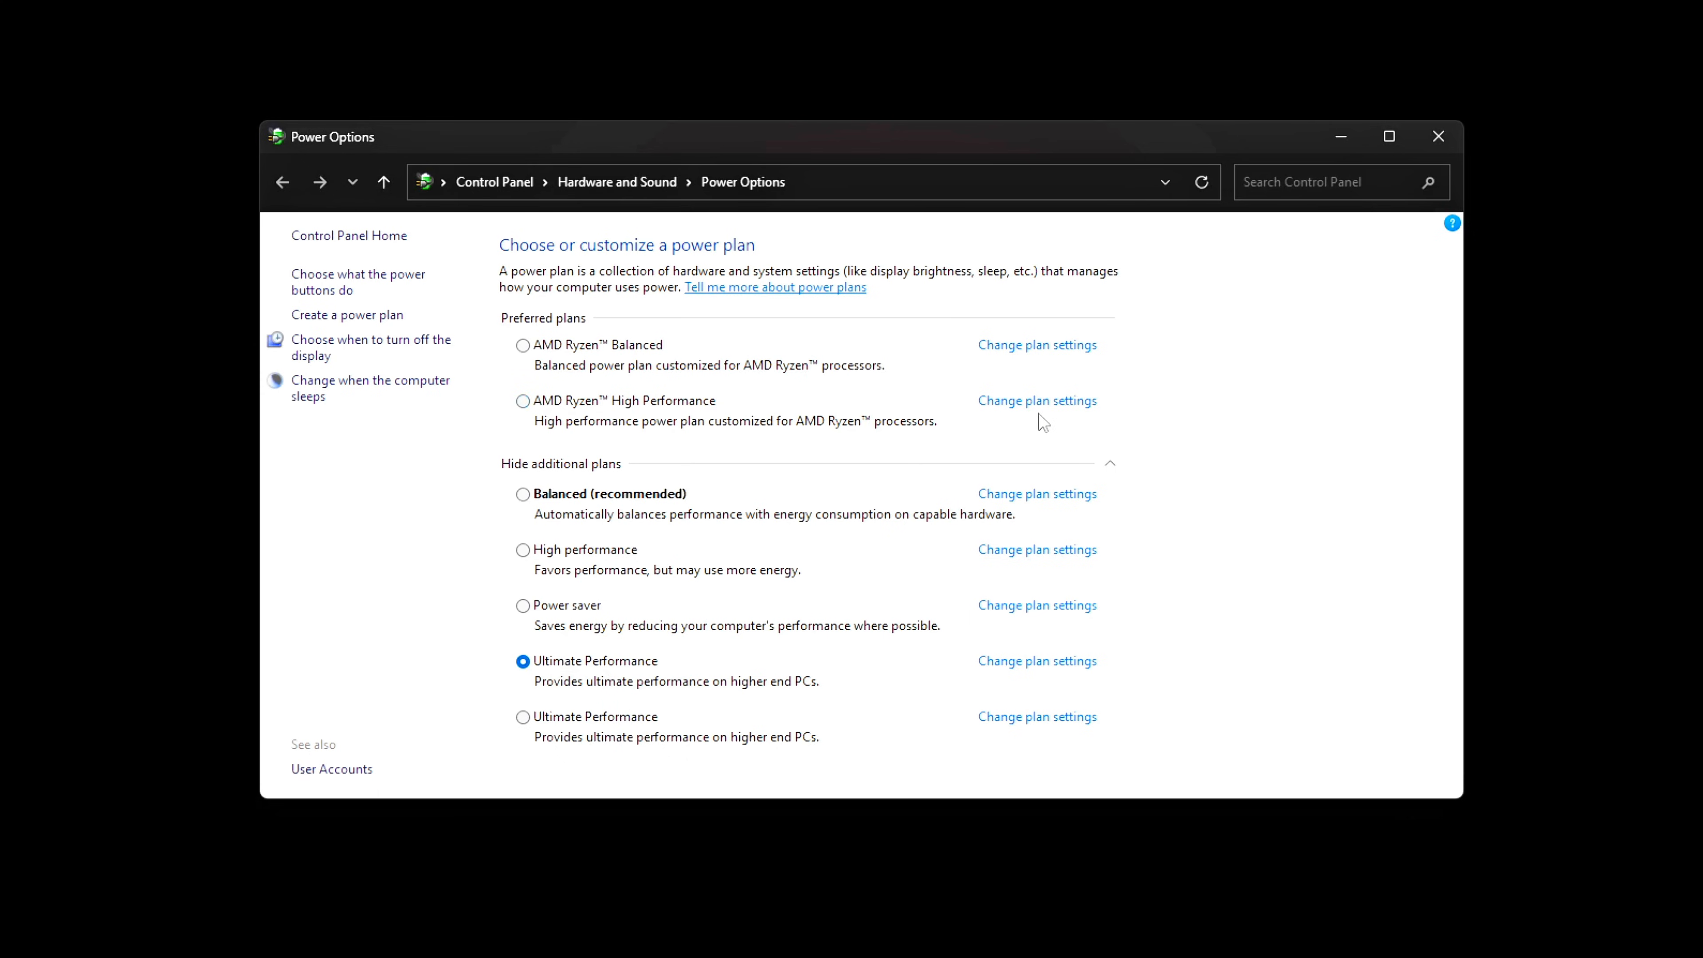
left_click(1041, 666)
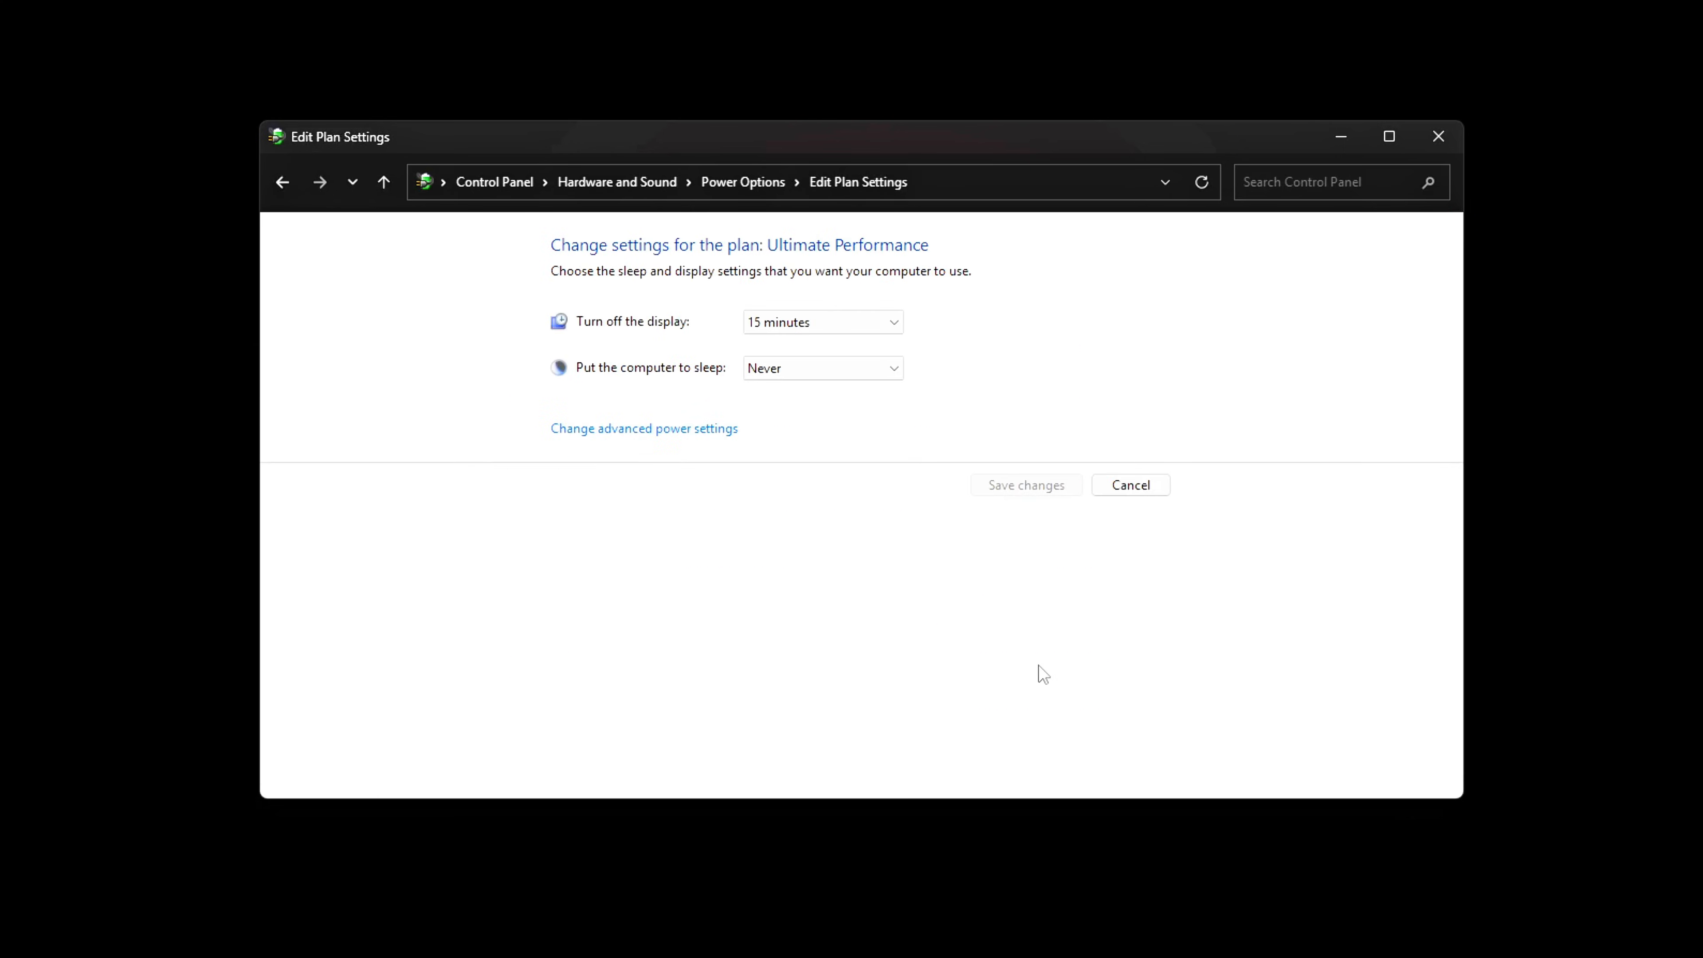
left_click(623, 429)
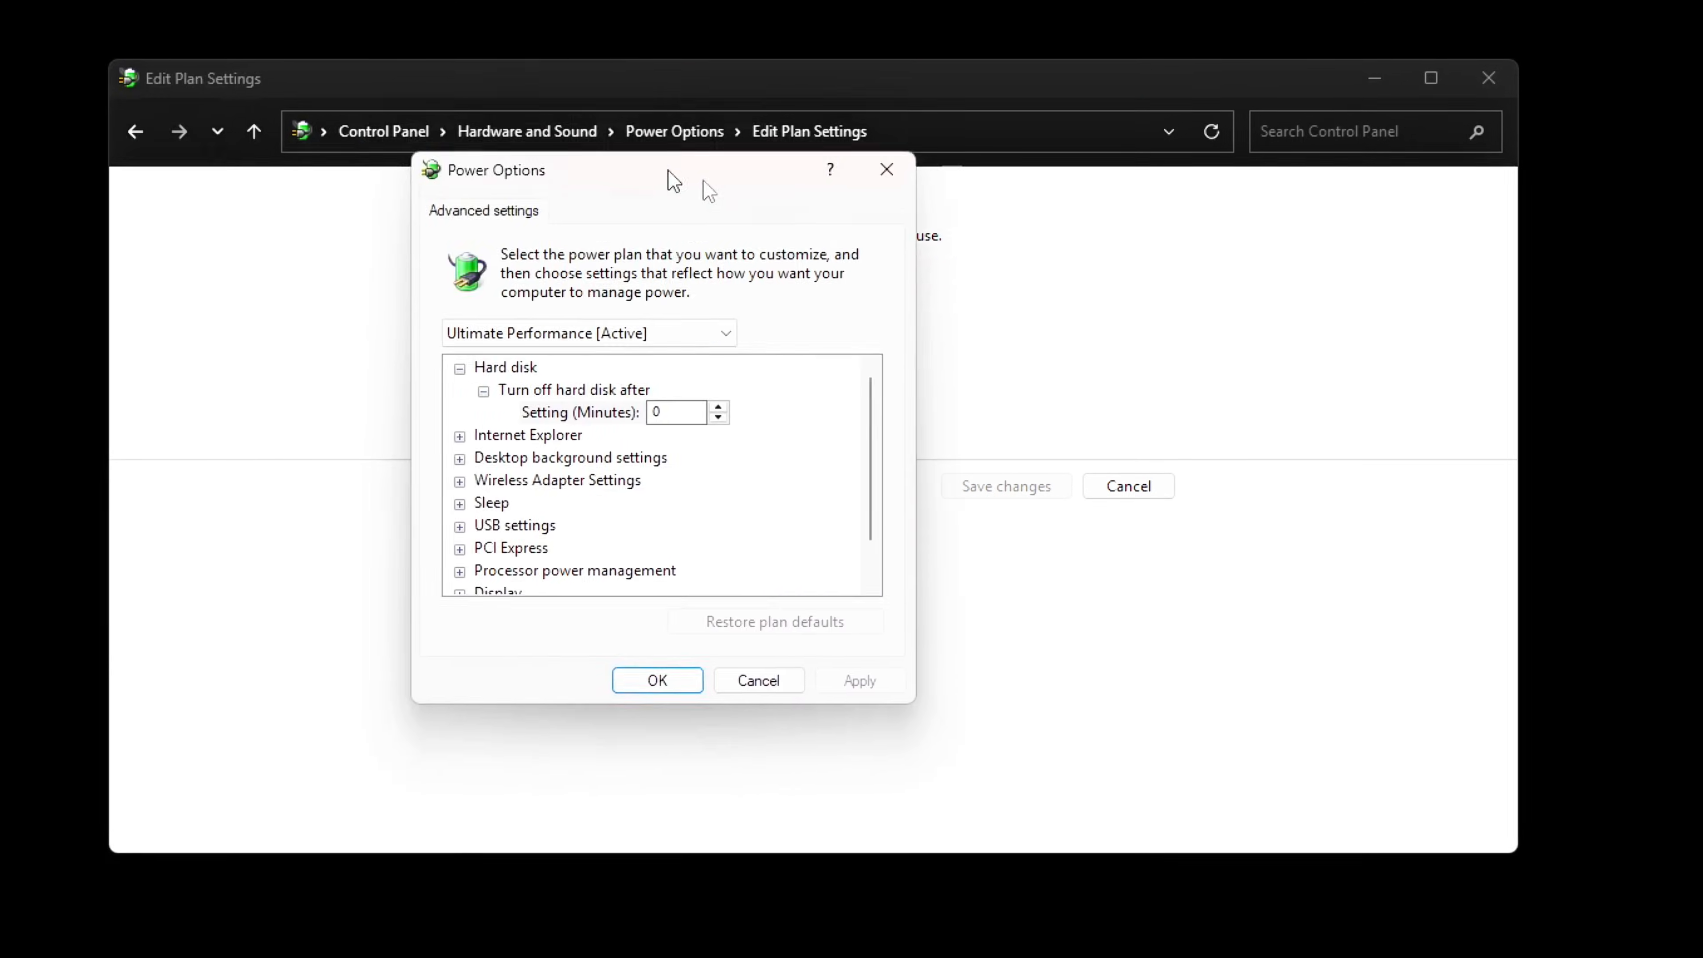
left_click_drag(673, 179, 934, 266)
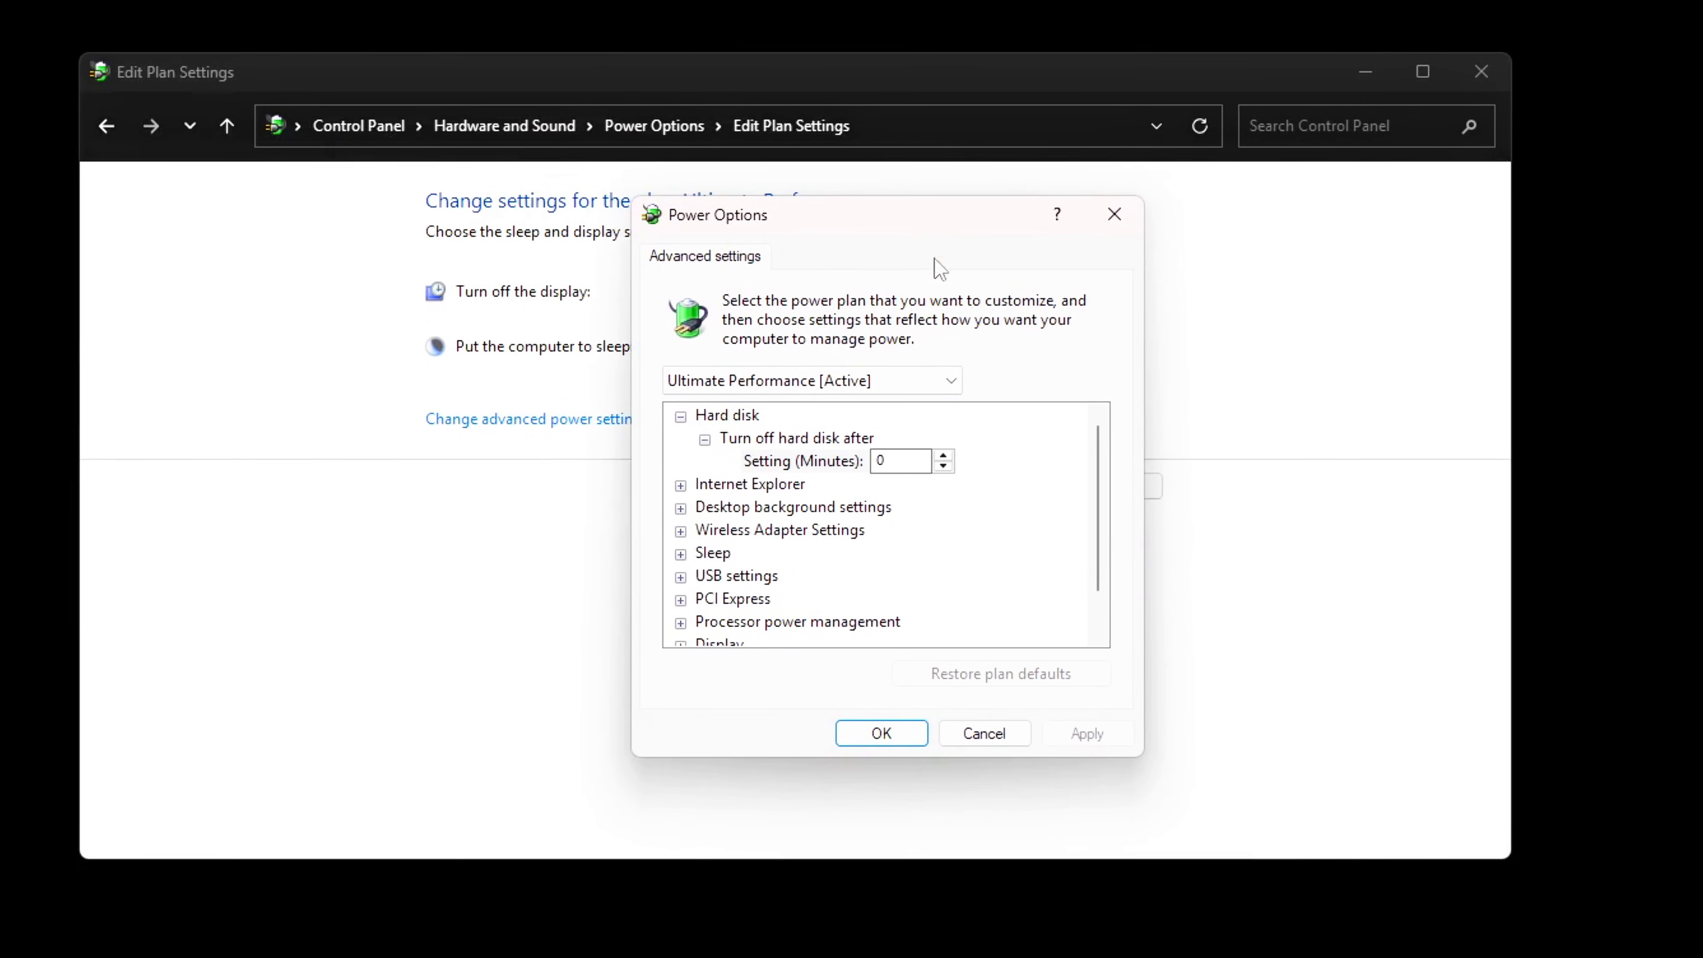
- Expand Processor power management and check the plan's minimum and maximum processor state settings
scroll(1102, 500, "down", 1)
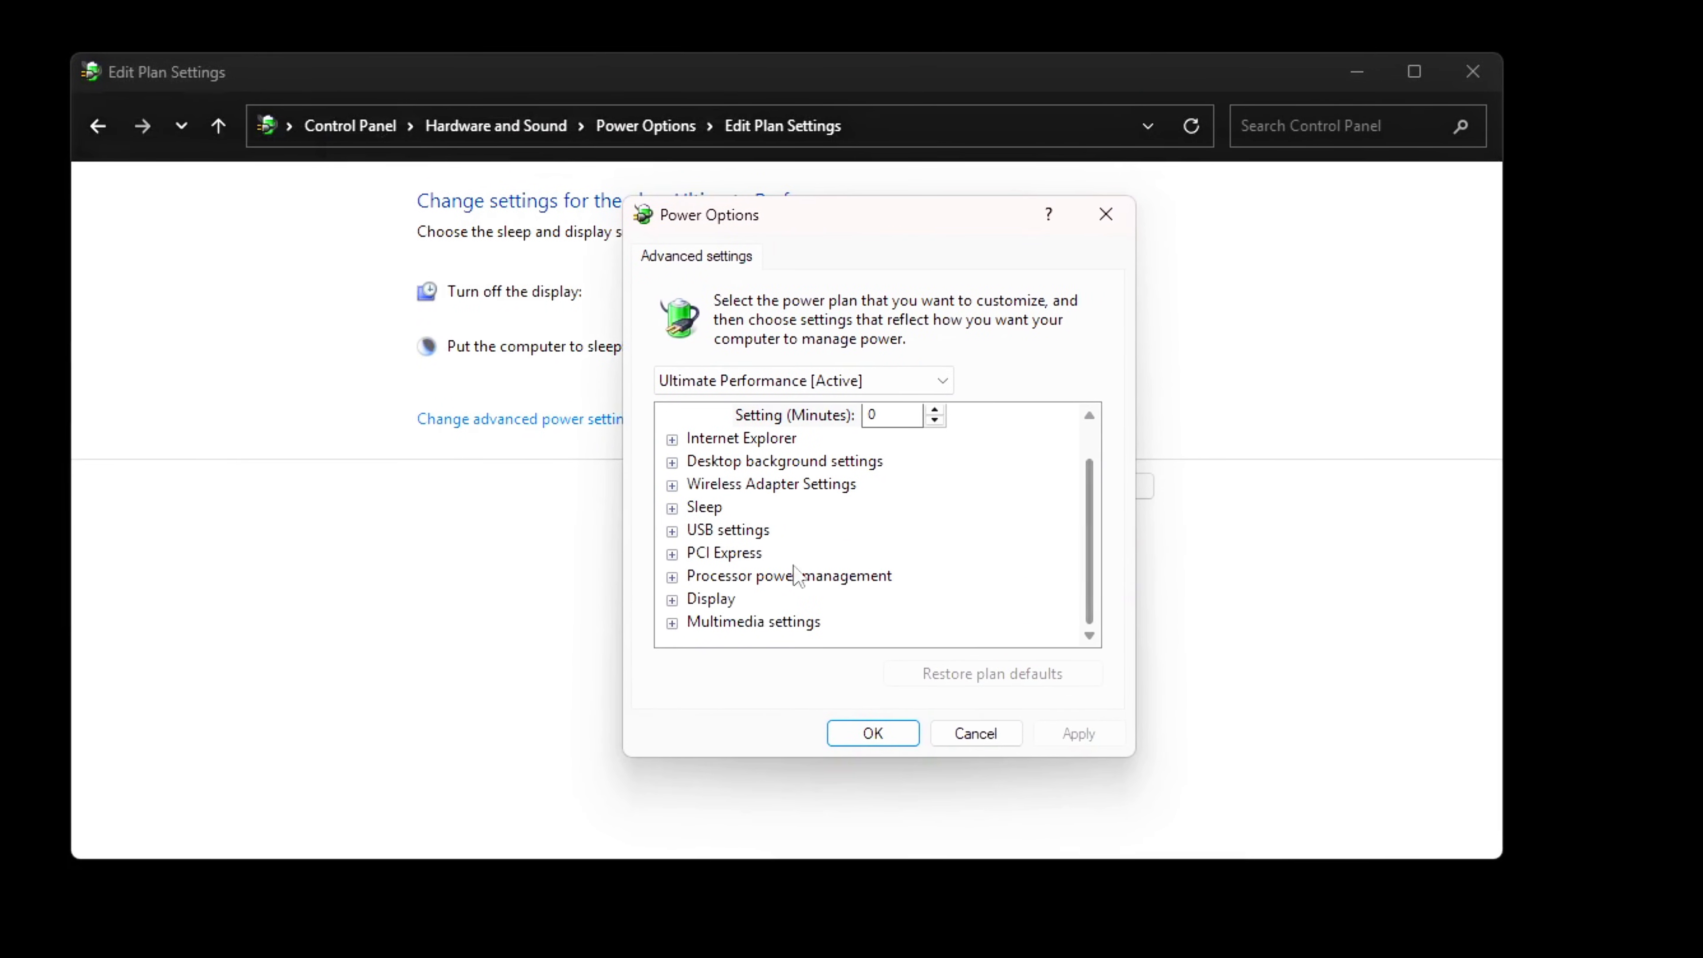
left_click(671, 576)
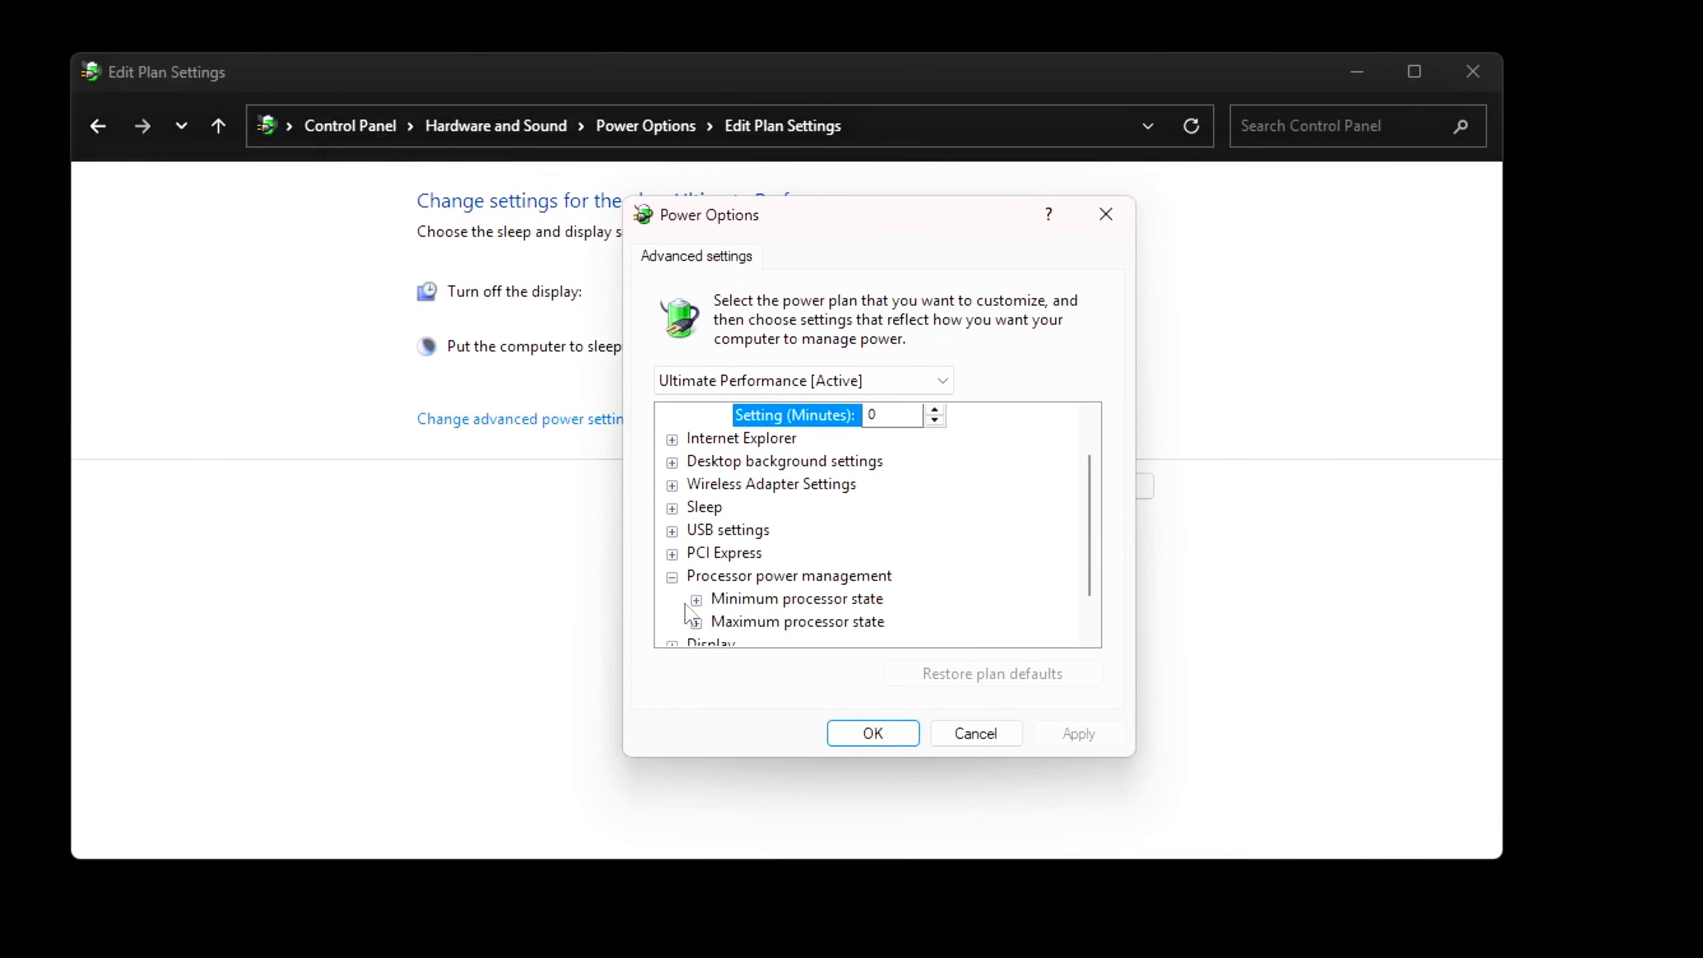
left_click(696, 599)
scroll(1072, 537, "down", 1)
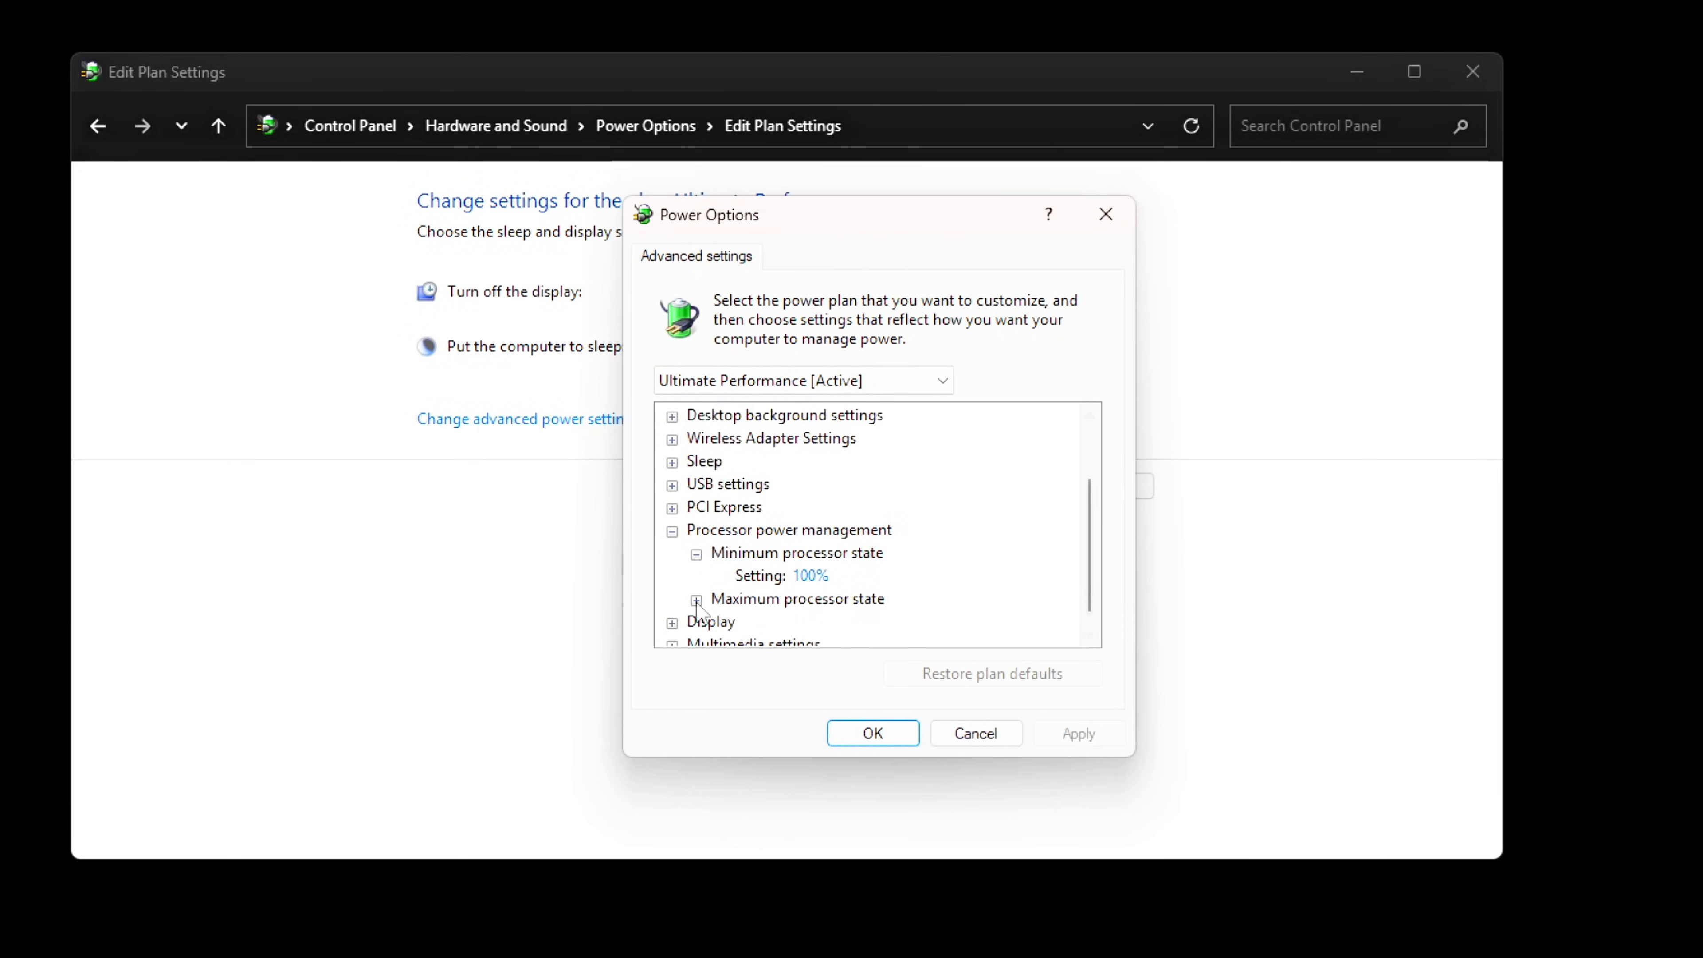
double_click(918, 598)
left_click_drag(864, 205, 817, 215)
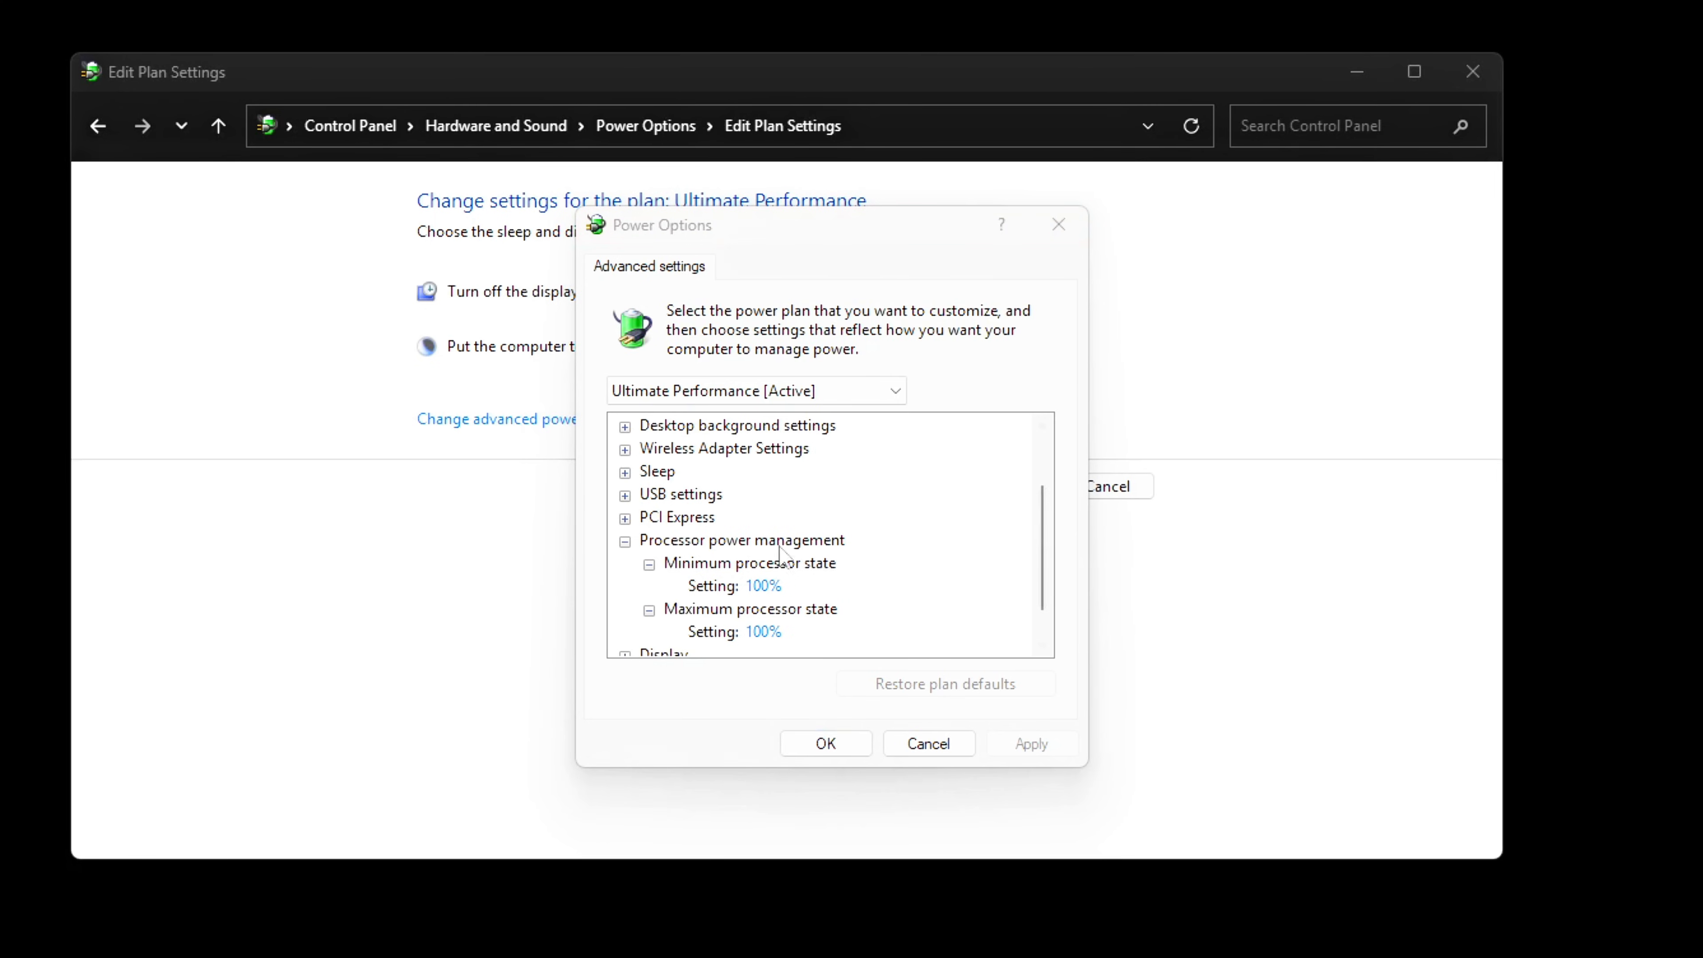
- Expand Link State Power Management under PCI Express and open its setting for editing
left_click(625, 518)
left_click(648, 542)
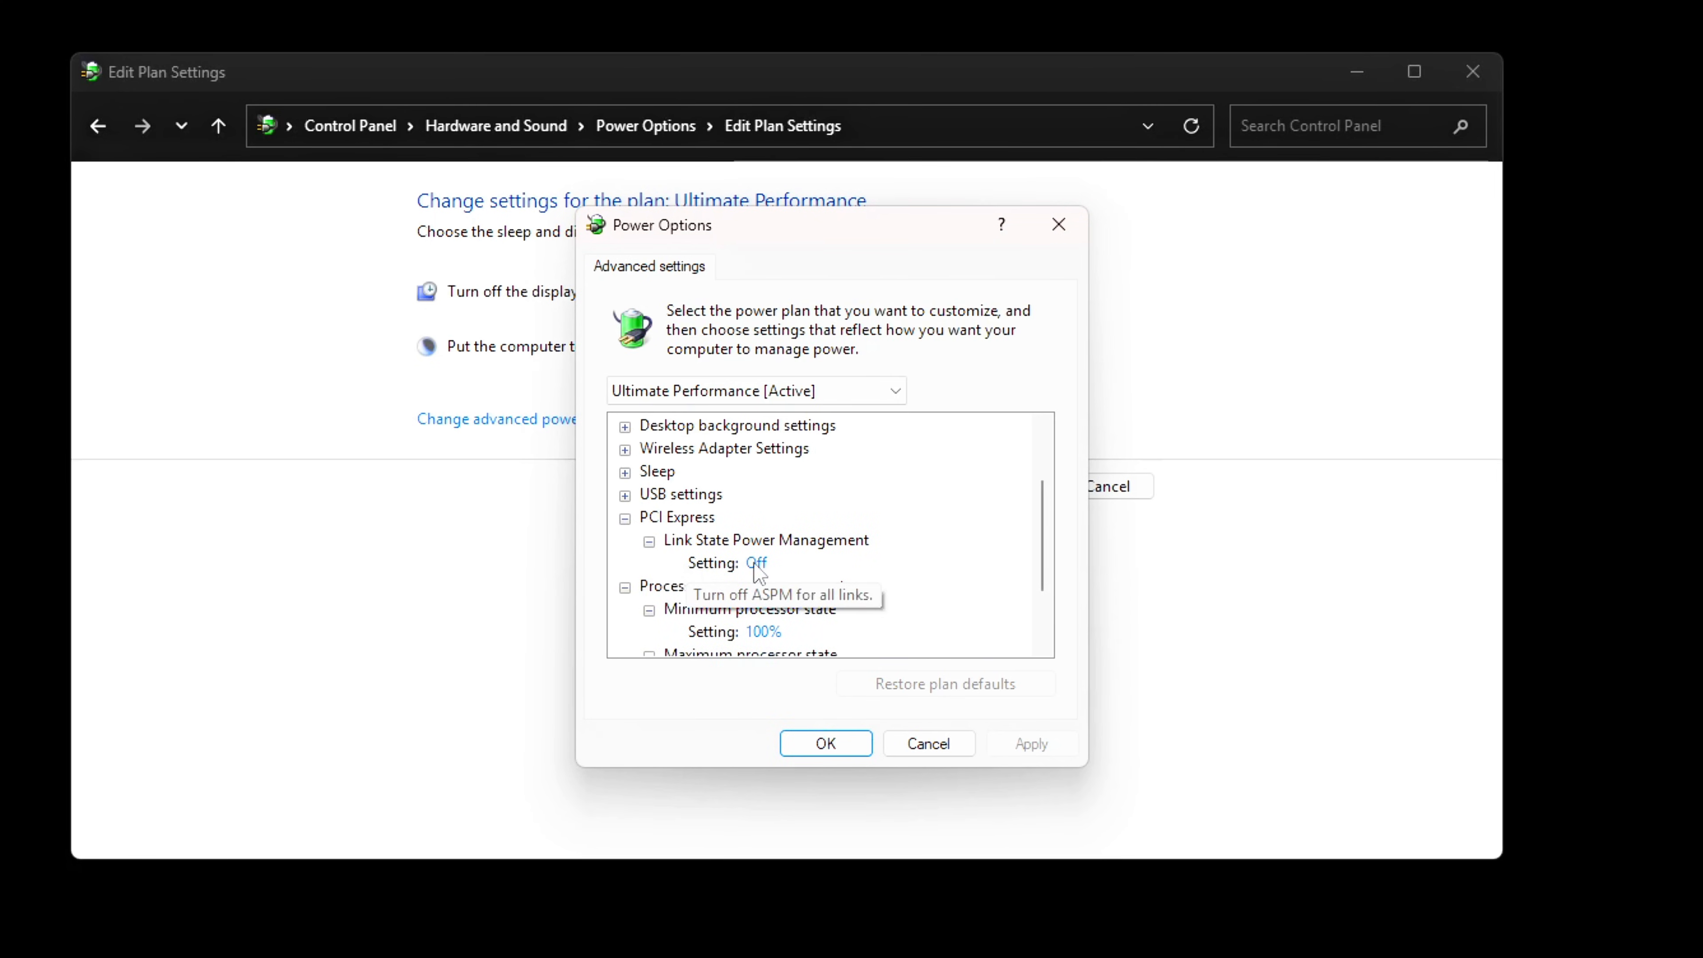
left_click(740, 567)
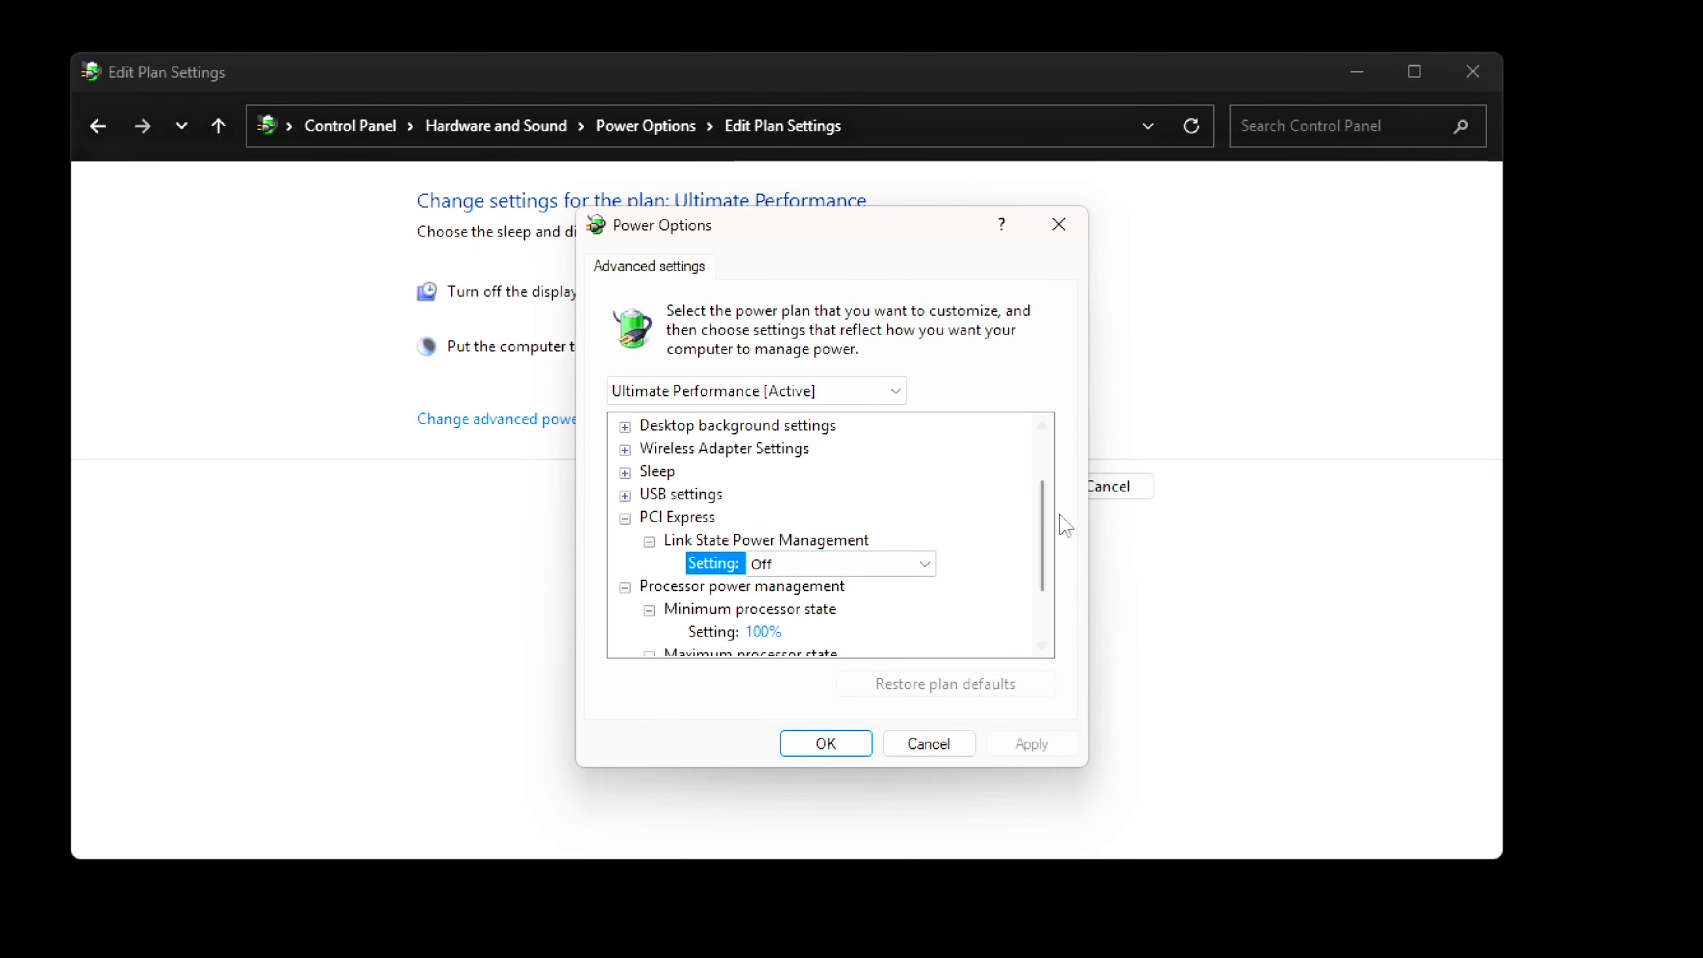
- Expand USB settings in the Ultimate Performance plan and set USB selective suspend to Disabled
left_click(625, 495)
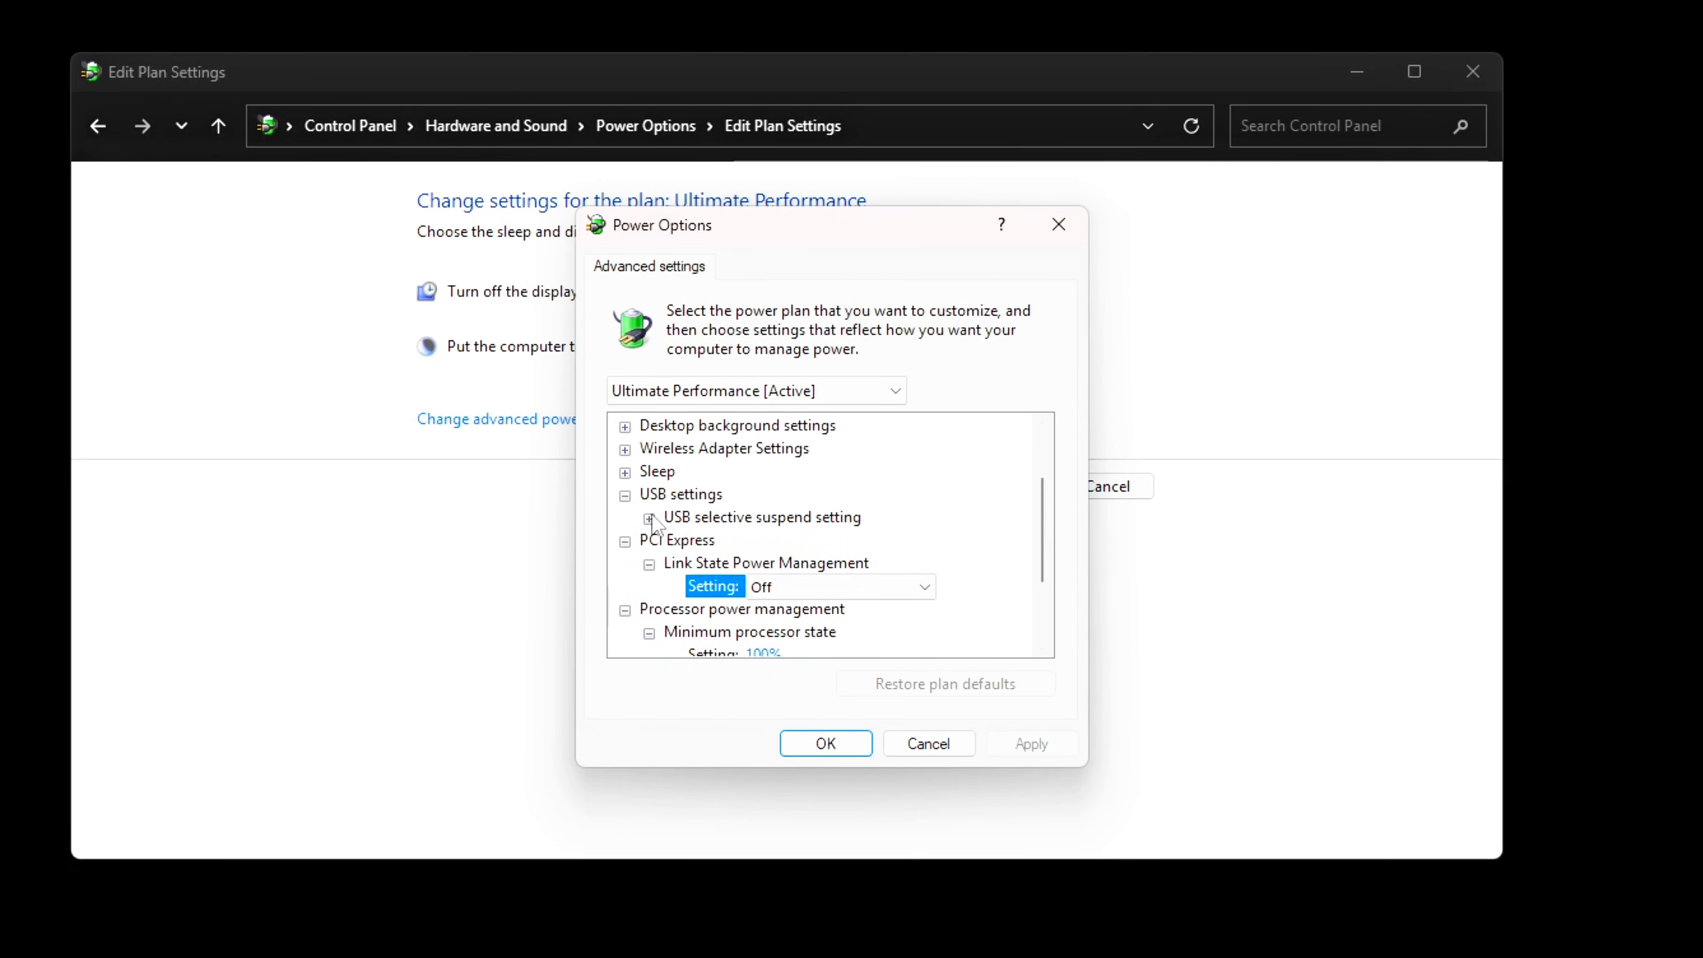
left_click(649, 518)
left_click(778, 543)
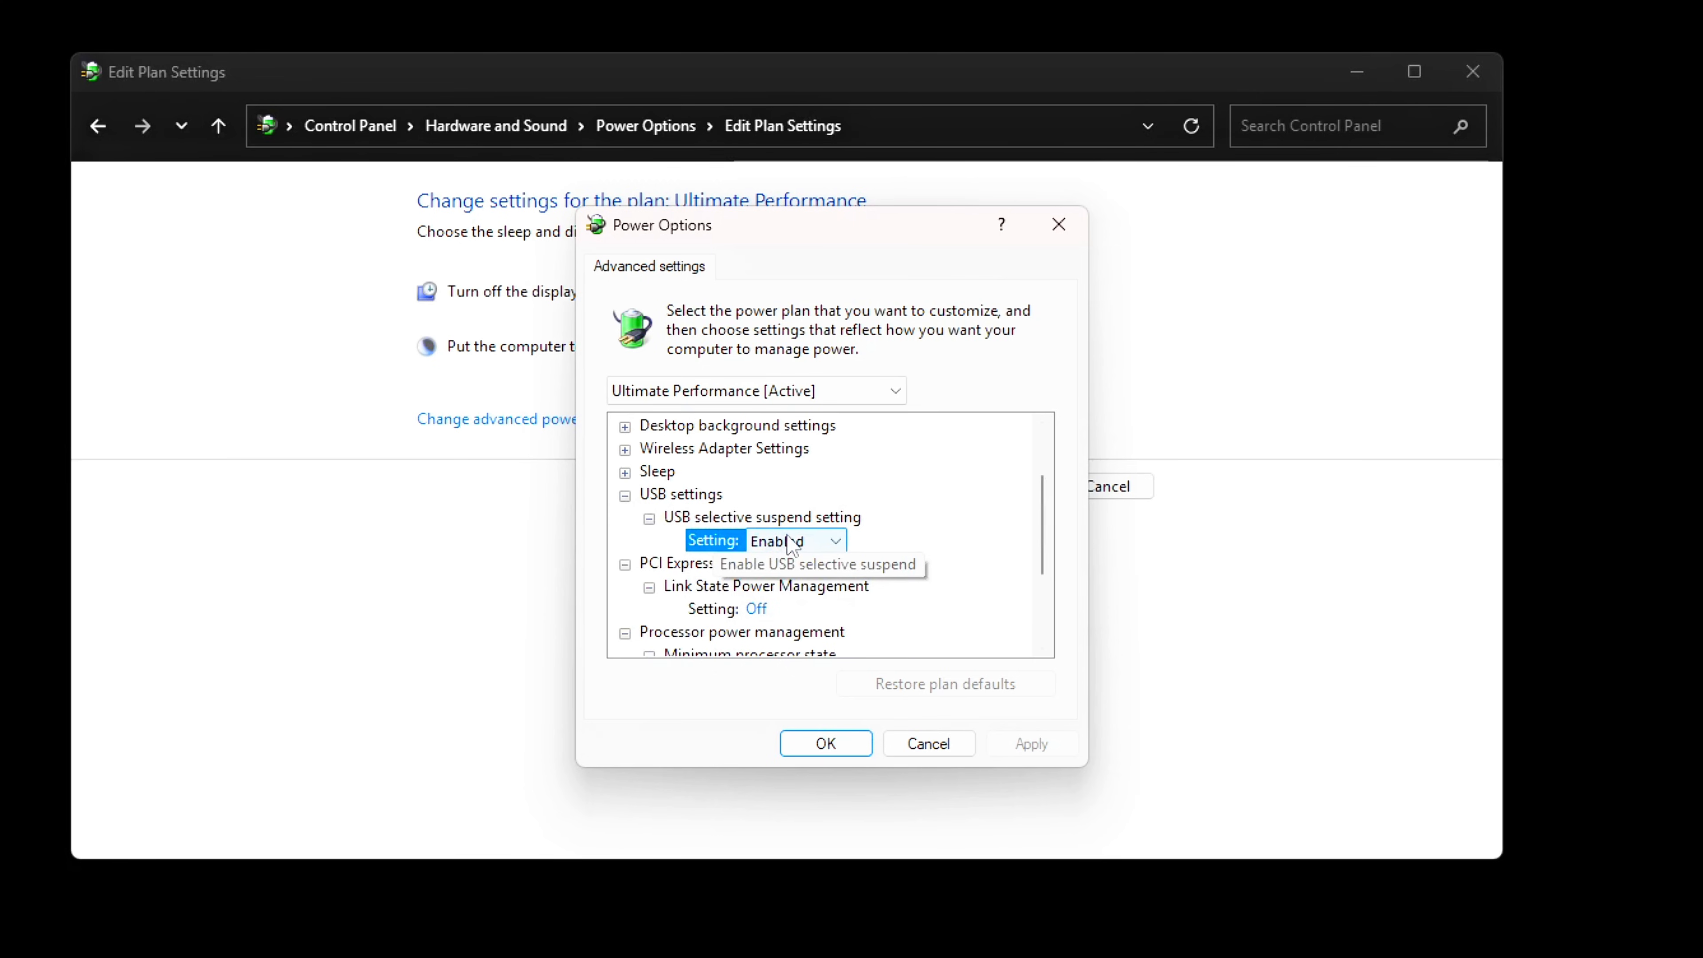
left_click(793, 549)
left_click(781, 566)
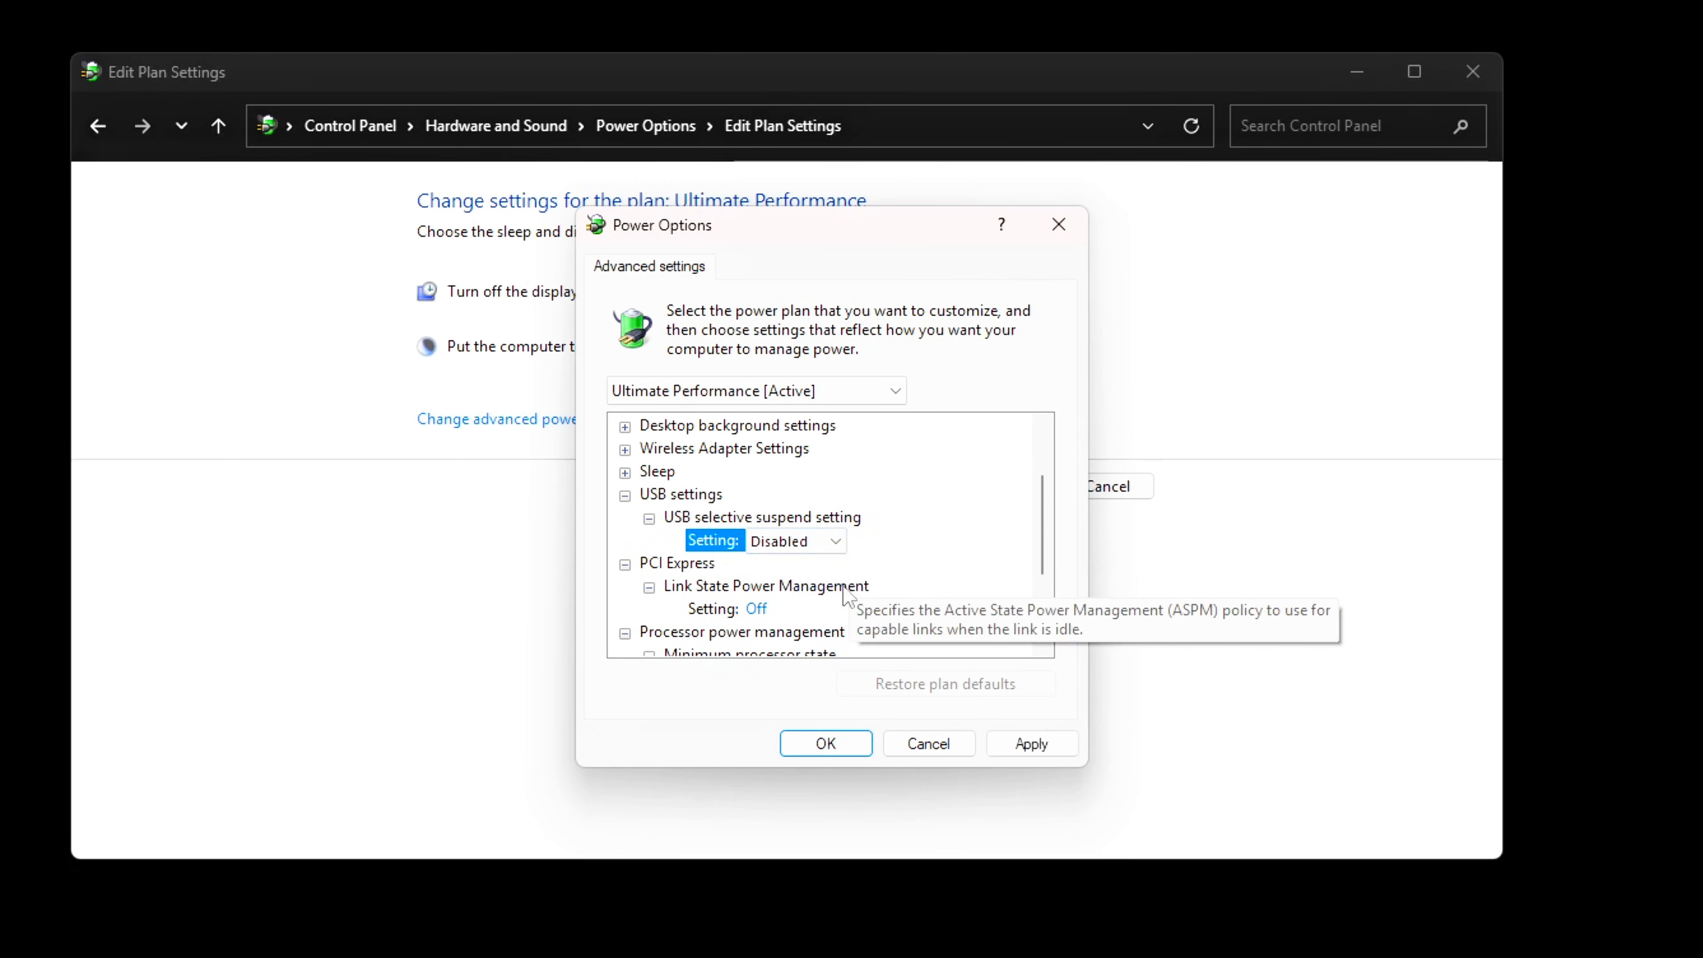
- Expand Power Saving Mode under Wireless Adapter Settings and open its setting for editing
left_click(625, 449)
left_click(664, 474)
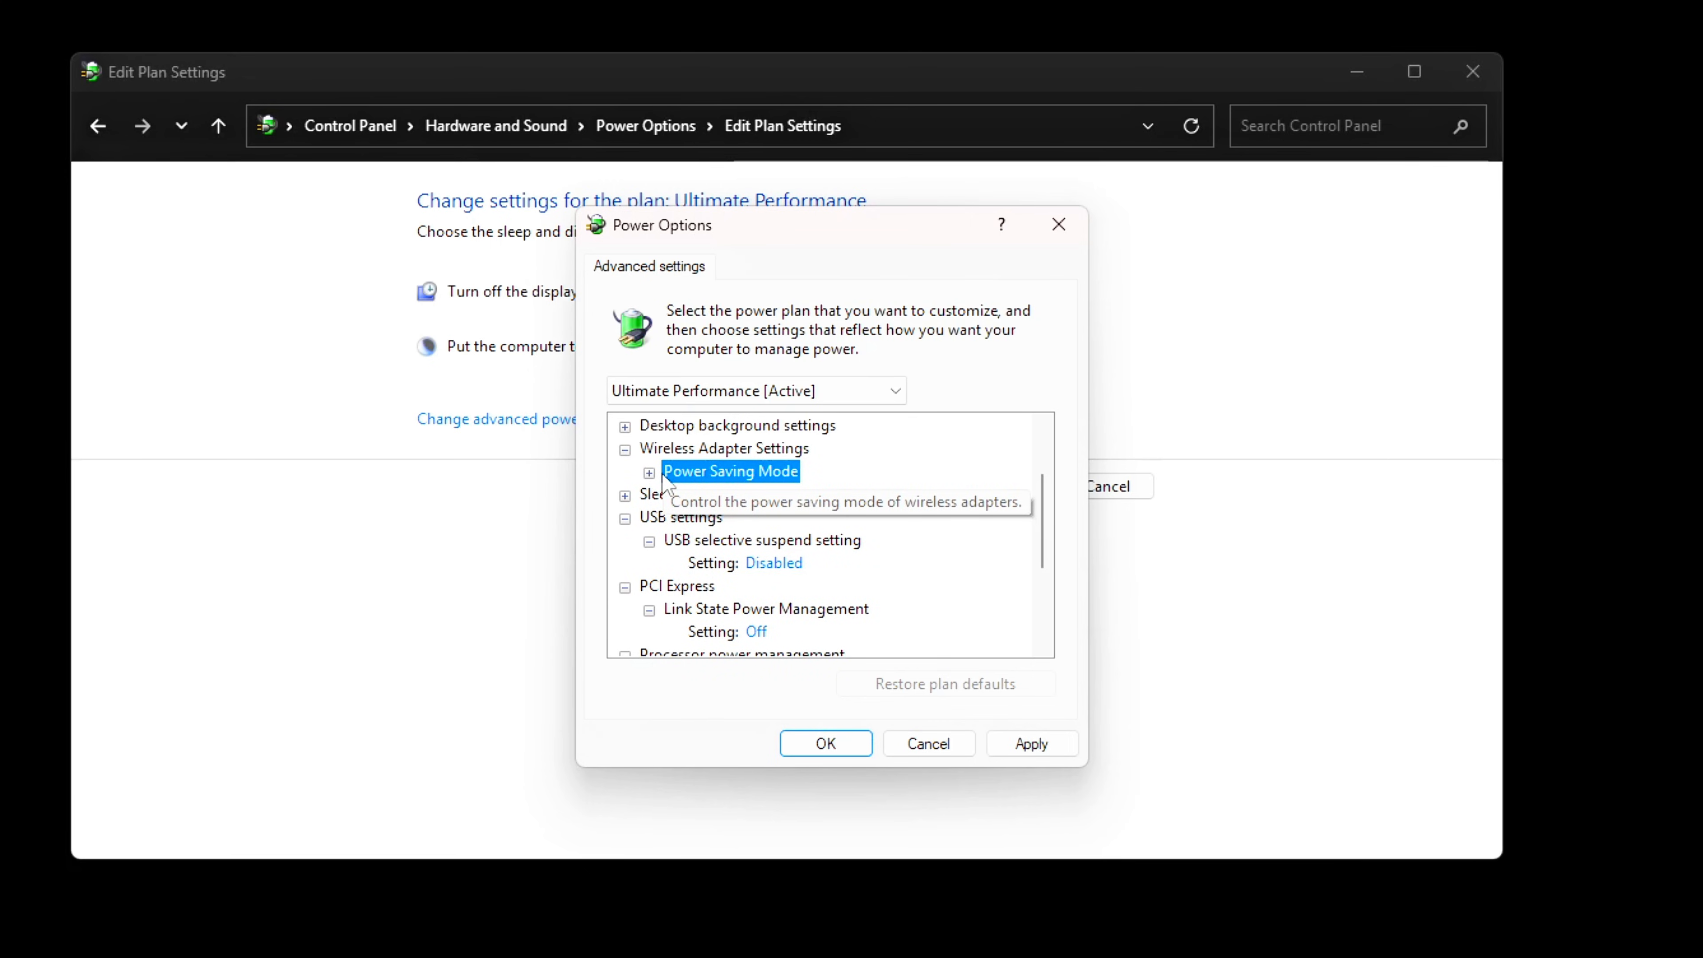
left_click(648, 473)
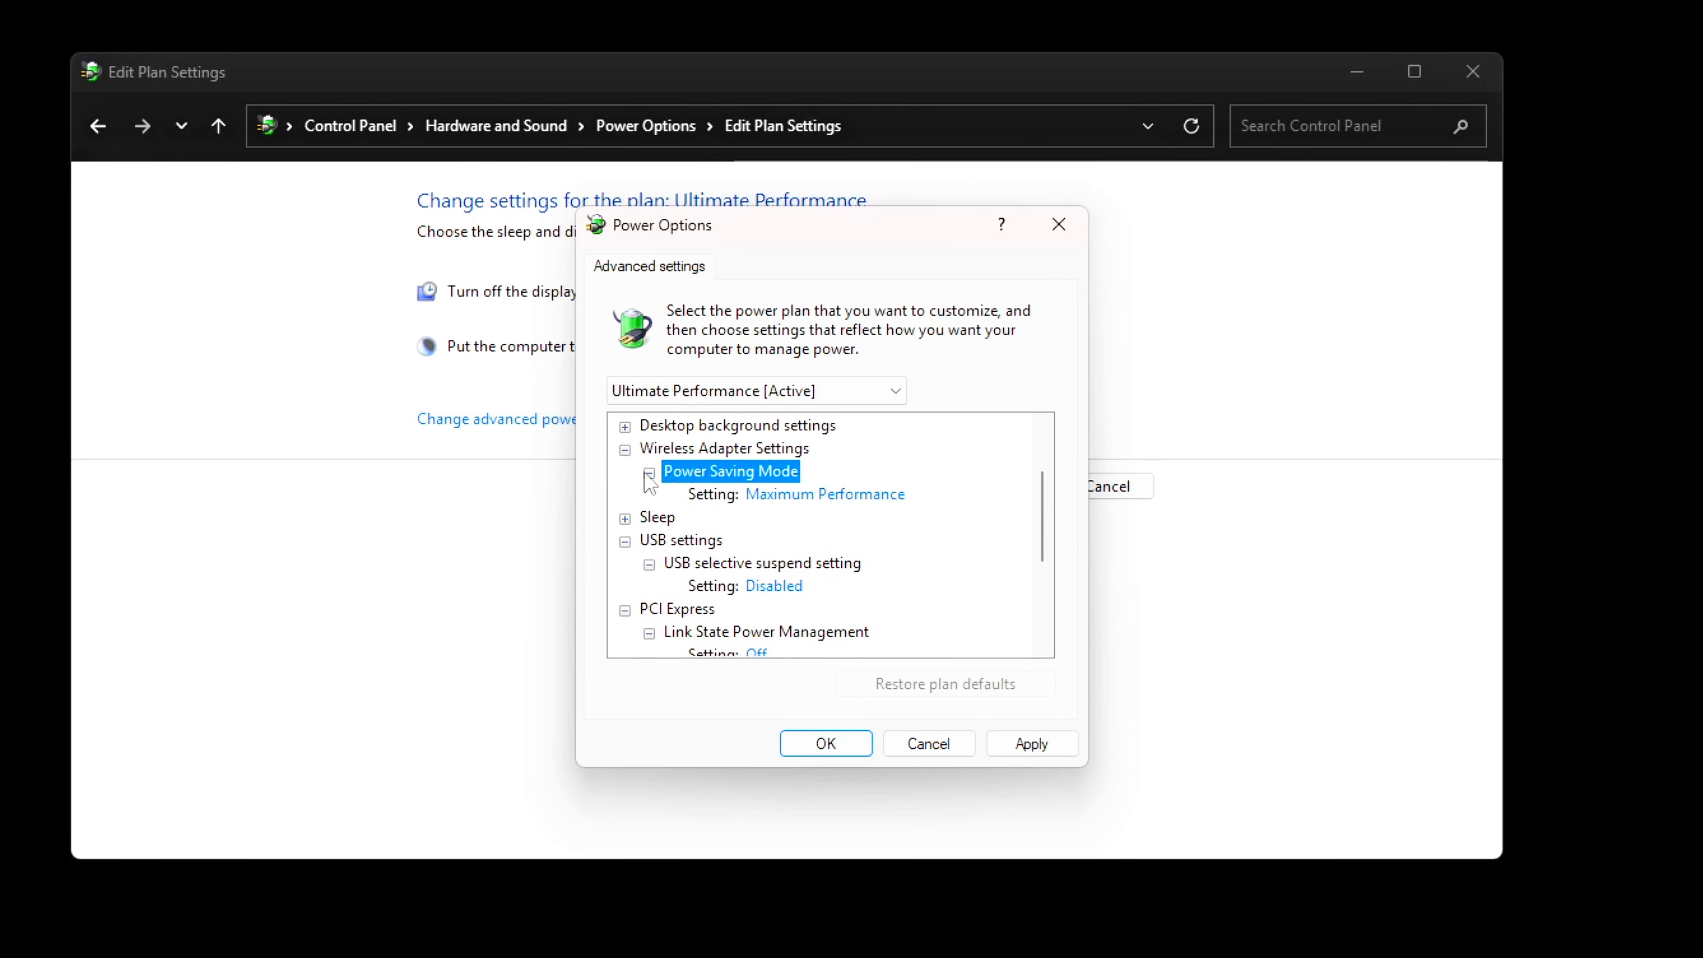
left_click(771, 495)
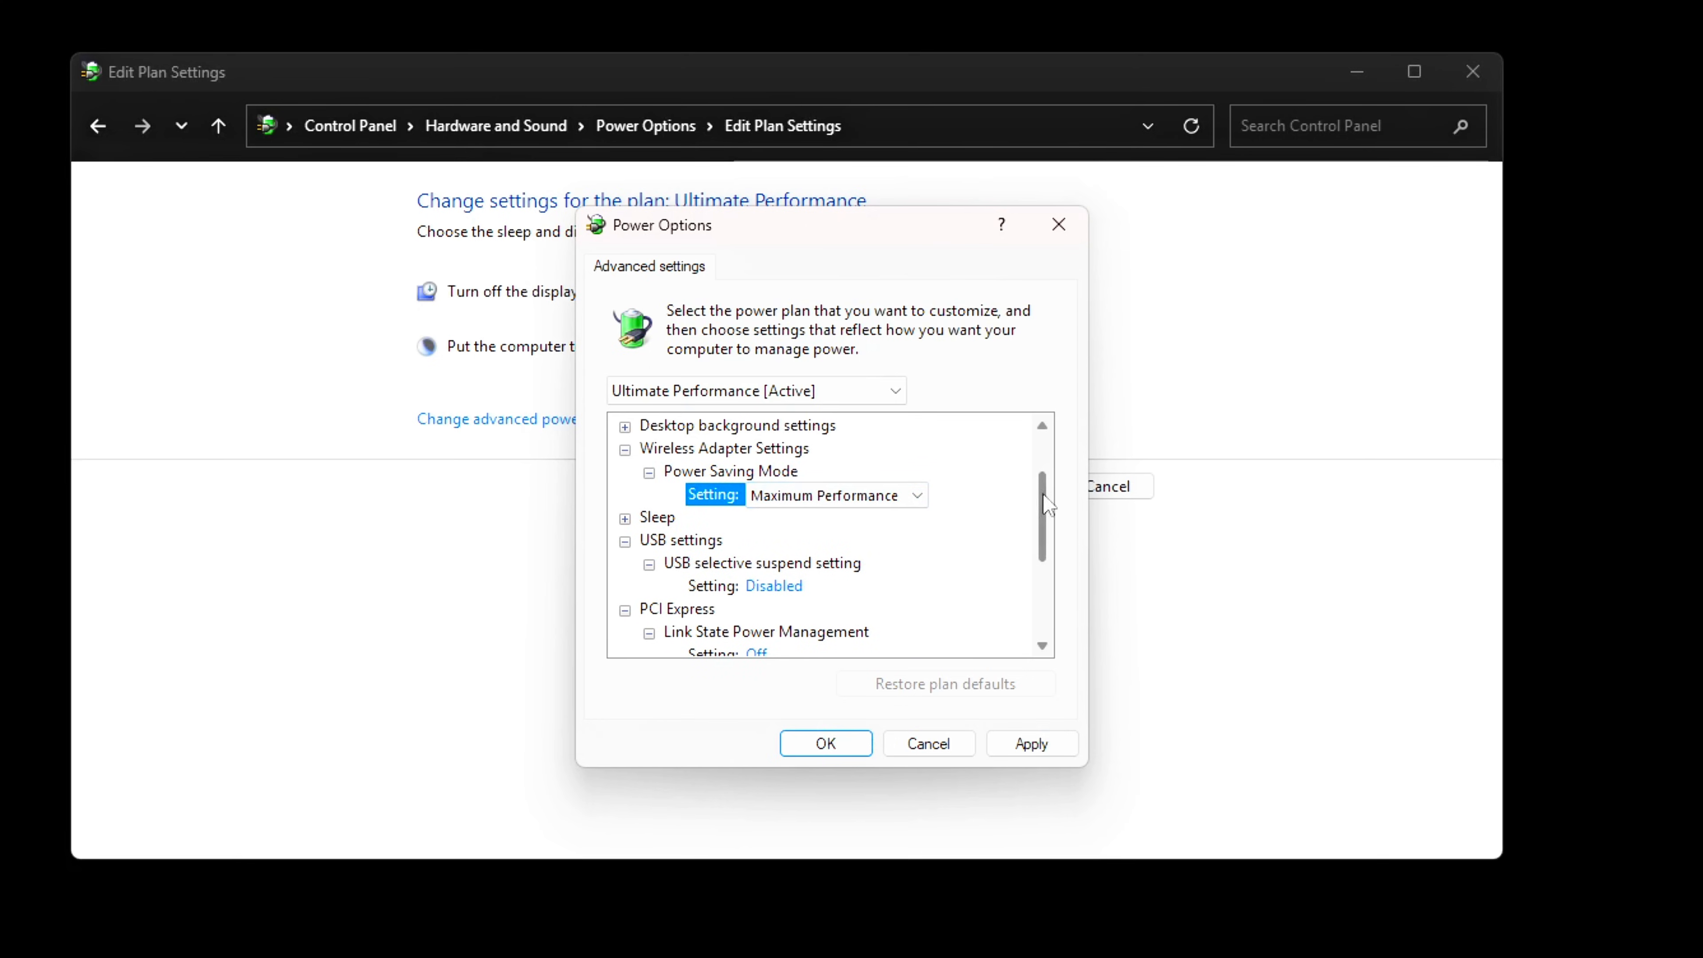
- Open the hard disk turn-off time for editing and expand Multimedia settings to review its options
mouse_move(1043, 504)
left_mouse_down()
mouse_move(1042, 593)
mouse_move(1039, 485)
left_mouse_up()
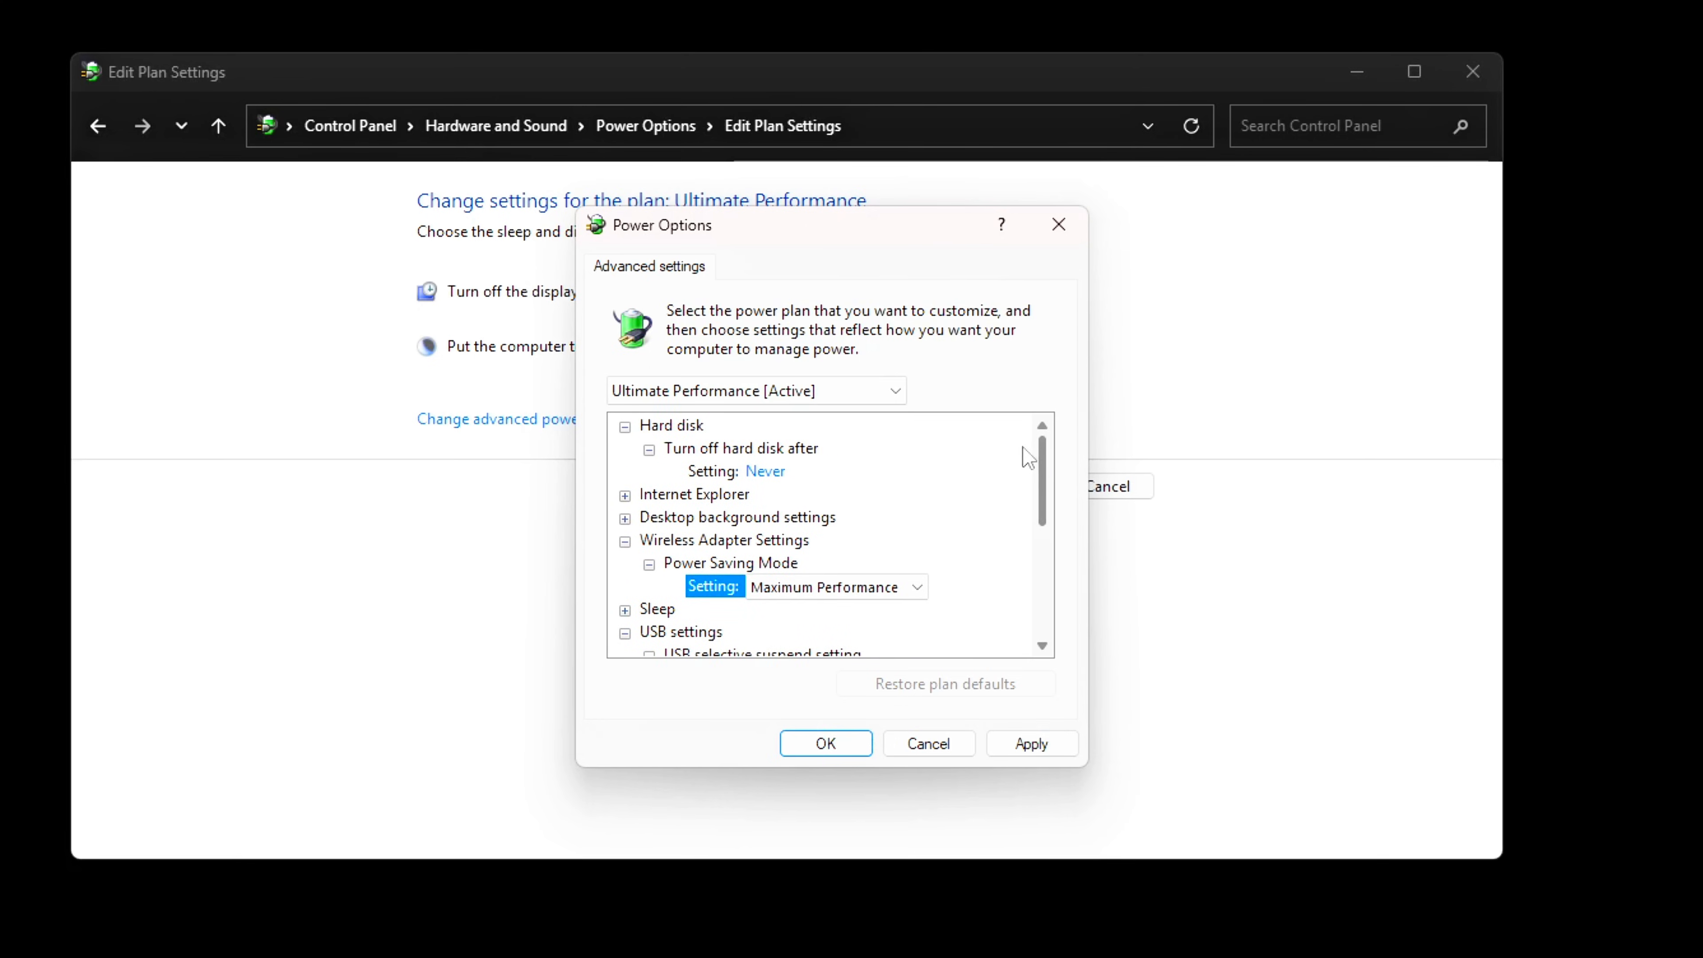
left_click(843, 470)
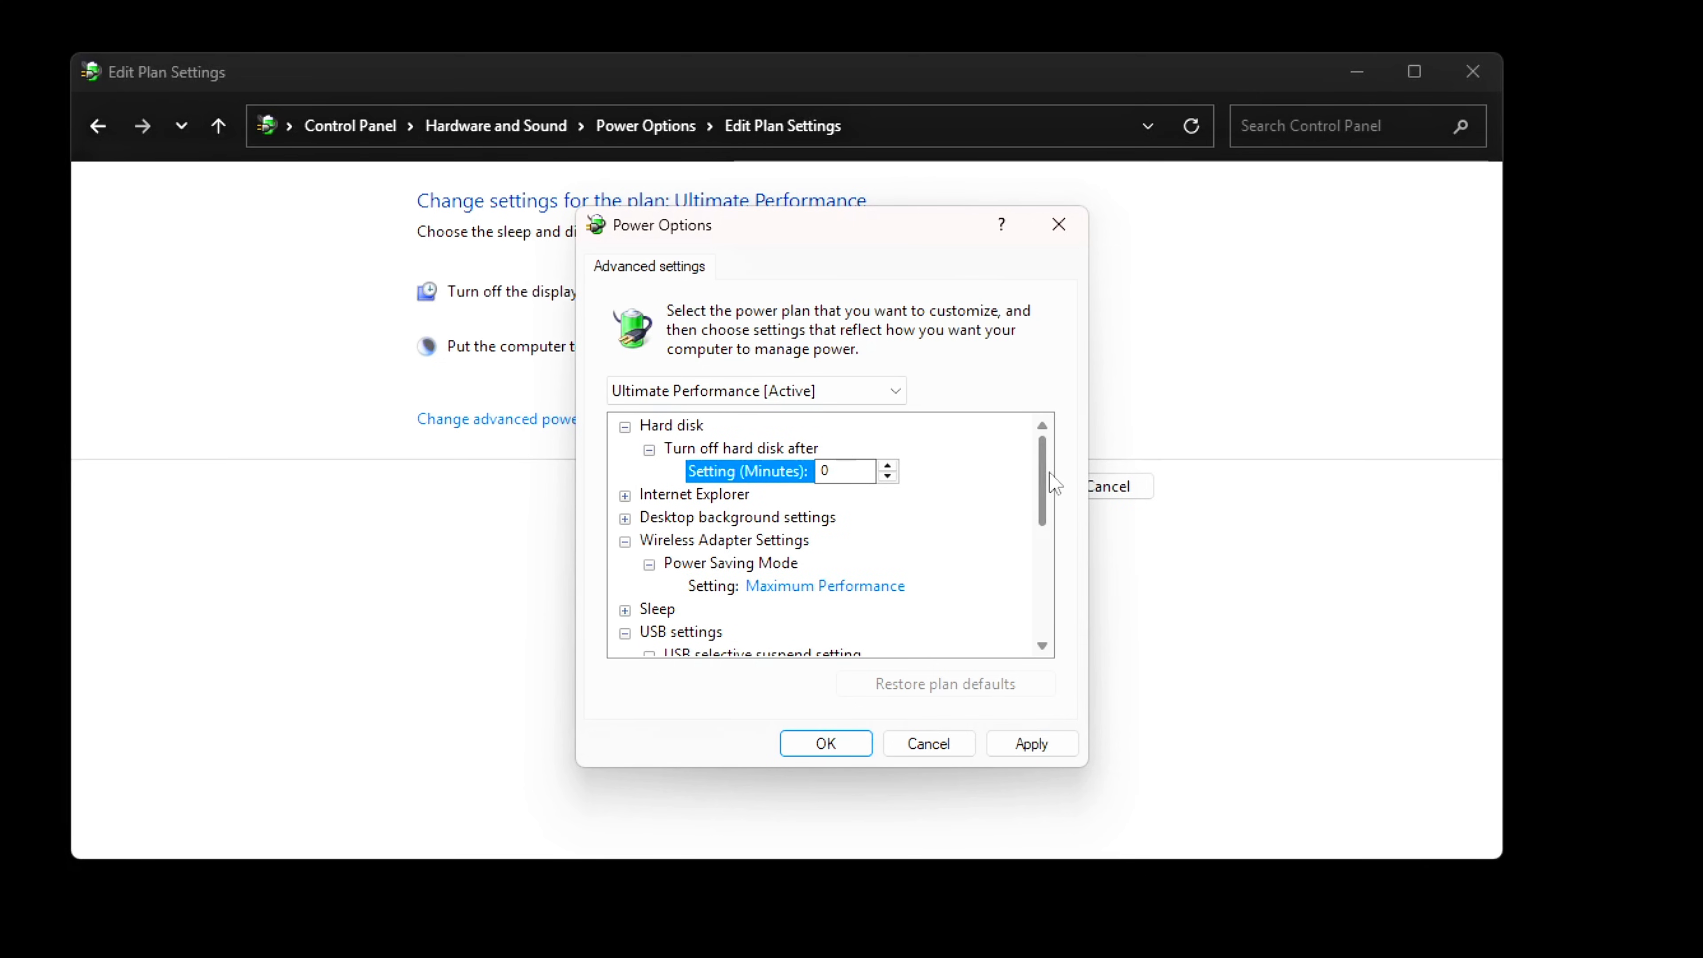
left_click_drag(1050, 472, 1049, 628)
left_click(624, 633)
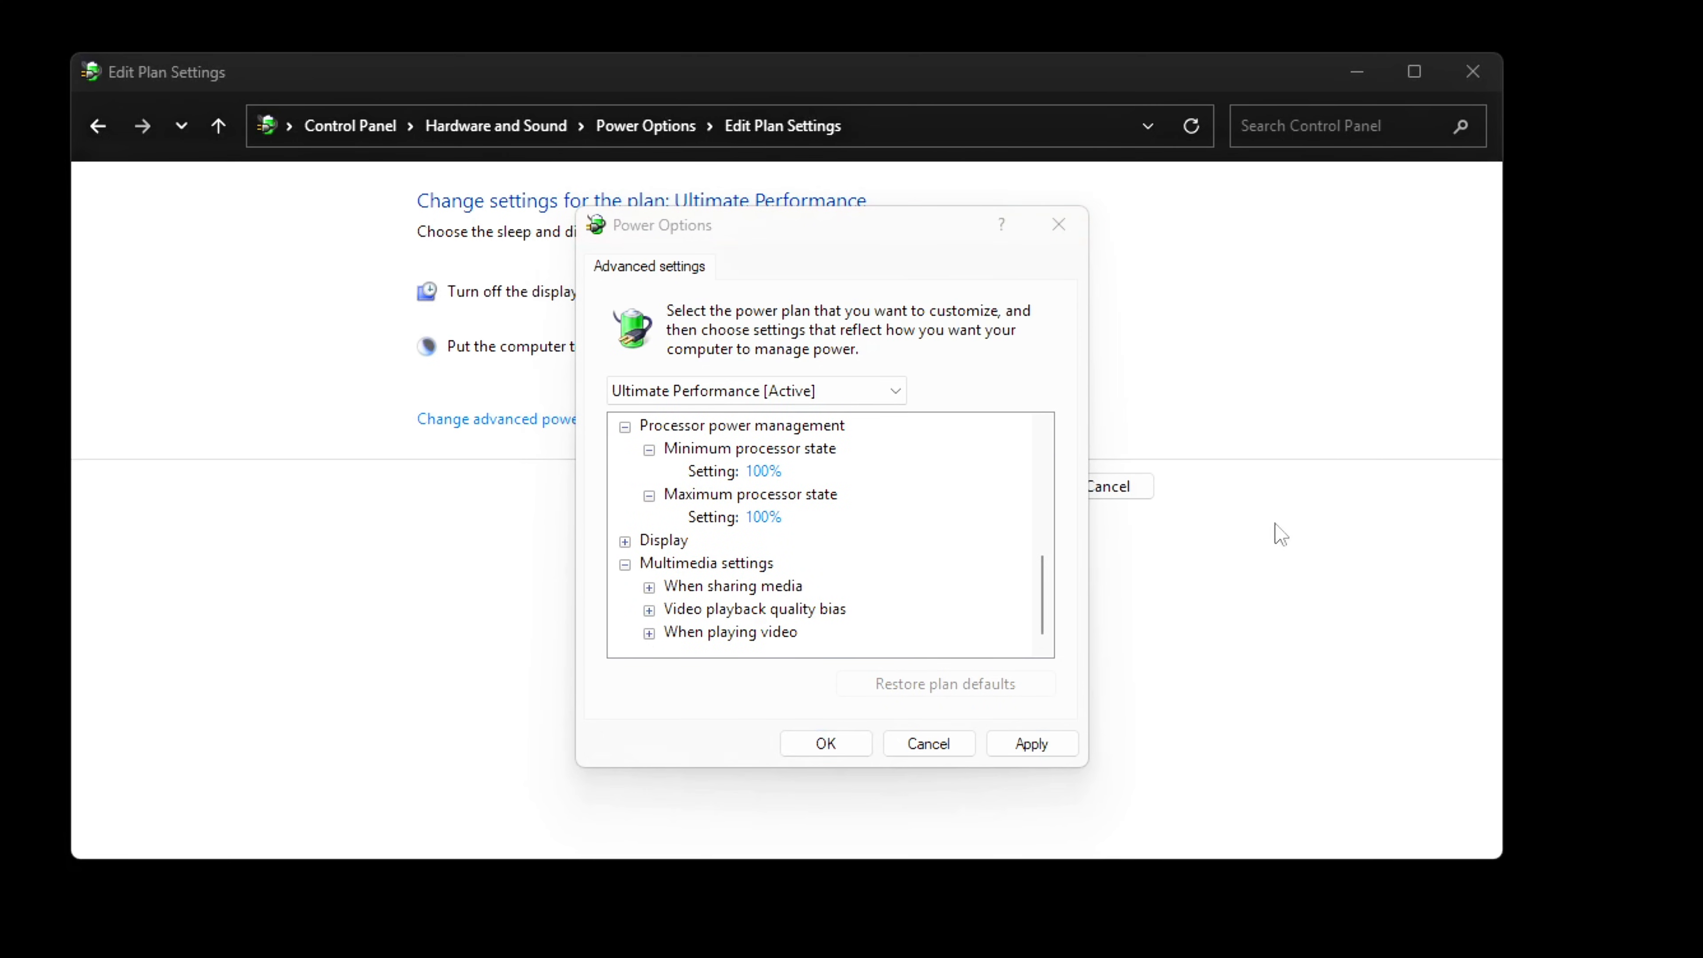
left_click(650, 631)
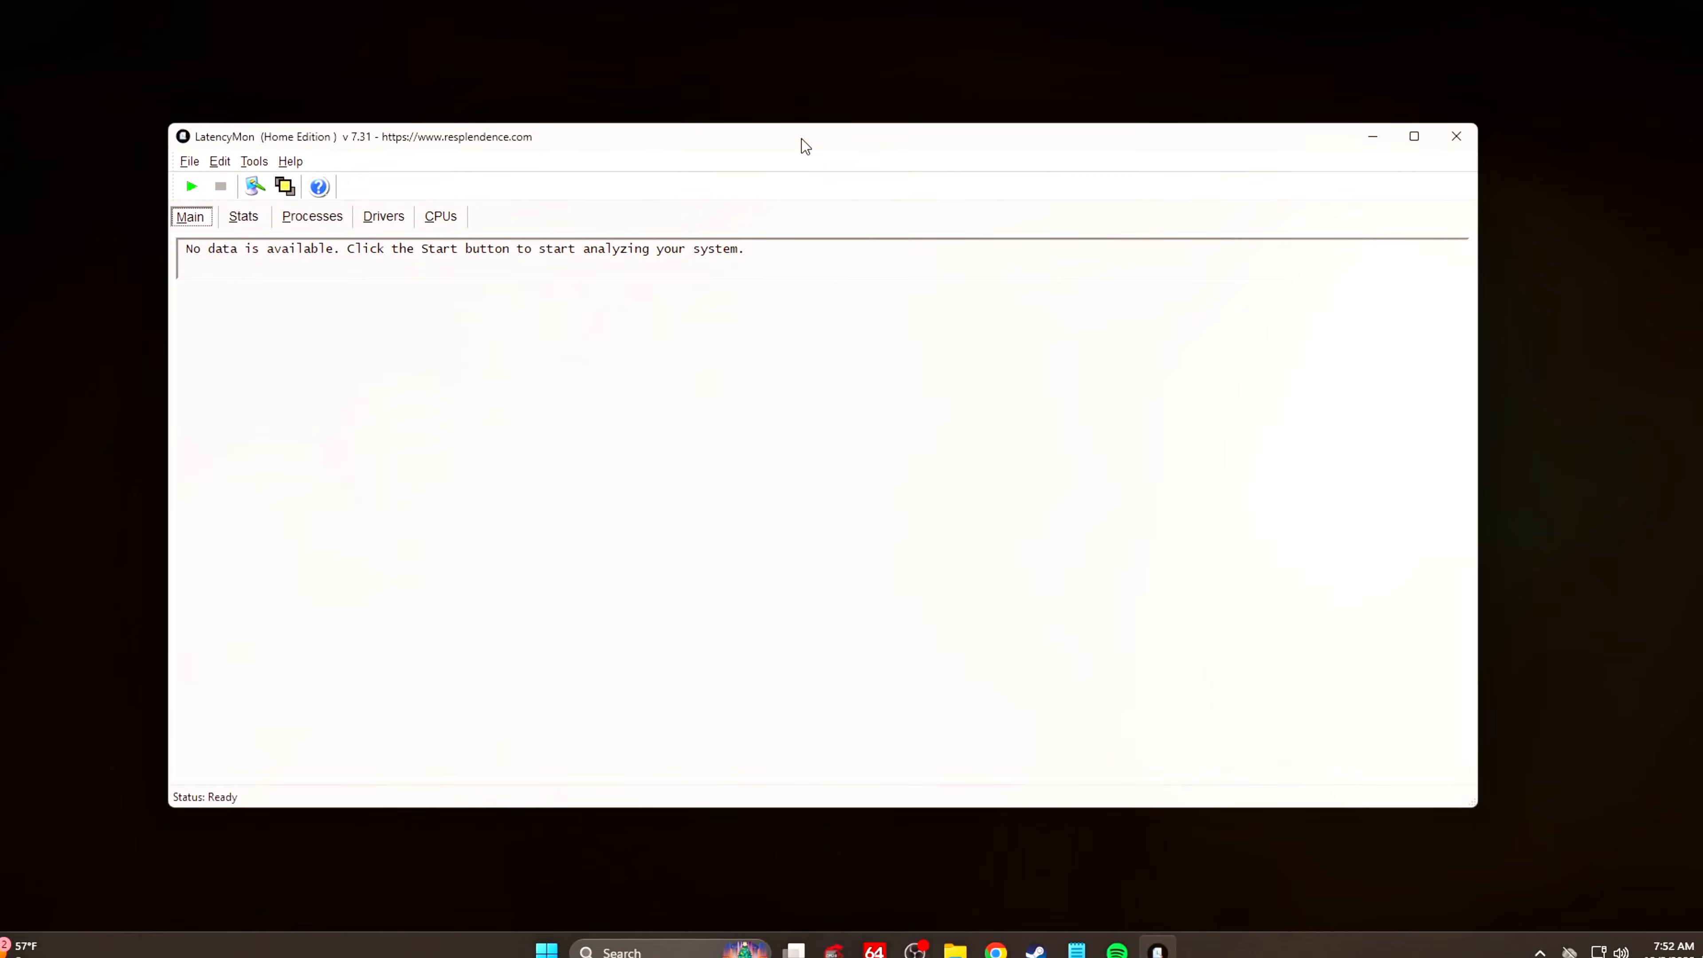
- Switch to LatencyMon and start a new latency analysis of the system
left_click_drag(804, 146, 812, 152)
left_click(191, 187)
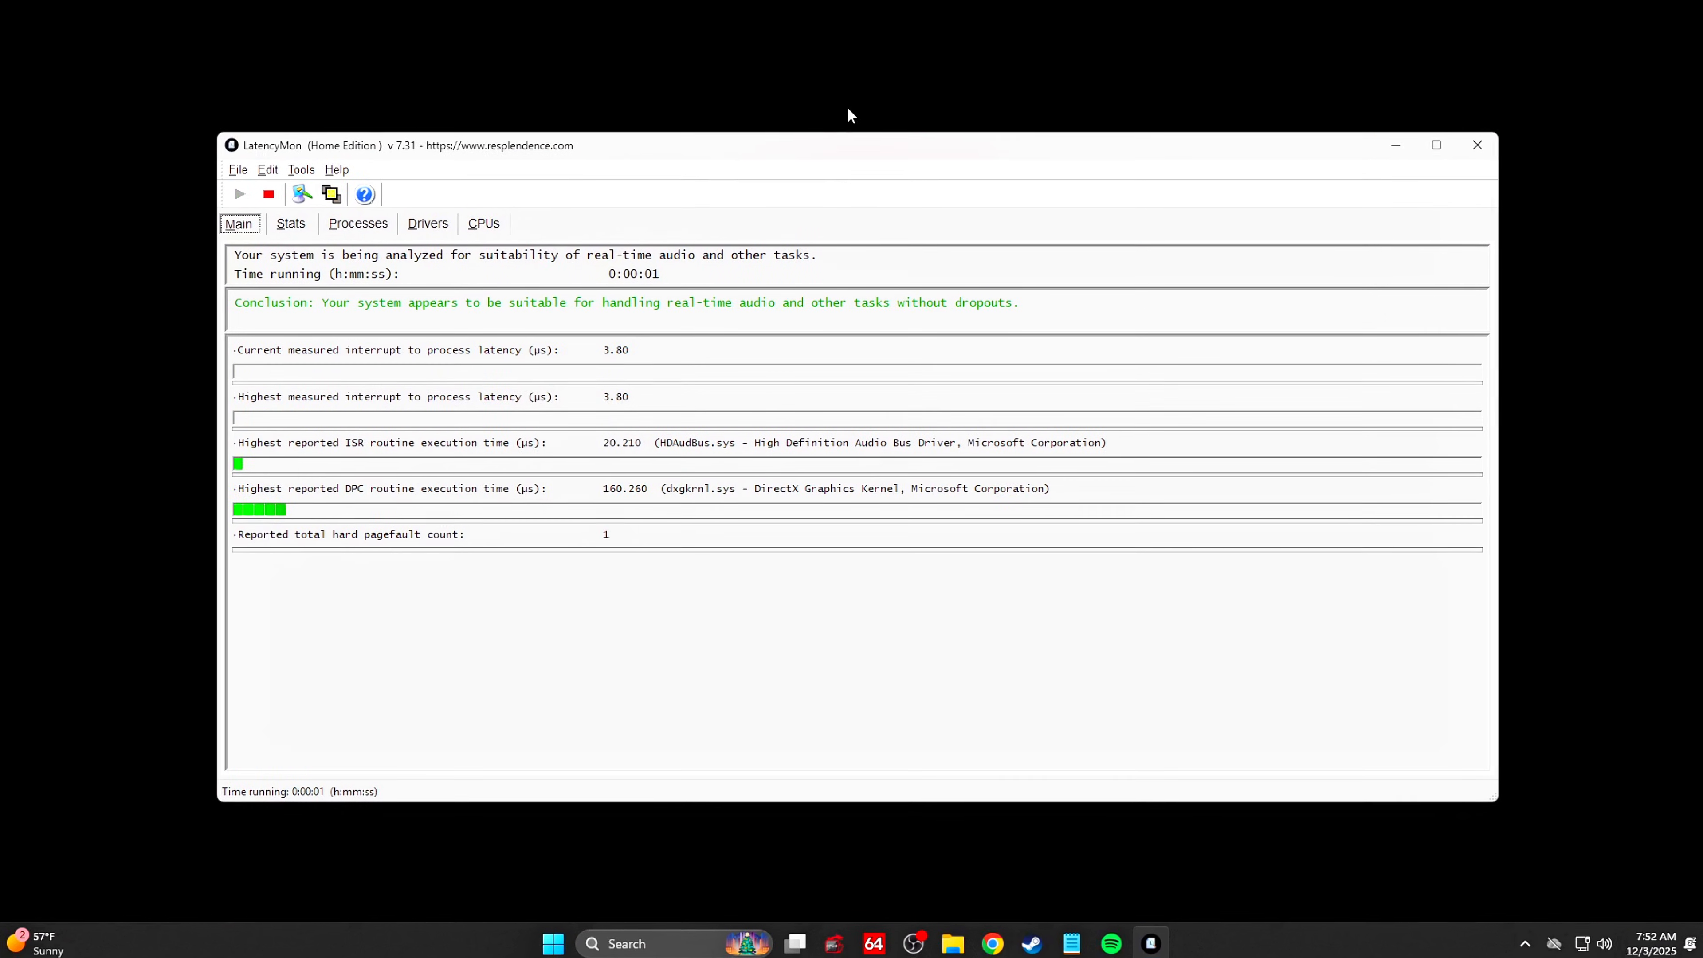
left_click(860, 100)
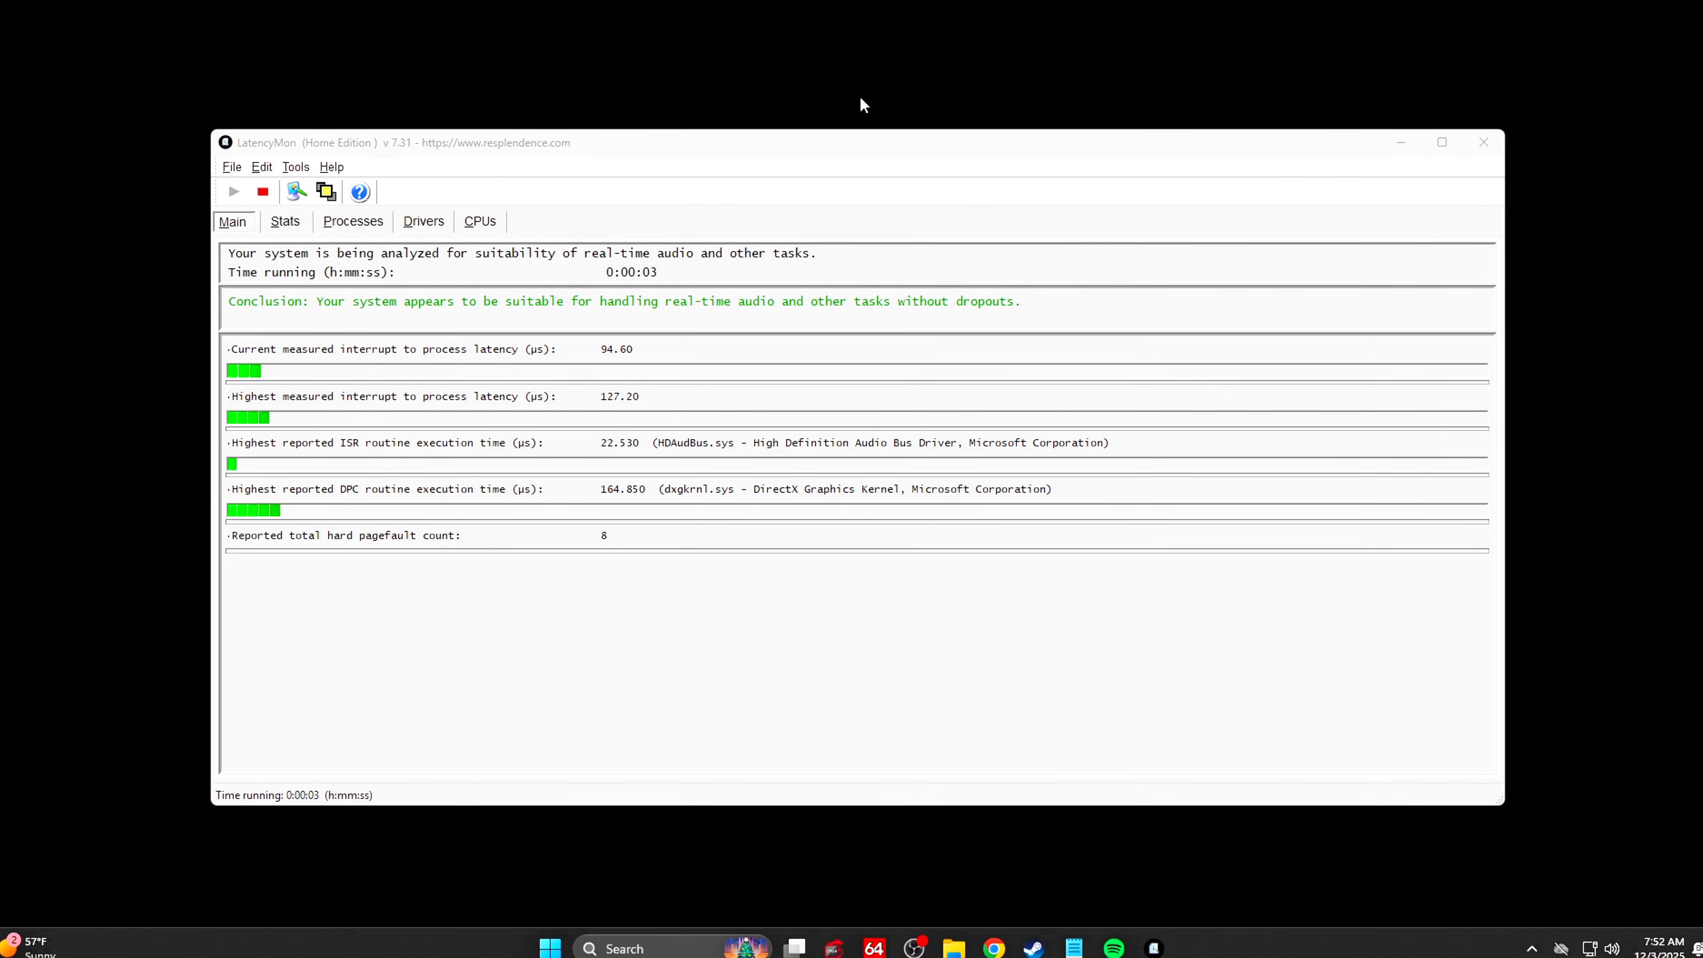